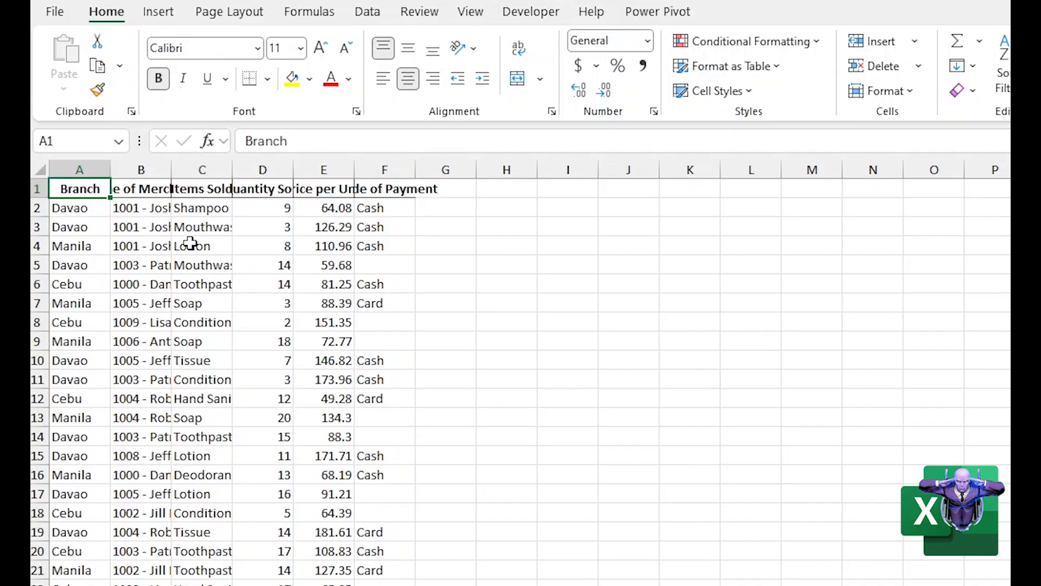
# Step: AutoFit the widths of columns A through F in the report sheet
pyautogui.click(182, 264)
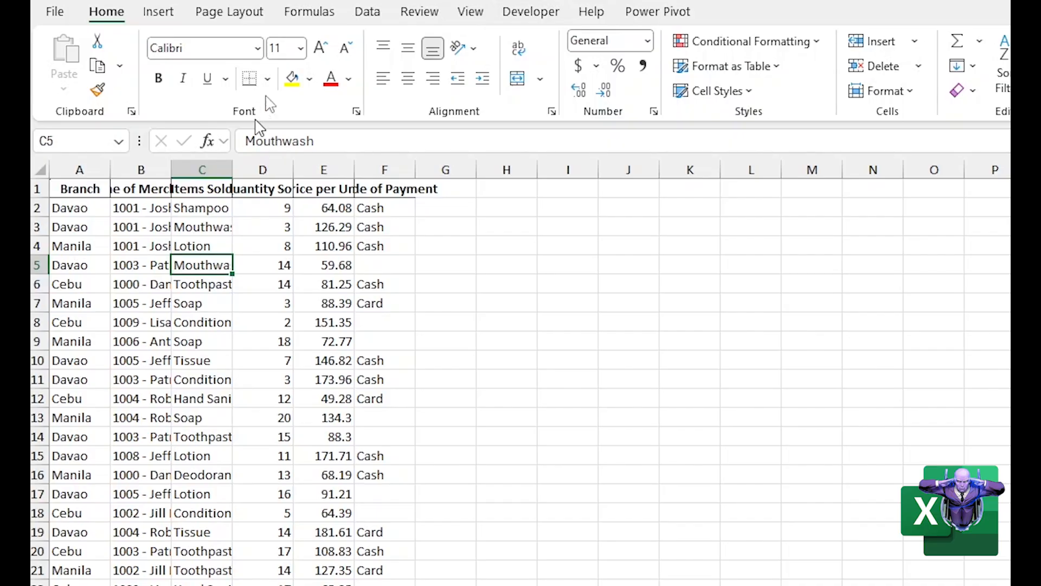
pyautogui.click(82, 271)
pyautogui.moveTo(100, 168); pyautogui.dragTo(425, 164)
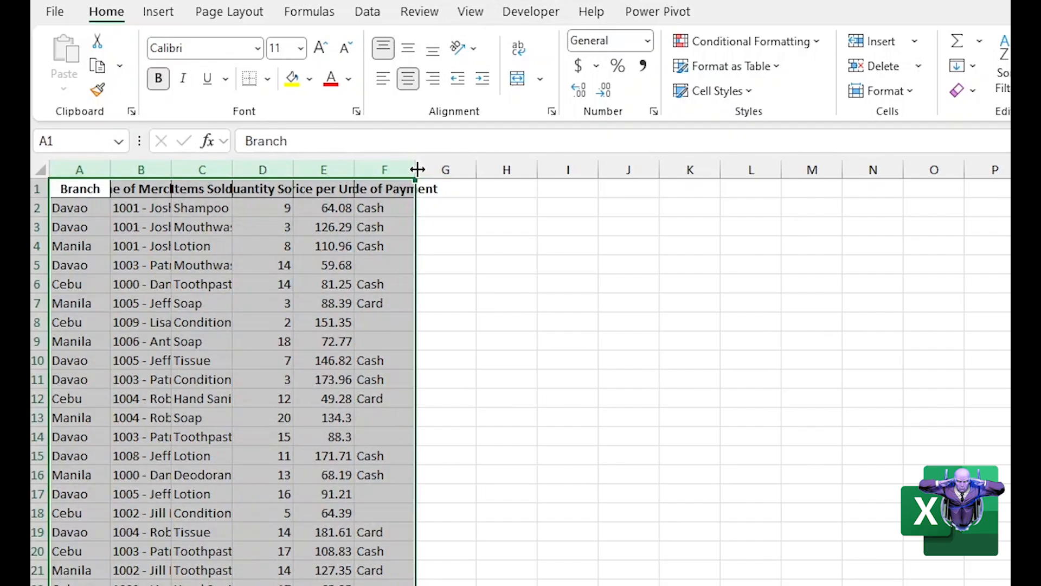
pyautogui.doubleClick(415, 168)
pyautogui.click(222, 302)
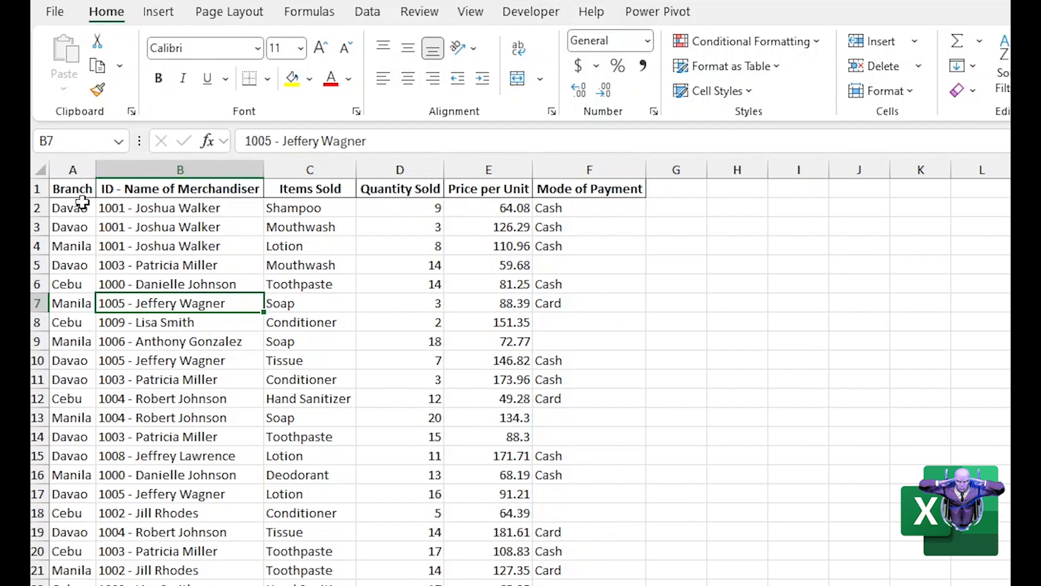
# Step: Widen the Branch, Items Sold and Price per Unit columns slightly beyond their contents
pyautogui.click(79, 169)
pyautogui.moveTo(90, 170); pyautogui.dragTo(120, 172)
pyautogui.click(185, 168)
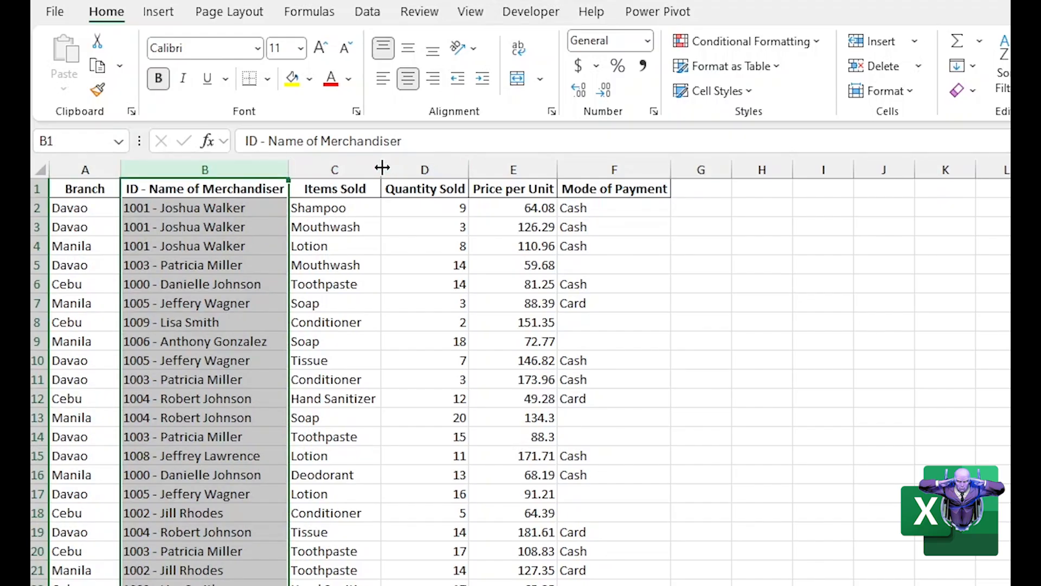
pyautogui.moveTo(383, 168); pyautogui.dragTo(401, 167)
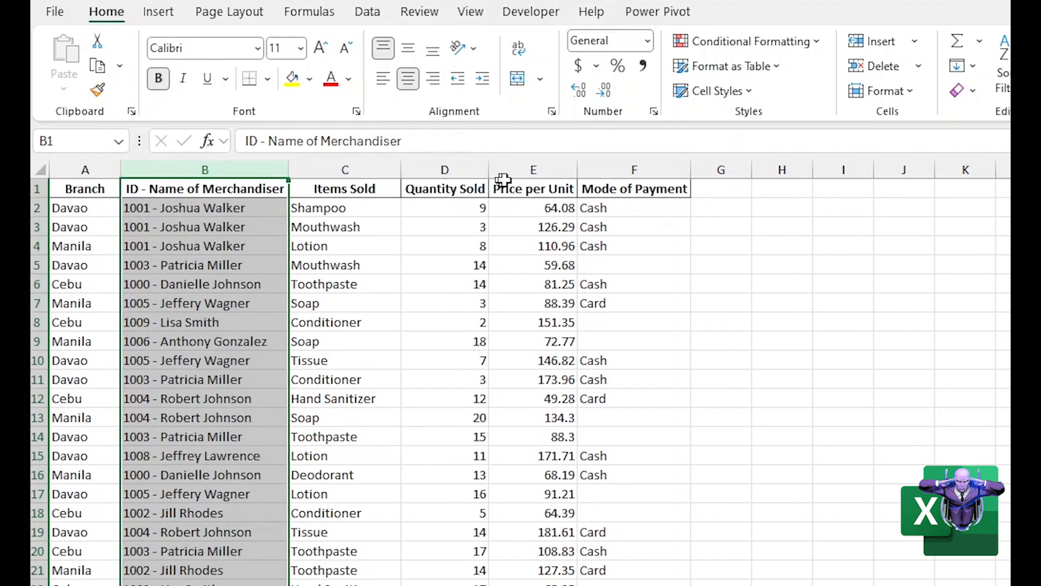
pyautogui.click(536, 169)
pyautogui.moveTo(576, 170); pyautogui.dragTo(590, 170)
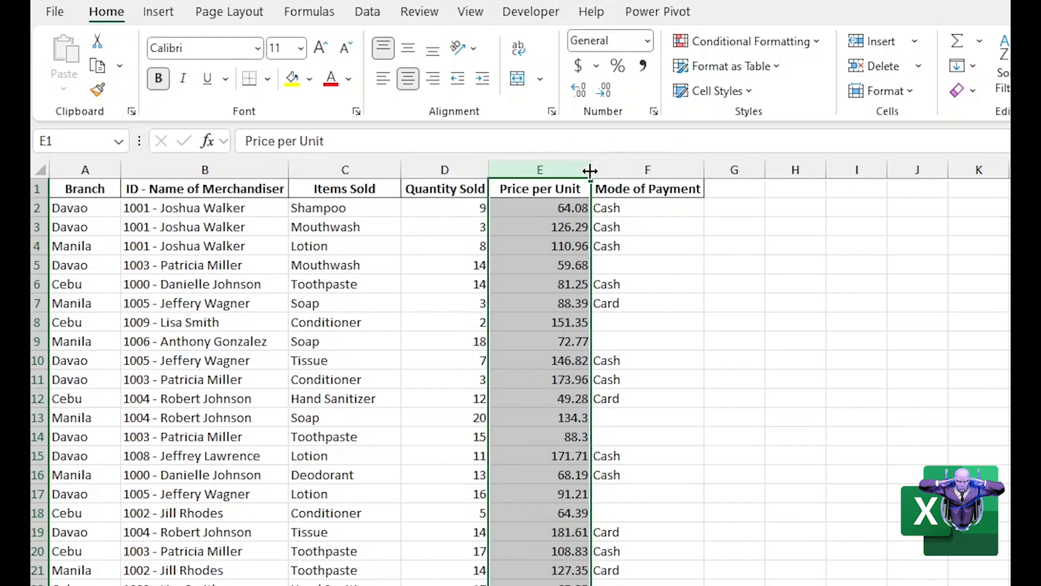
# Step: Examine the Mode of Payment column for blank cells and the combined entries in the ID - Name of Merchandiser column
pyautogui.click(634, 170)
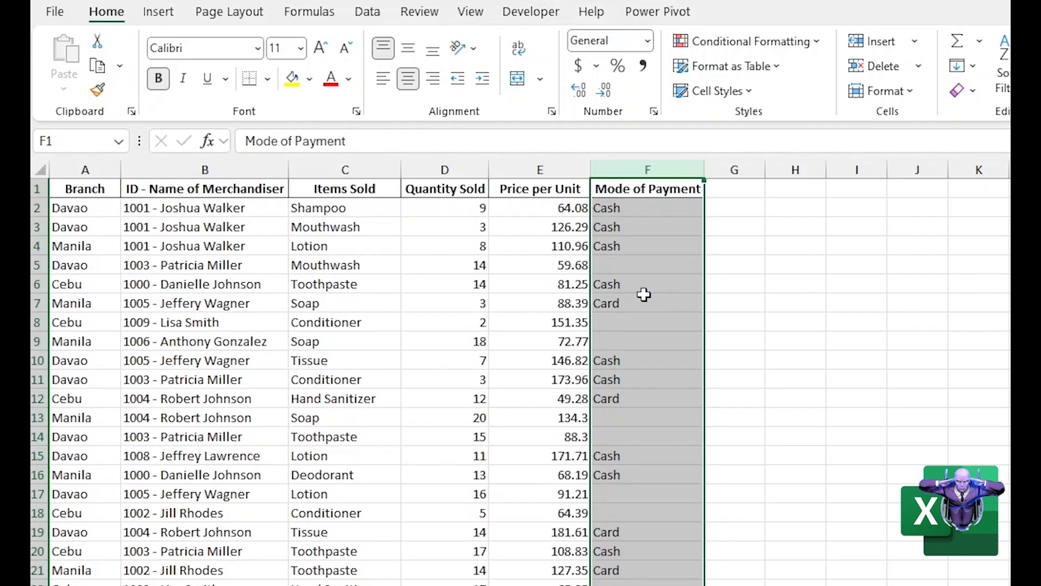
pyautogui.click(655, 272)
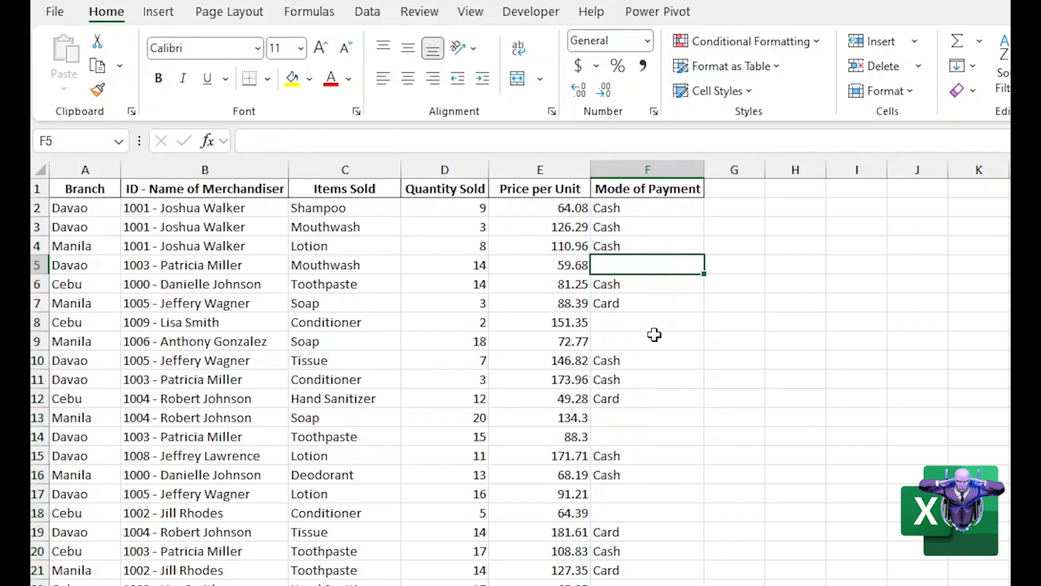
pyautogui.click(656, 326)
pyautogui.click(654, 343)
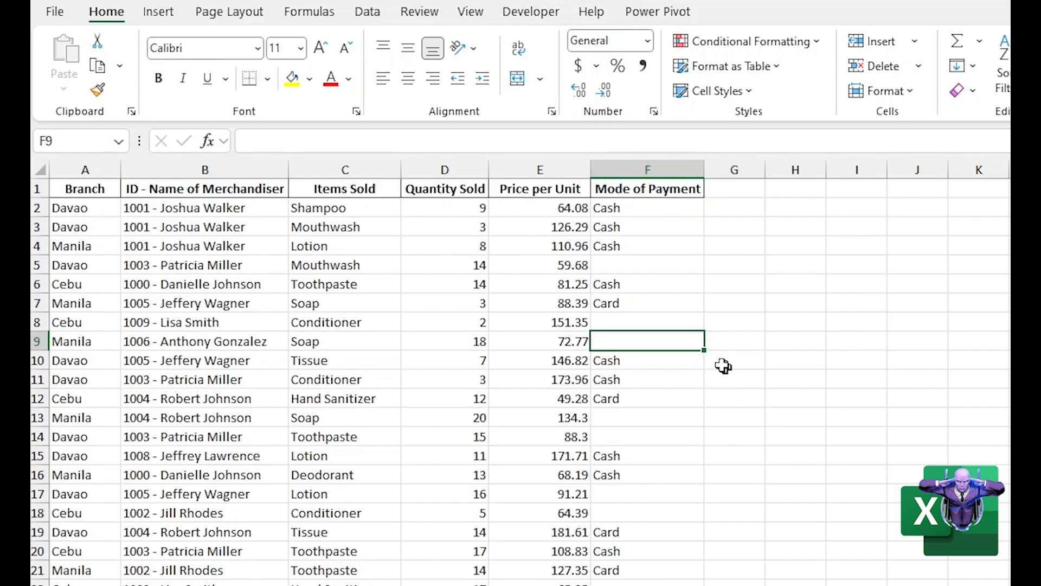
pyautogui.click(657, 323)
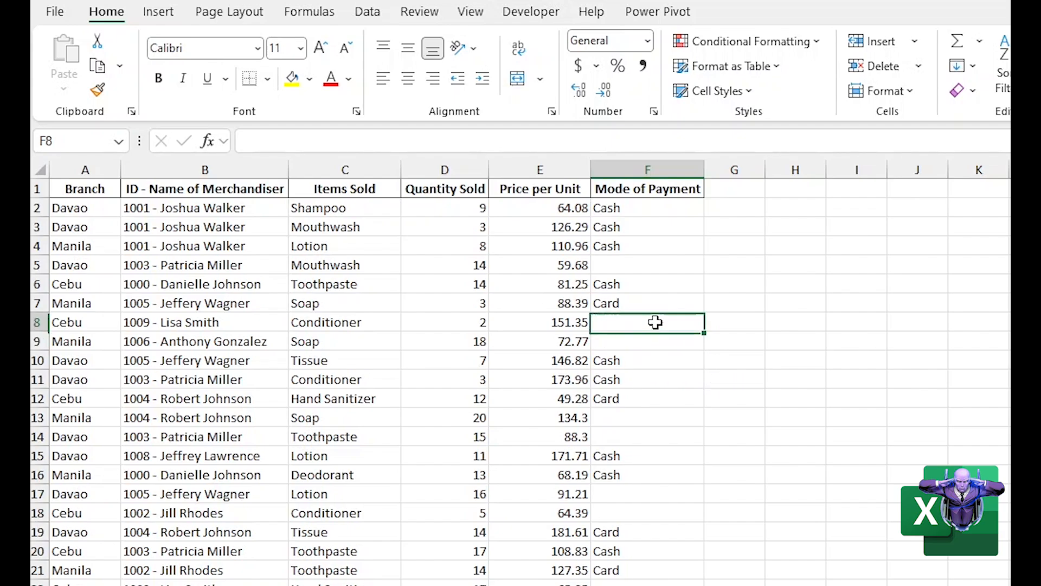
pyautogui.click(653, 418)
pyautogui.click(653, 437)
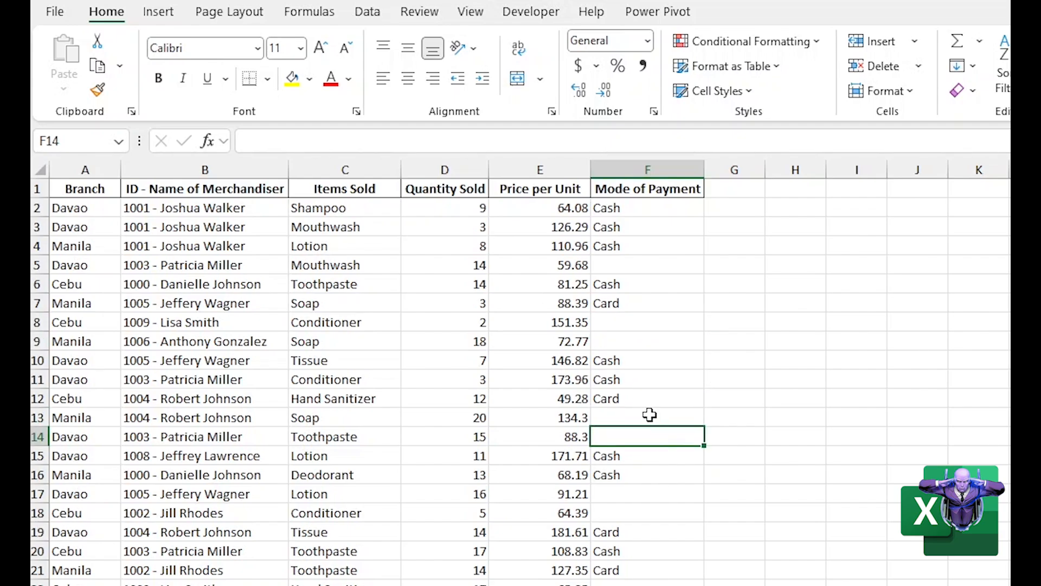
pyautogui.click(203, 161)
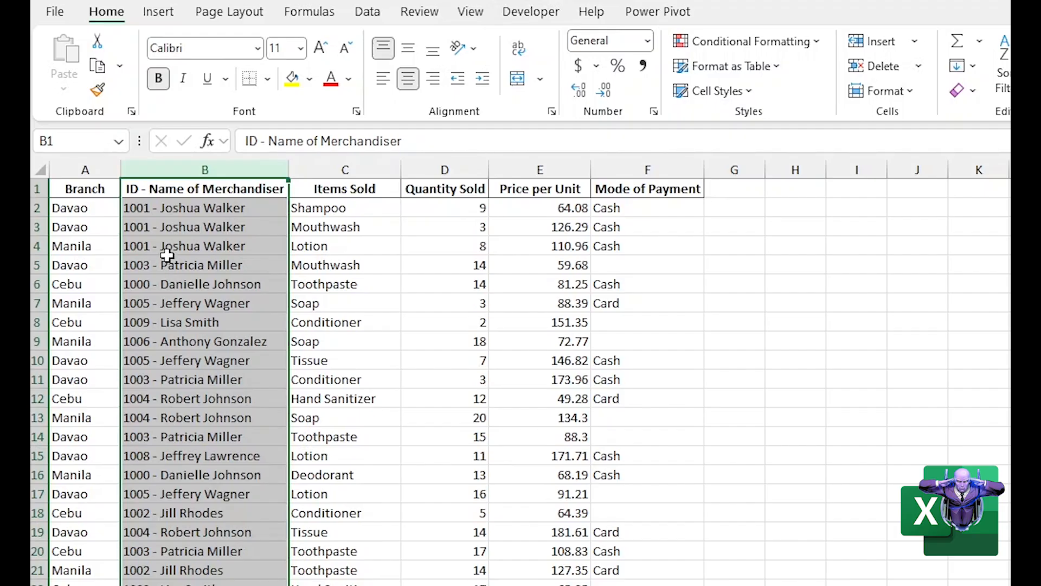
pyautogui.click(358, 264)
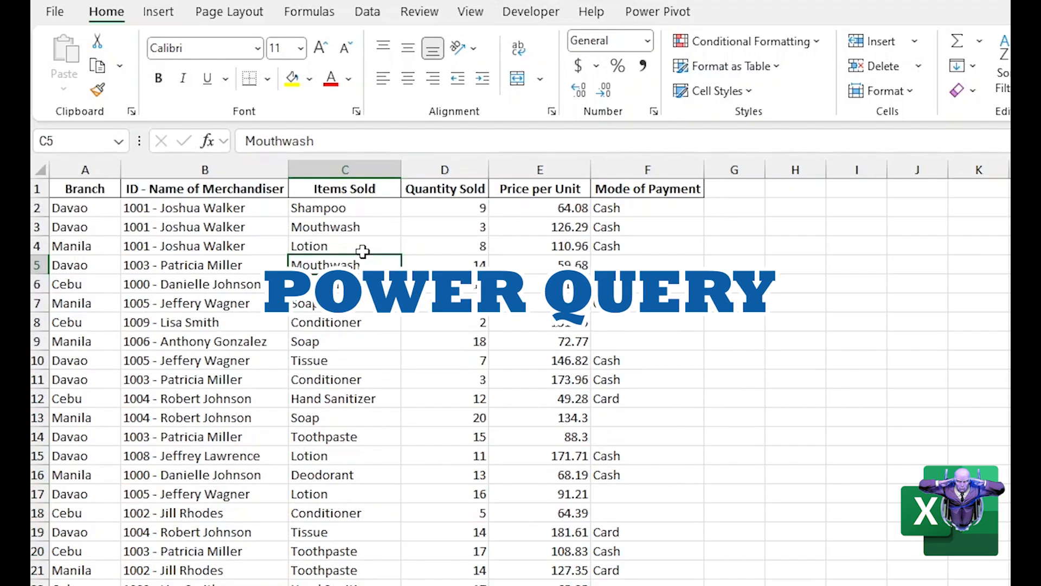
pyautogui.click(346, 228)
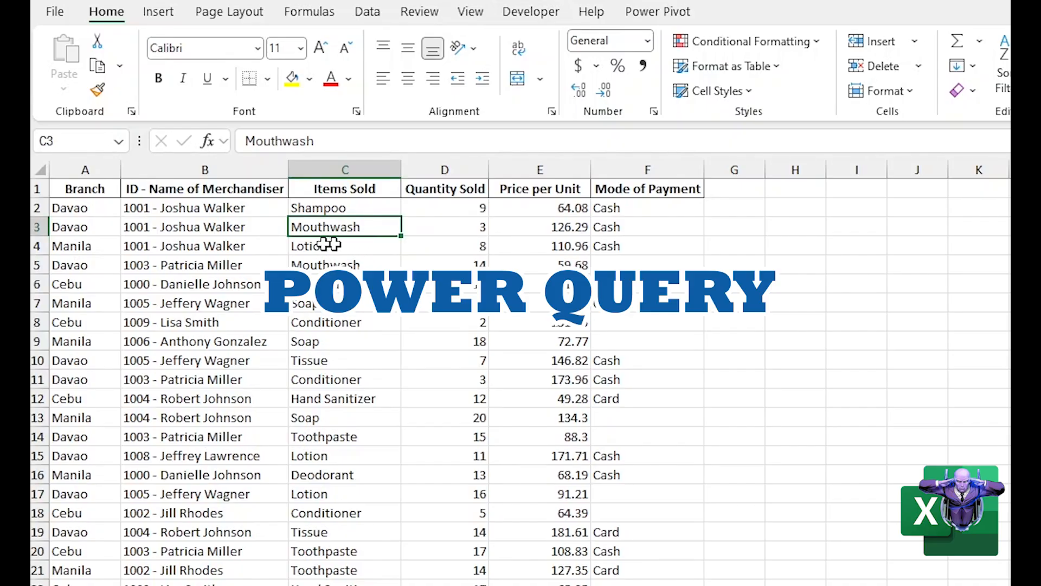
# Step: Create a new blank workbook
pyautogui.click(53, 12)
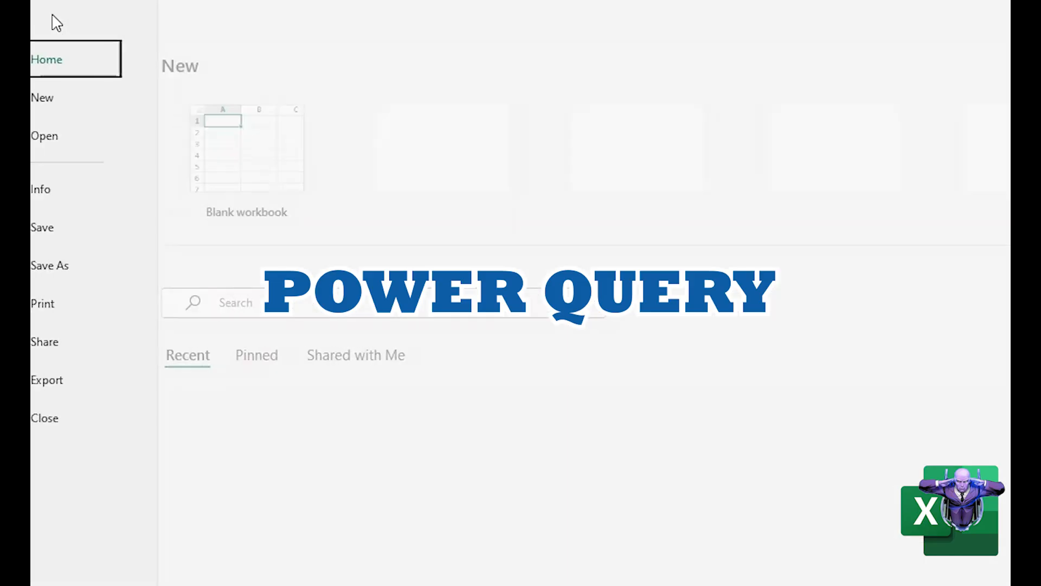
pyautogui.click(81, 99)
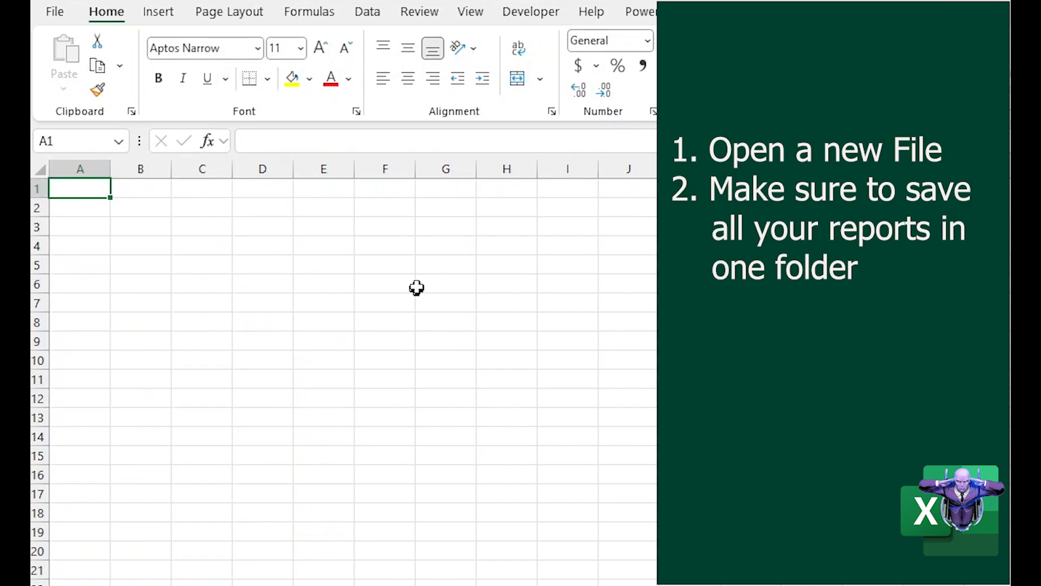
pyautogui.click(424, 283)
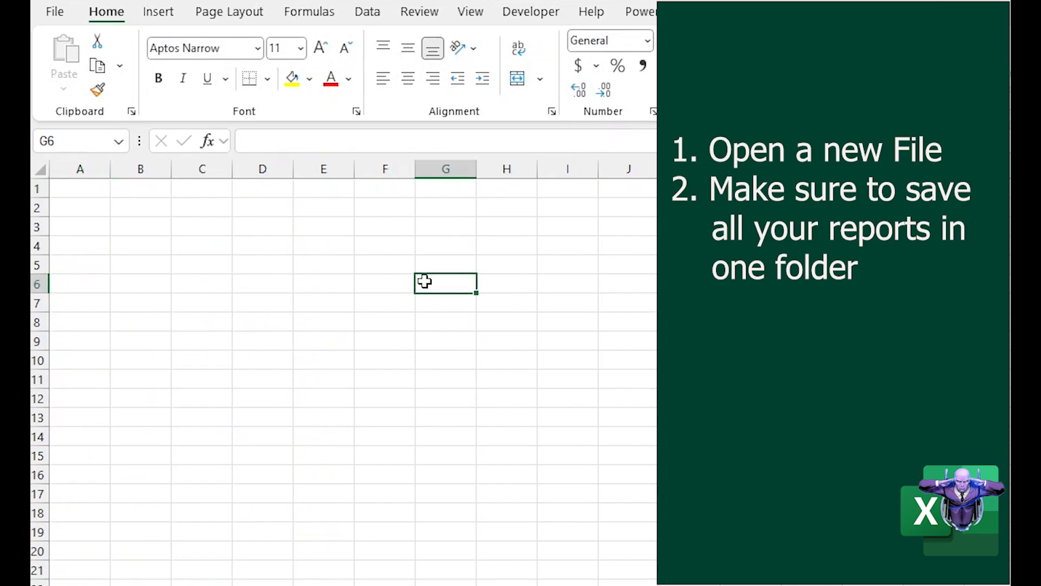
# Step: Switch back to the monthly report workbook, close it with its changes saved, and select cell A1 in the blank workbook
pyautogui.hotkey('alt', 'Tab')
pyautogui.click(561, 209)
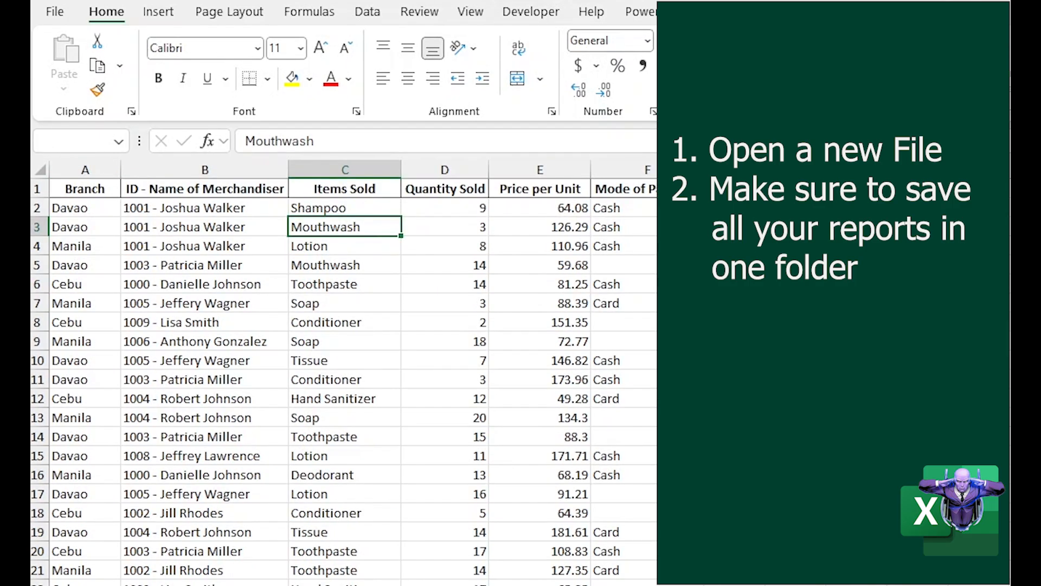
pyautogui.hotkey('alt', 'F4')
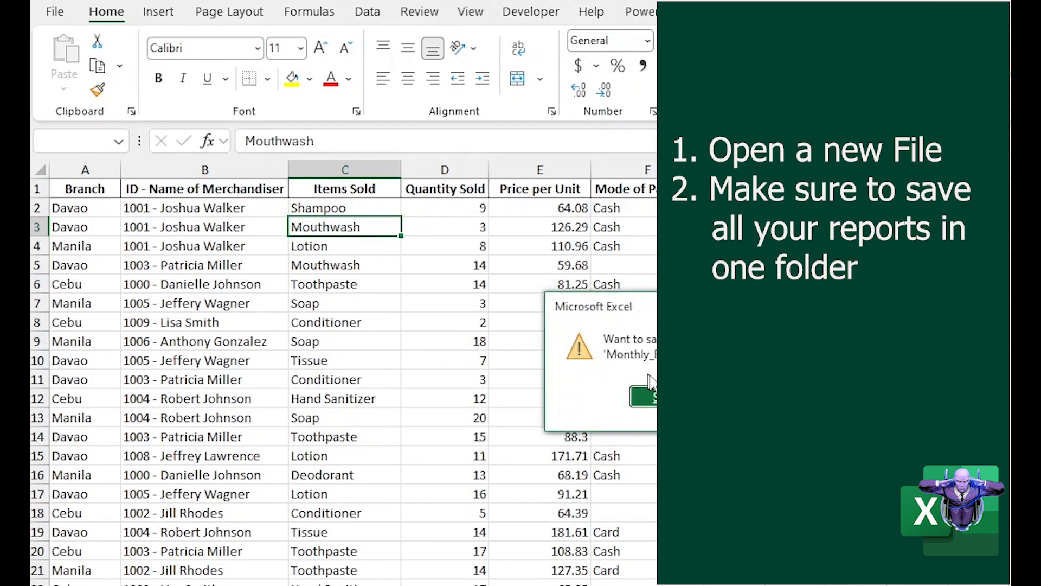
pyautogui.click(643, 397)
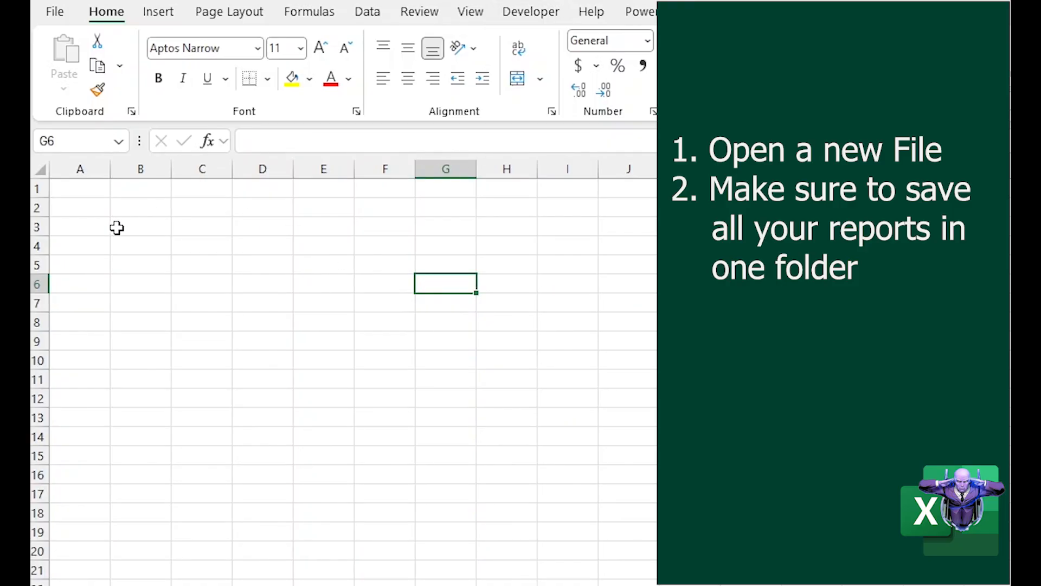
pyautogui.click(73, 191)
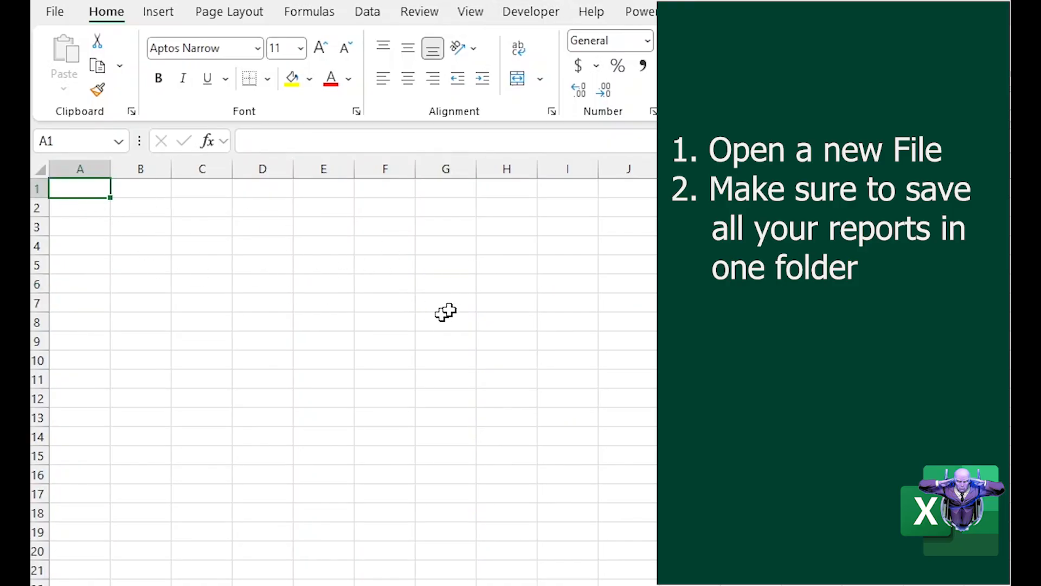
# Step: Check the report files in the Monthly Report folder in File Explorer, and return to cell A1 of the blank Excel workbook
pyautogui.hotkey('alt', 'Tab')
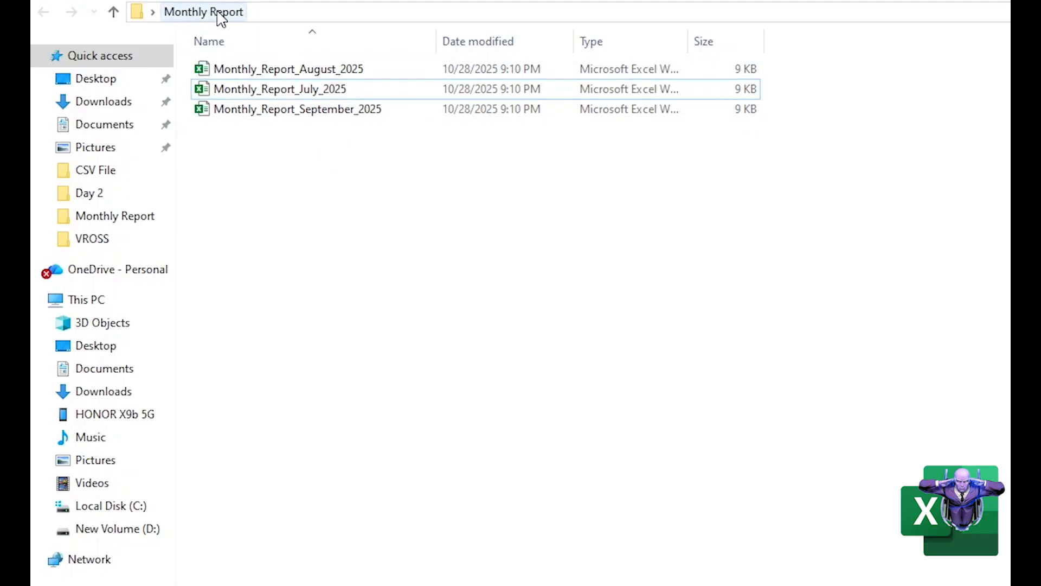
pyautogui.hotkey('alt', 'Tab')
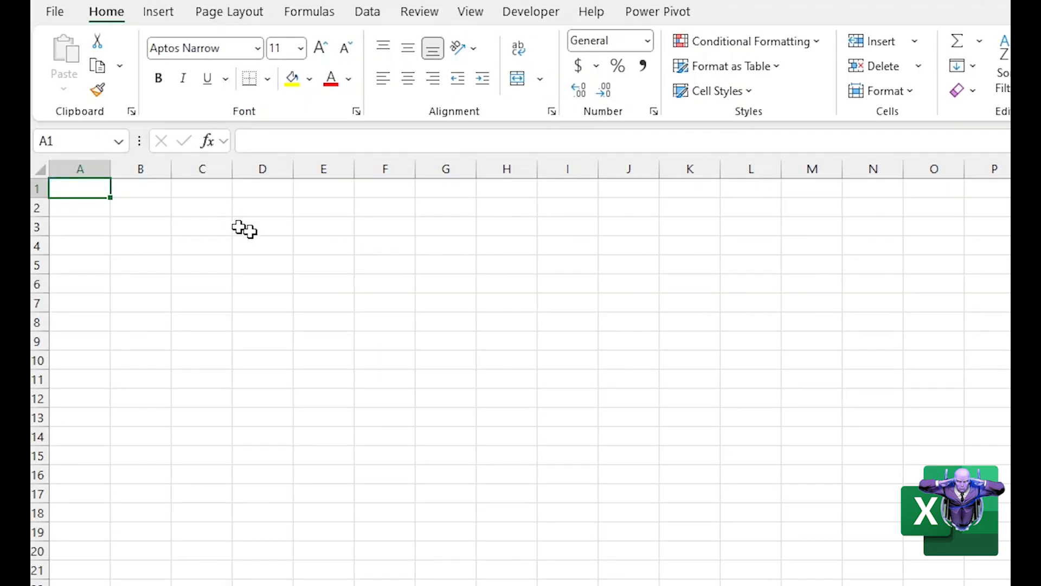
pyautogui.click(115, 278)
pyautogui.click(70, 189)
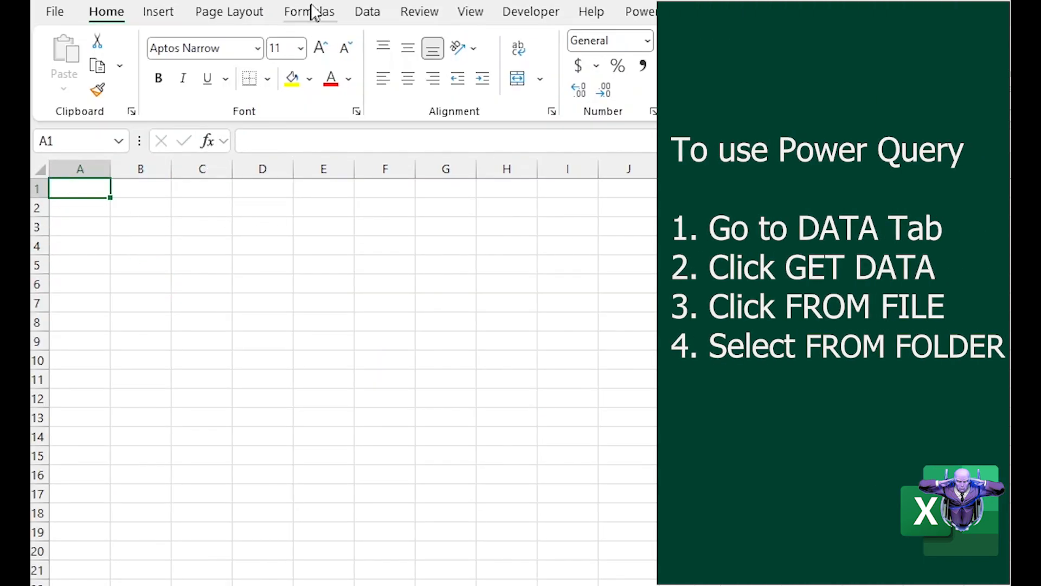
# Step: Get data from the Monthly Report folder on the Desktop, and compare the files listed for import with the folder in File Explorer
pyautogui.click(361, 13)
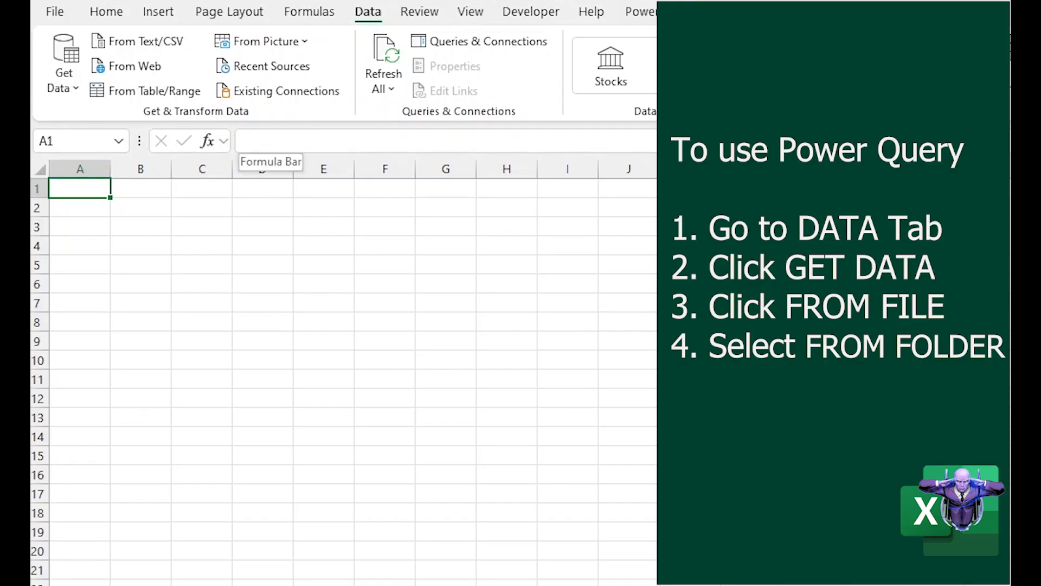
pyautogui.click(70, 93)
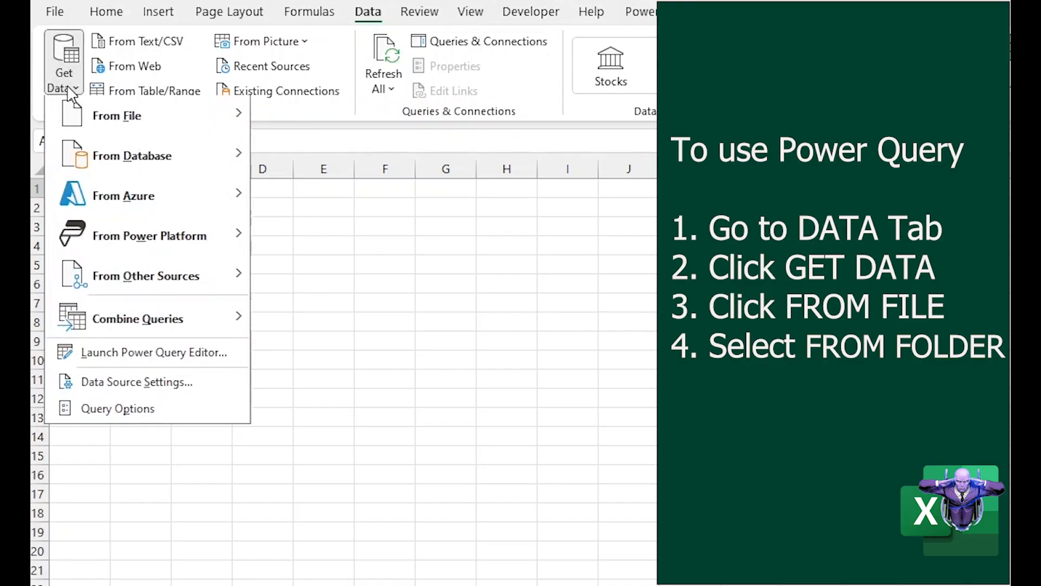
pyautogui.moveTo(88, 121)
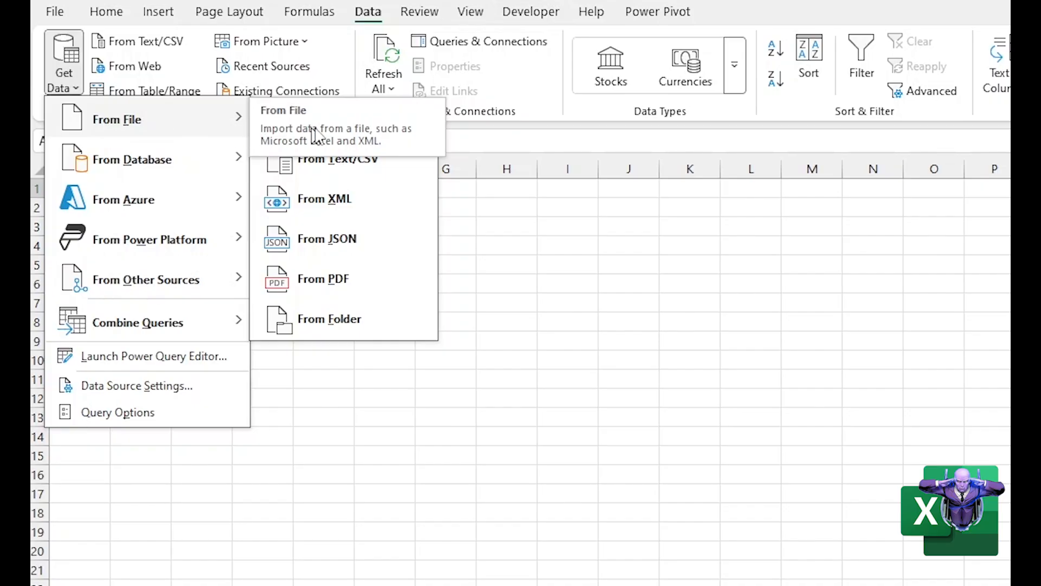
pyautogui.click(325, 326)
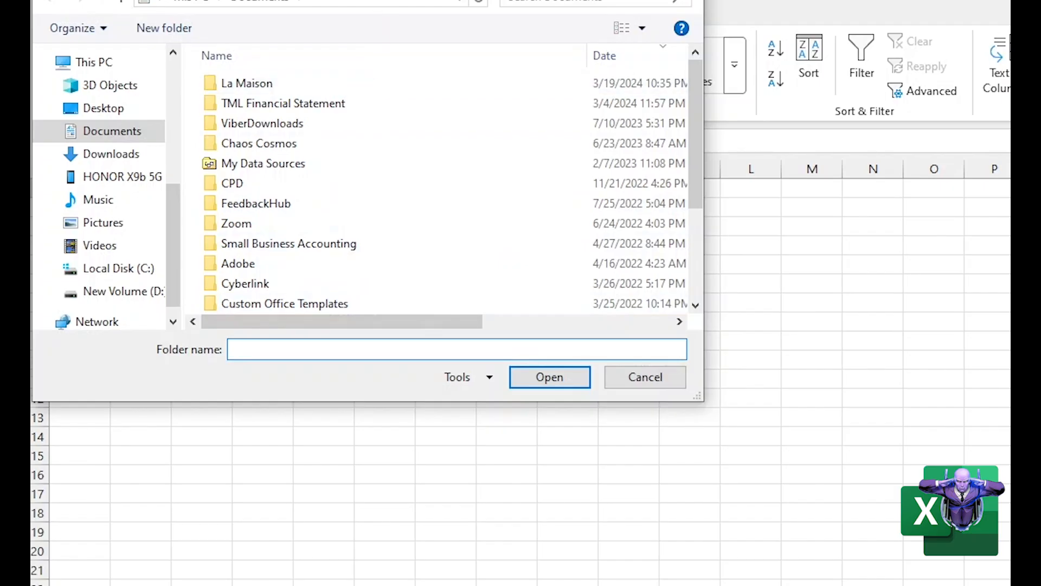
pyautogui.moveTo(369, 0); pyautogui.dragTo(395, 23)
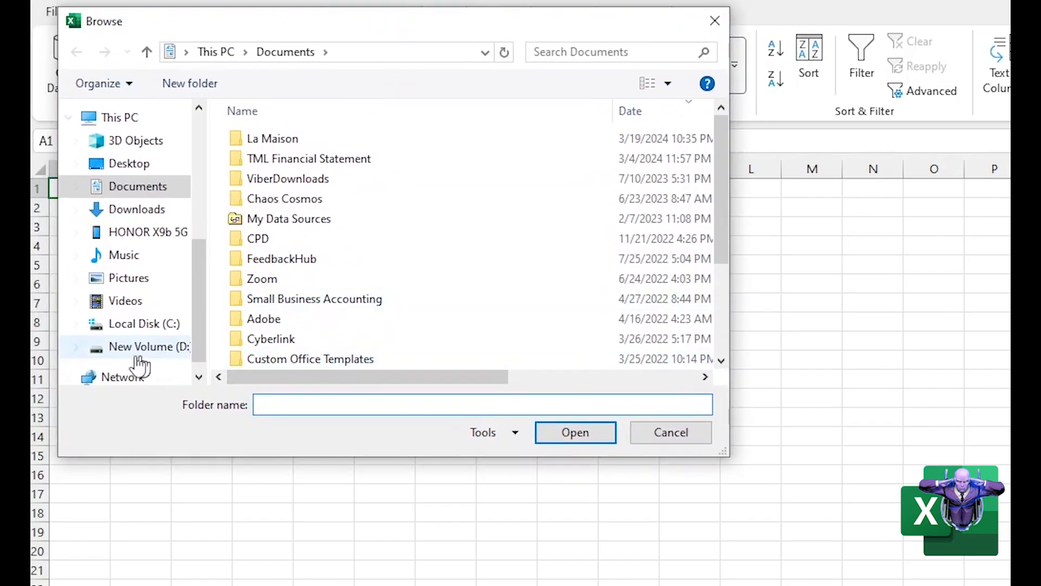
pyautogui.moveTo(197, 323)
pyautogui.mouseDown()
pyautogui.moveTo(204, 266)
pyautogui.moveTo(199, 304)
pyautogui.mouseUp()
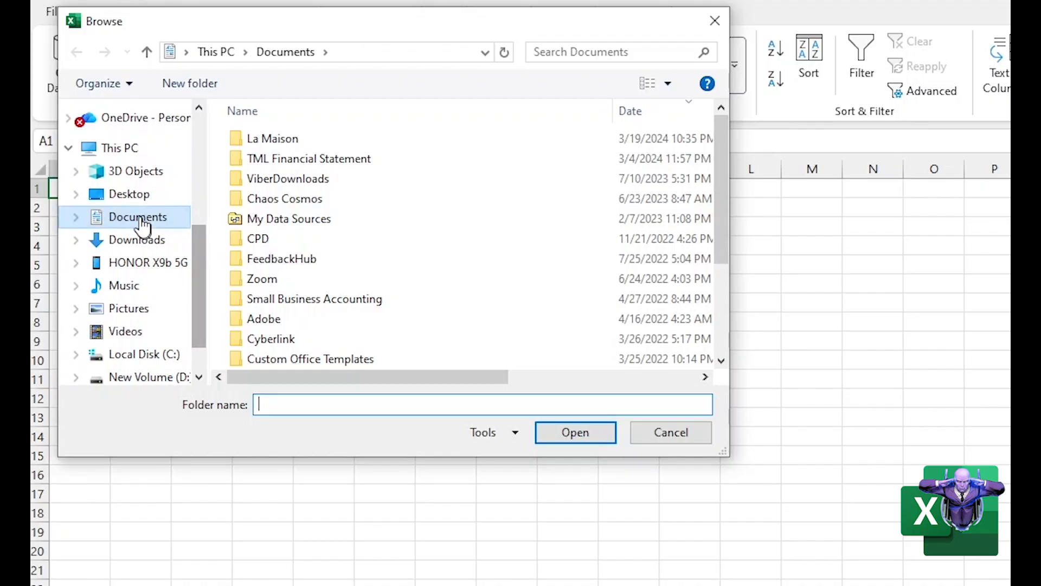
pyautogui.click(121, 194)
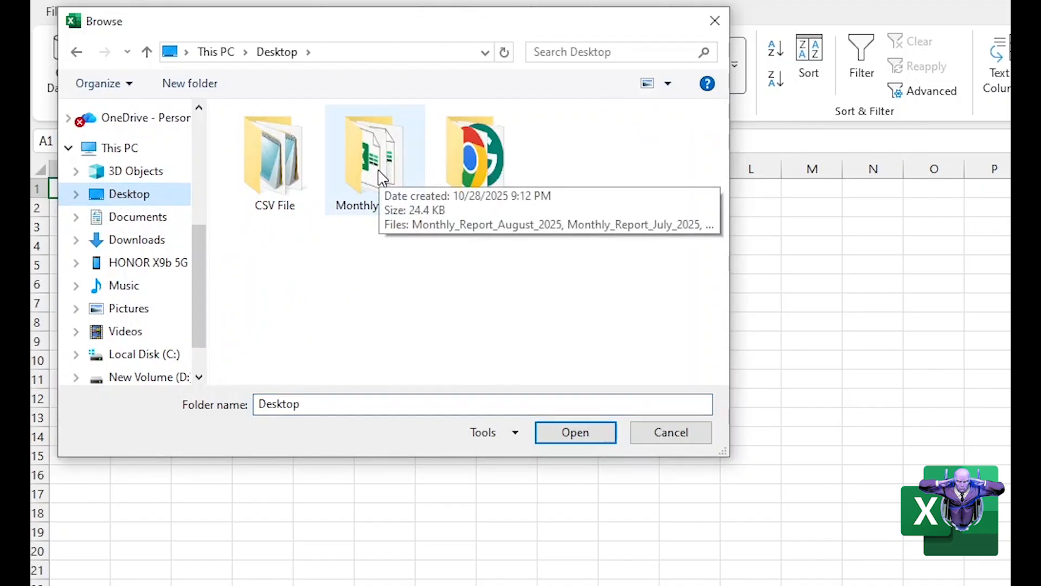
pyautogui.click(380, 179)
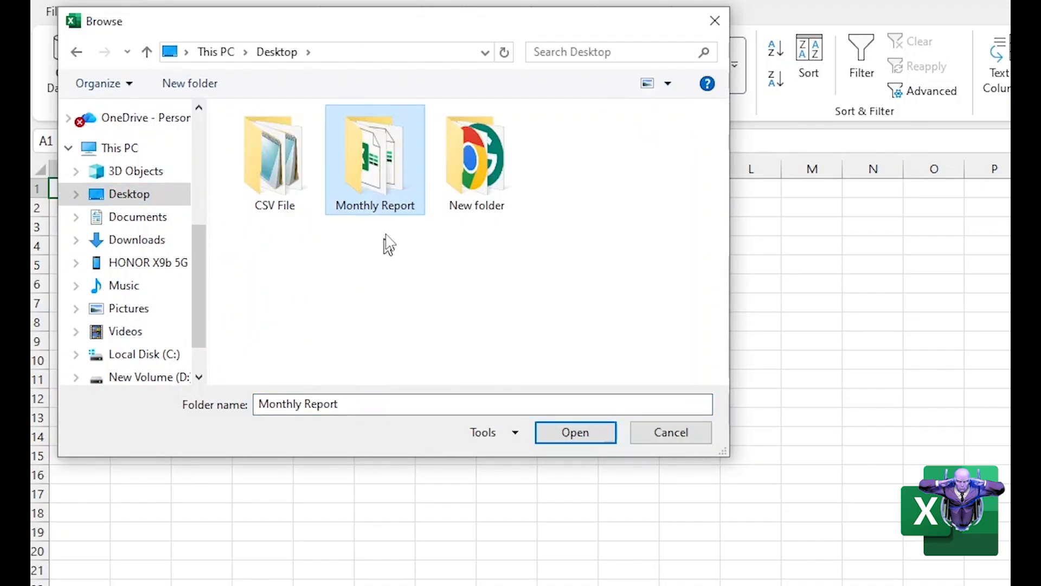
pyautogui.click(576, 437)
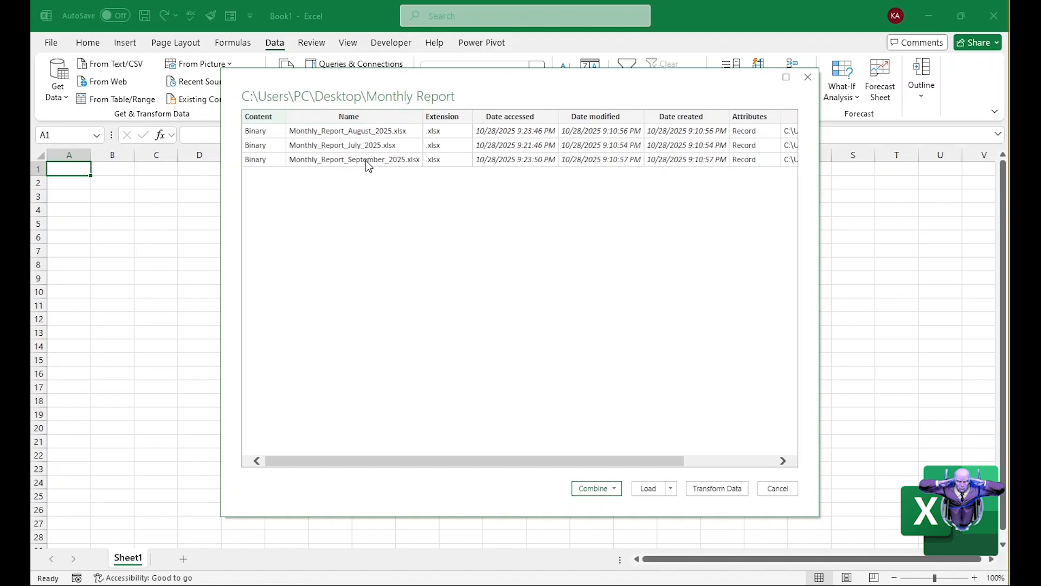
pyautogui.hotkey('alt', 'Tab')
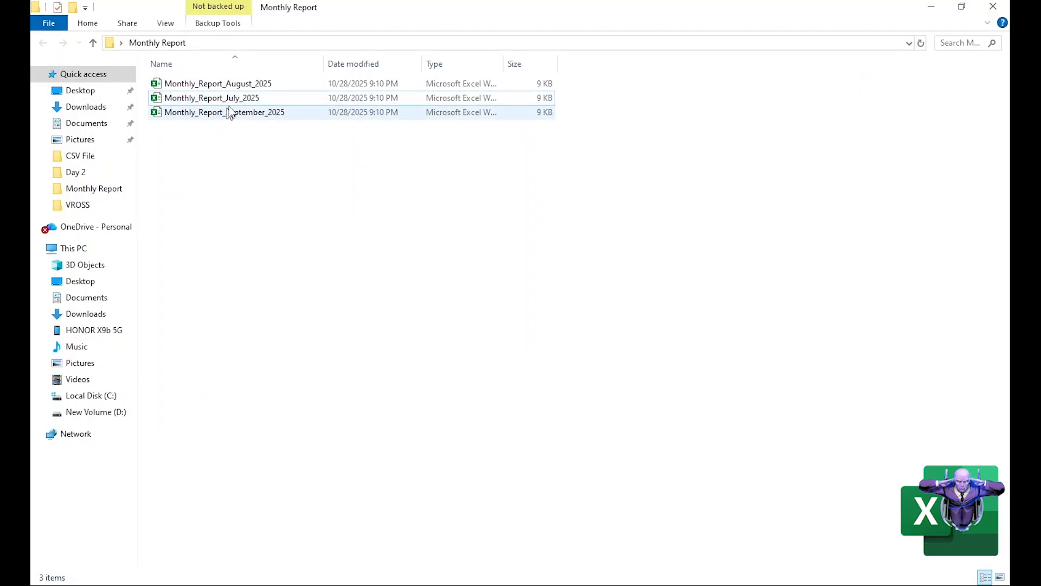
pyautogui.hotkey('alt', 'Tab')
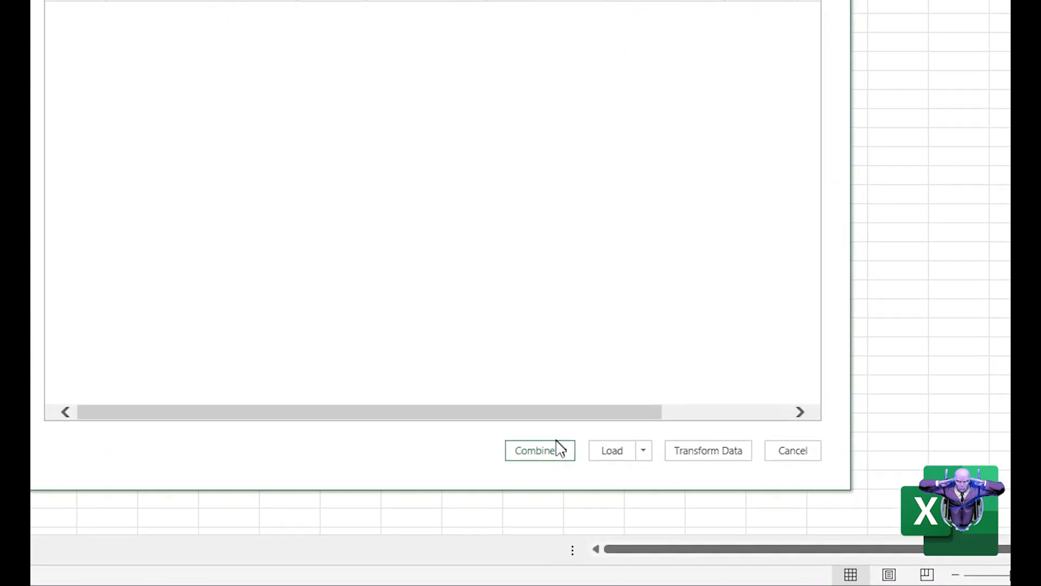
# Step: Look over the combine options for the folder import, and open Monthly_Report_August_2025 in Excel to check its worksheet before closing it
pyautogui.click(615, 488)
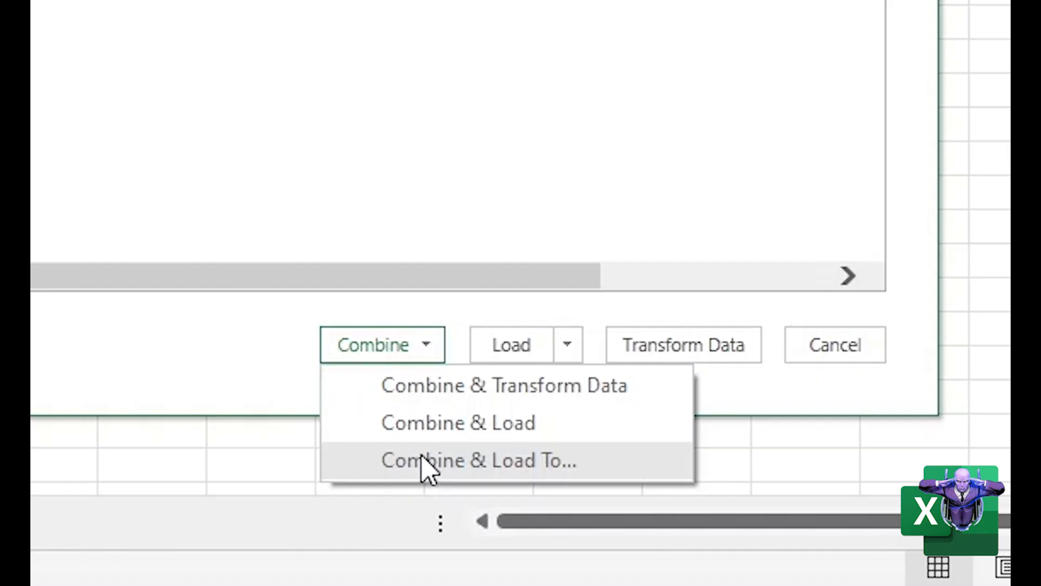
pyautogui.click(485, 390)
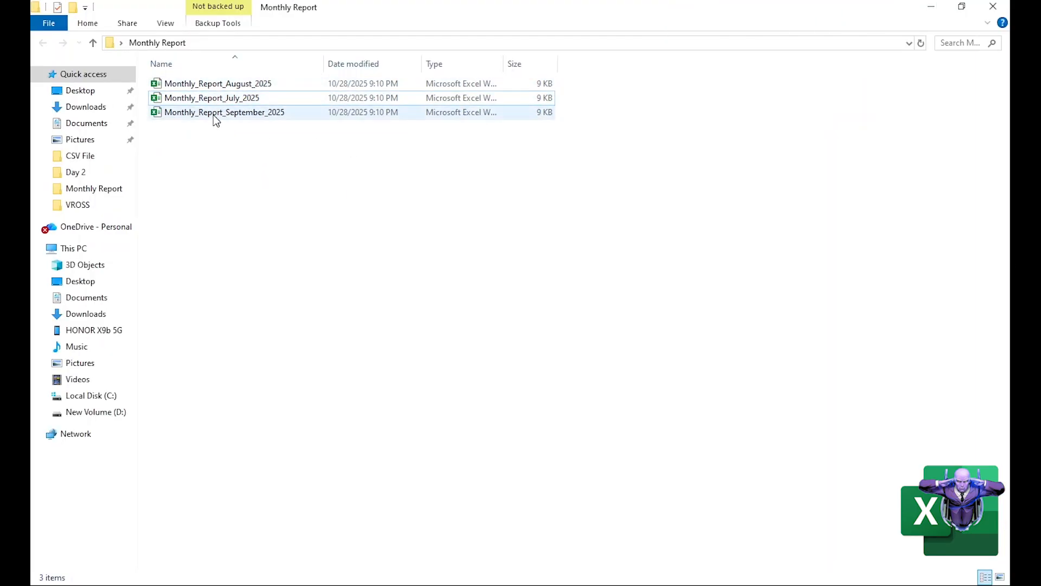
pyautogui.click(216, 88)
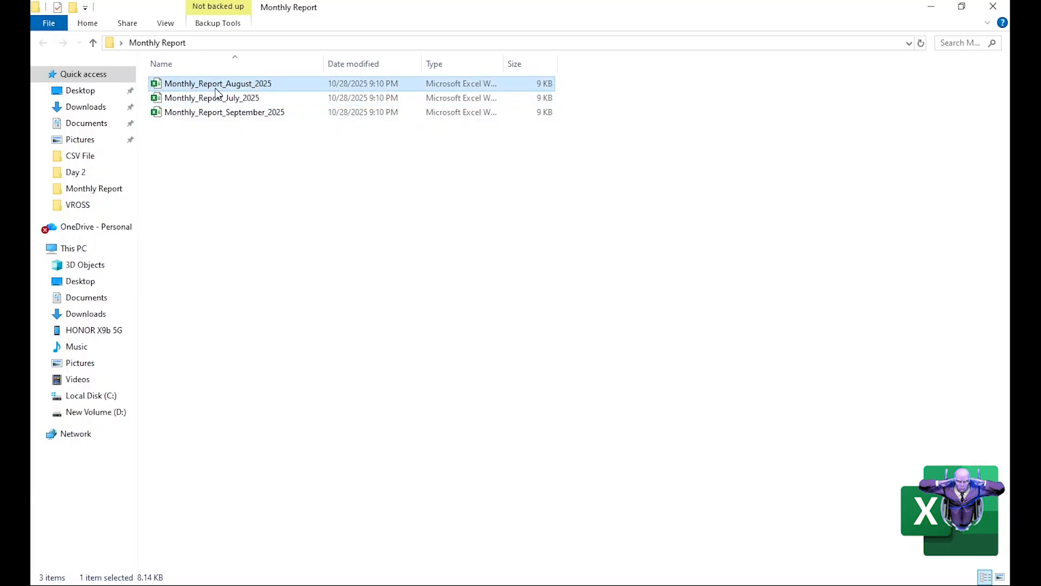
pyautogui.doubleClick(216, 87)
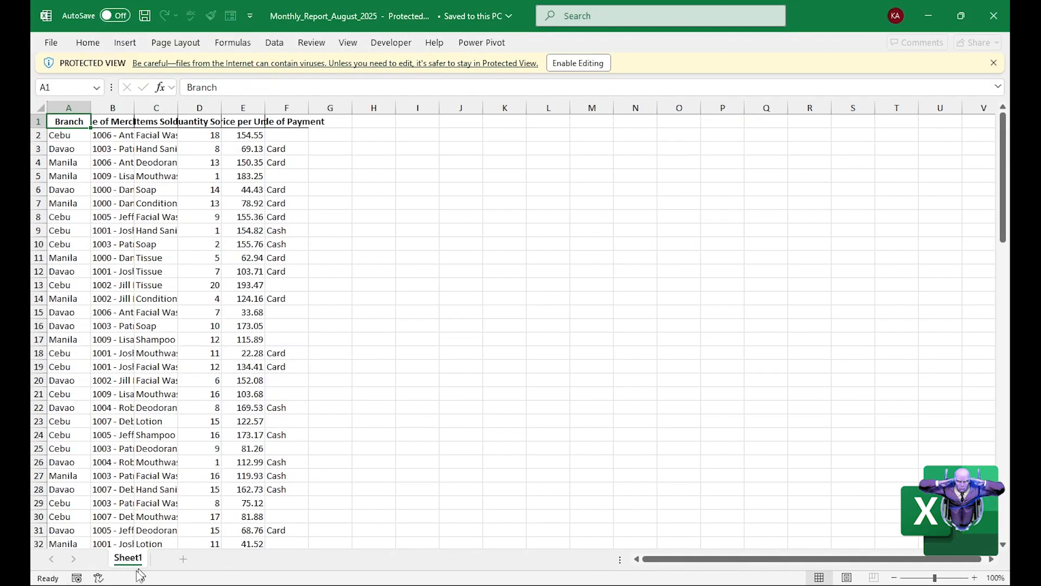
pyautogui.click(994, 15)
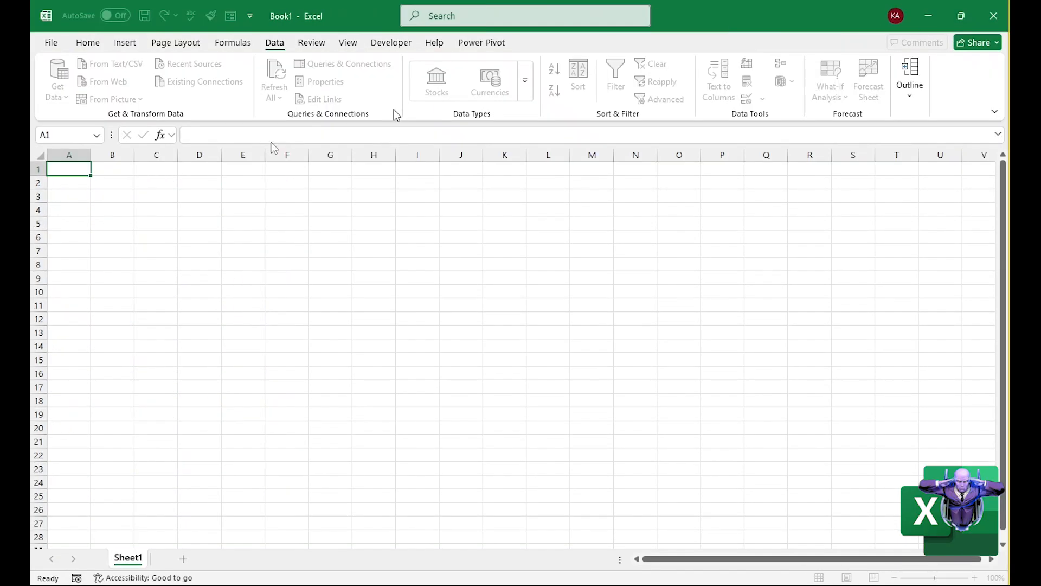
# Step: Check the September and July report files in the Monthly Report folder in File Explorer, and return to the import preview in Excel
pyautogui.hotkey('alt', 'Tab')
pyautogui.click(212, 112)
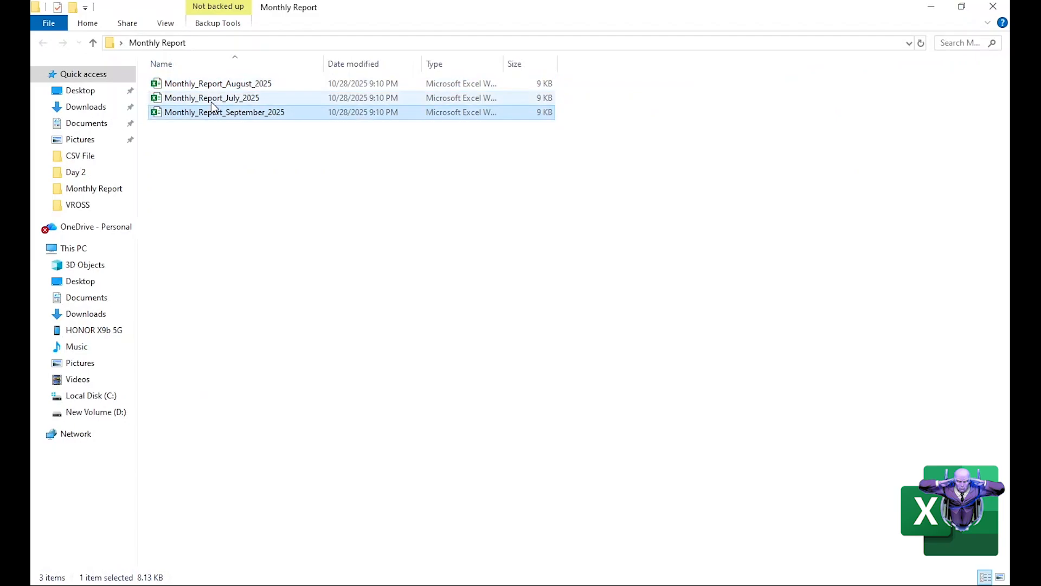
pyautogui.click(212, 102)
pyautogui.hotkey('alt', 'Tab')
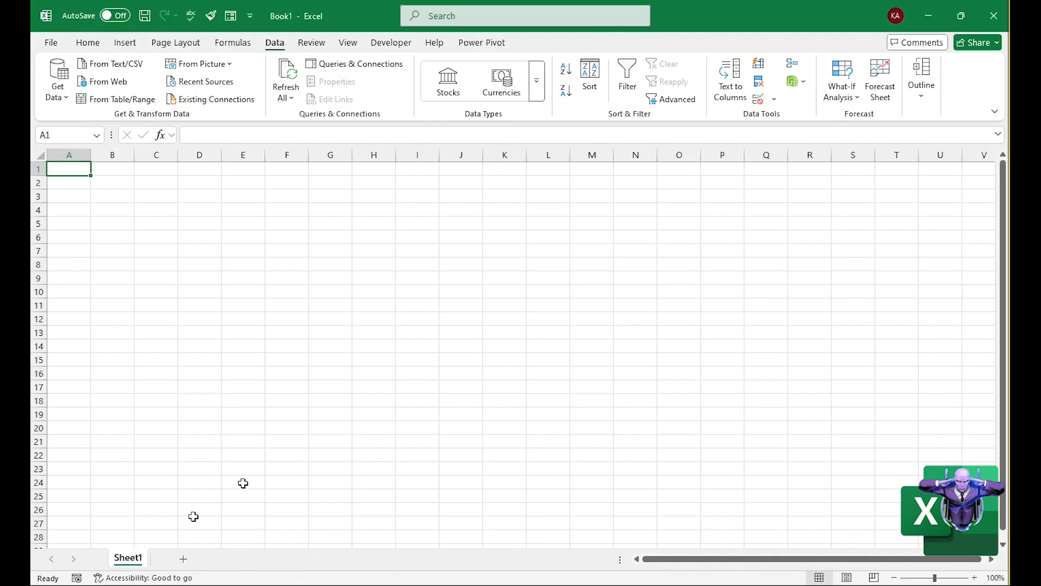
pyautogui.hotkey('alt', 'Tab')
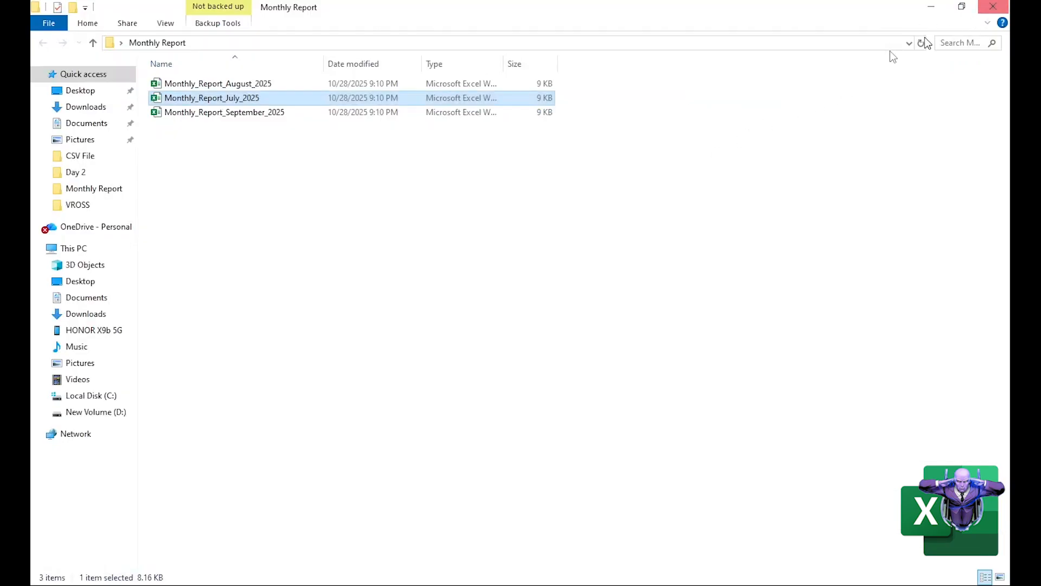
pyautogui.hotkey('alt', 'Tab')
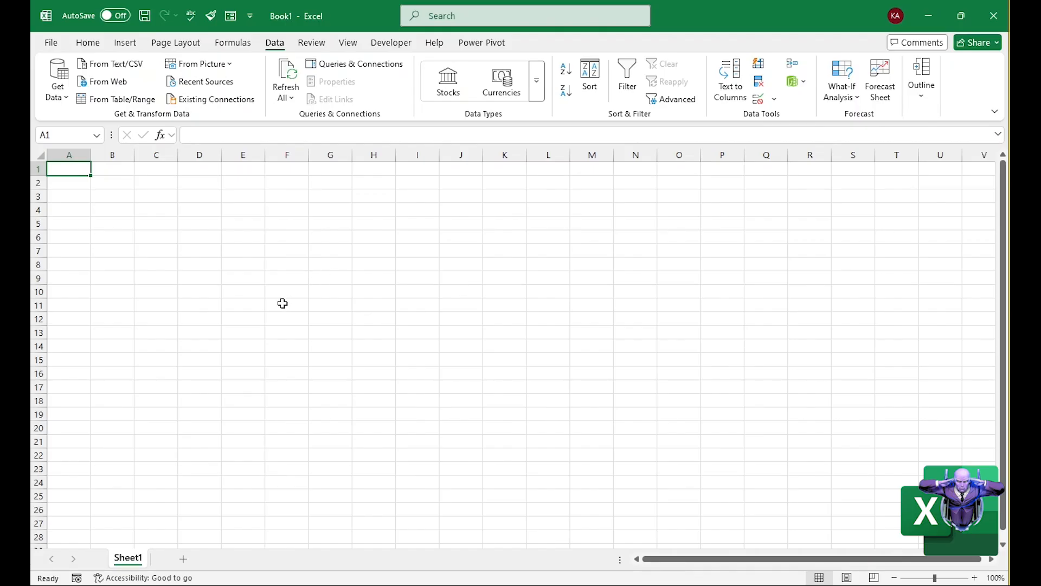
pyautogui.hotkey('alt', 'Tab')
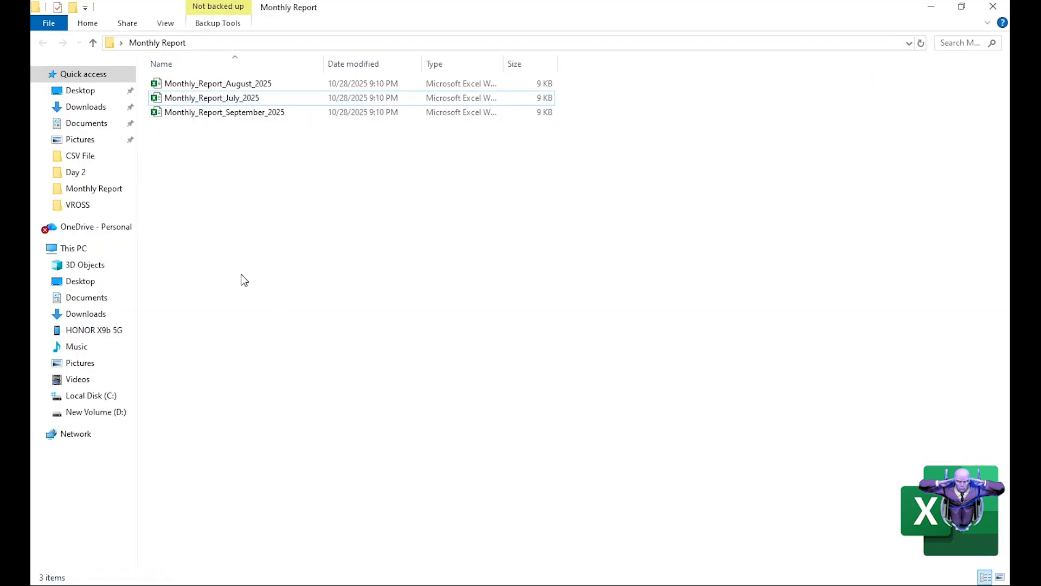
pyautogui.hotkey('alt', 'Tab')
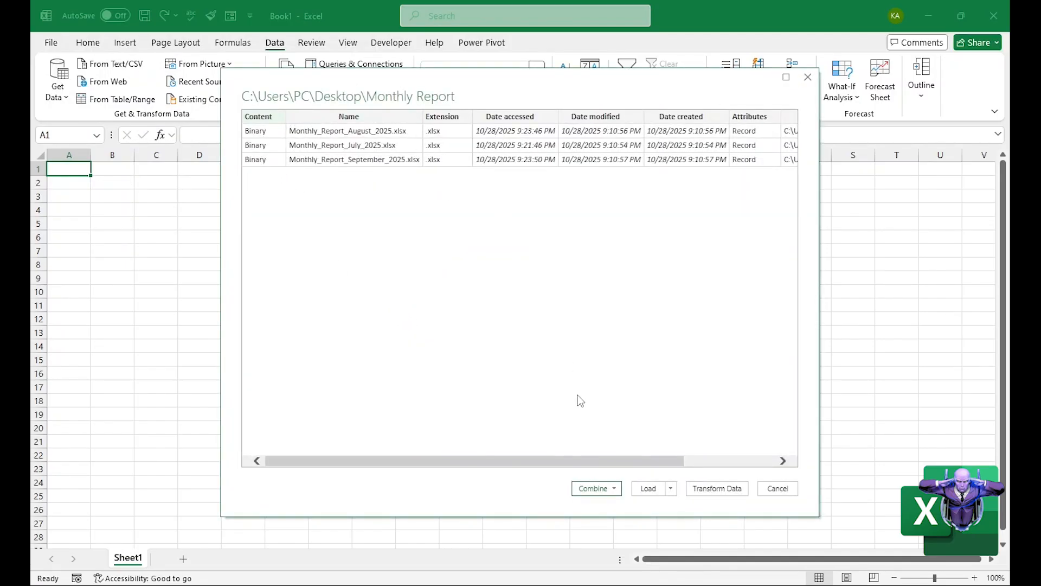
# Step: Combine and transform the files from the Monthly Report folder, extracting Sheet1 with the first file as the sample
pyautogui.click(616, 490)
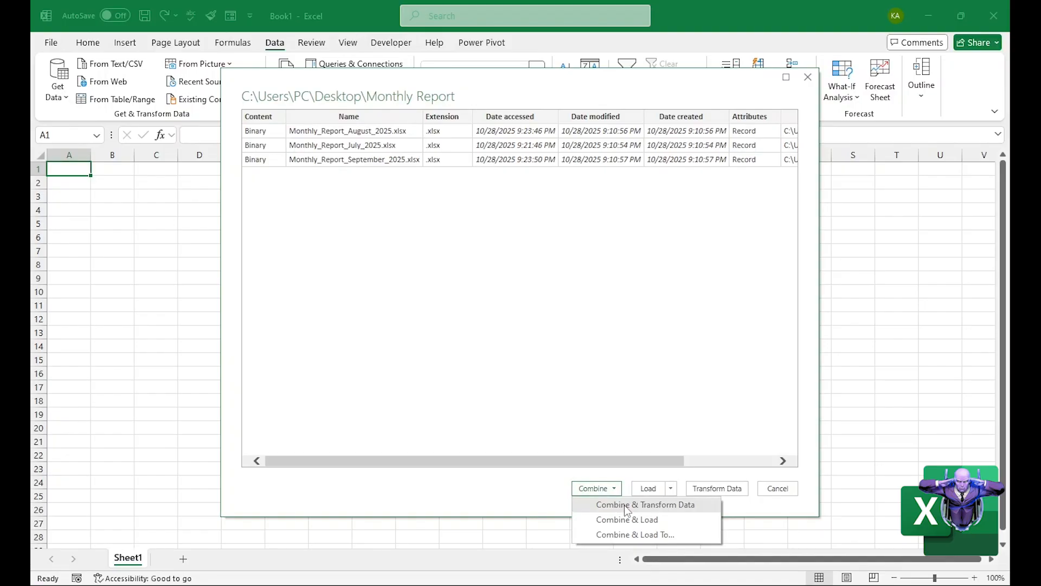
pyautogui.click(625, 505)
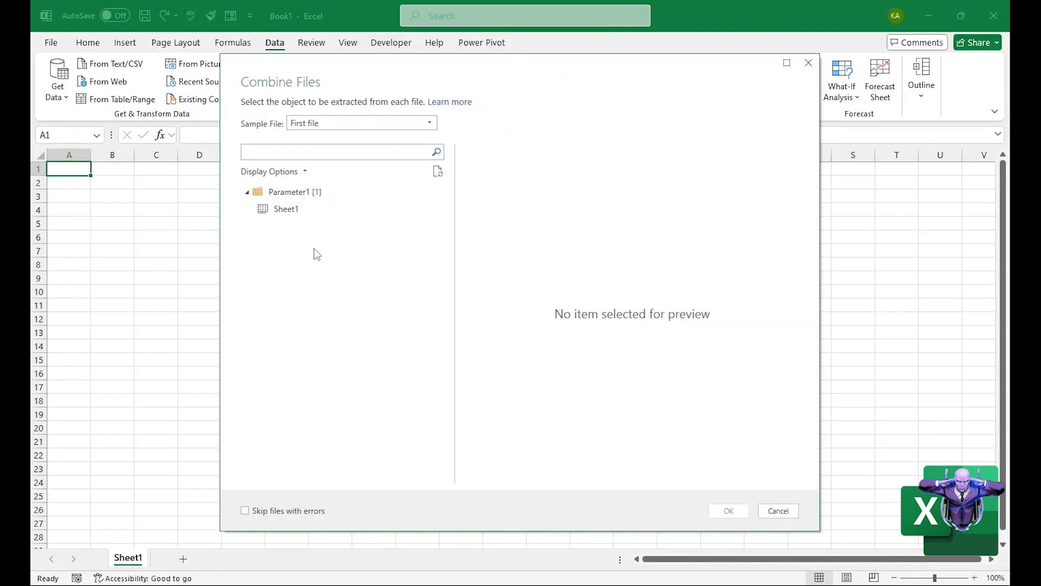
pyautogui.click(281, 213)
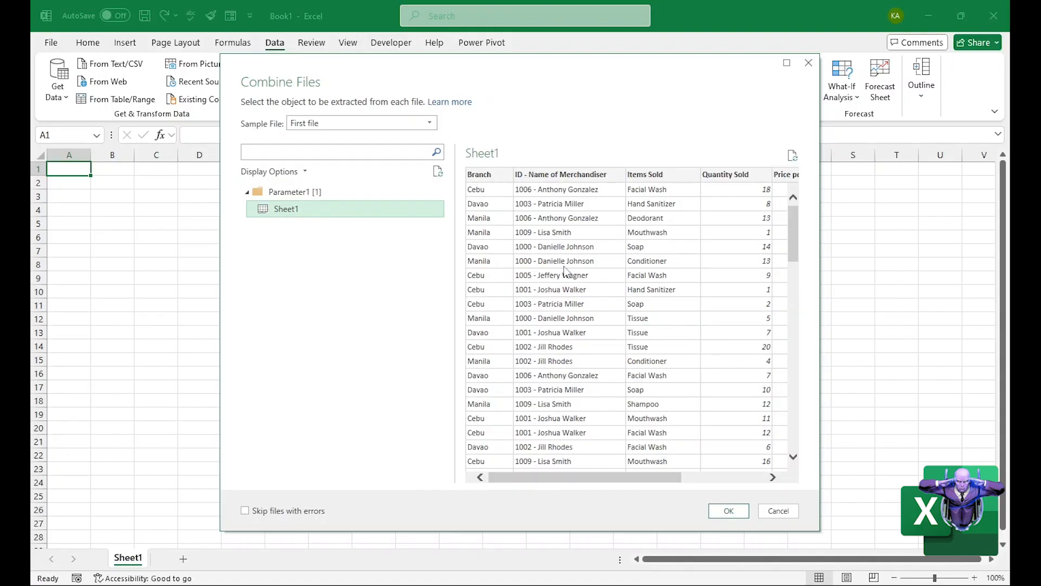
pyautogui.moveTo(541, 476)
pyautogui.mouseDown()
pyautogui.moveTo(677, 482)
pyautogui.moveTo(544, 481)
pyautogui.mouseUp()
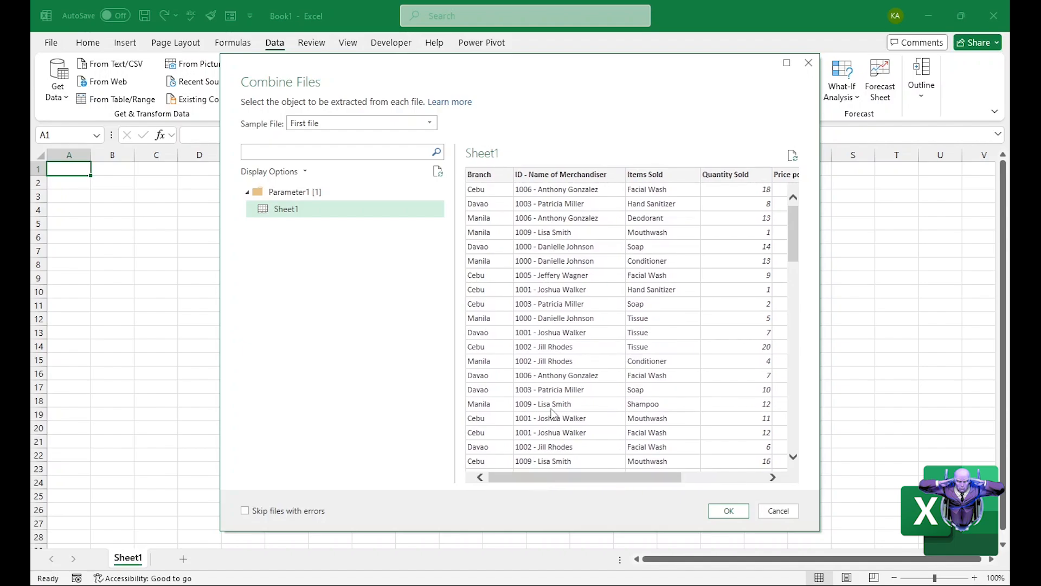
pyautogui.click(761, 477)
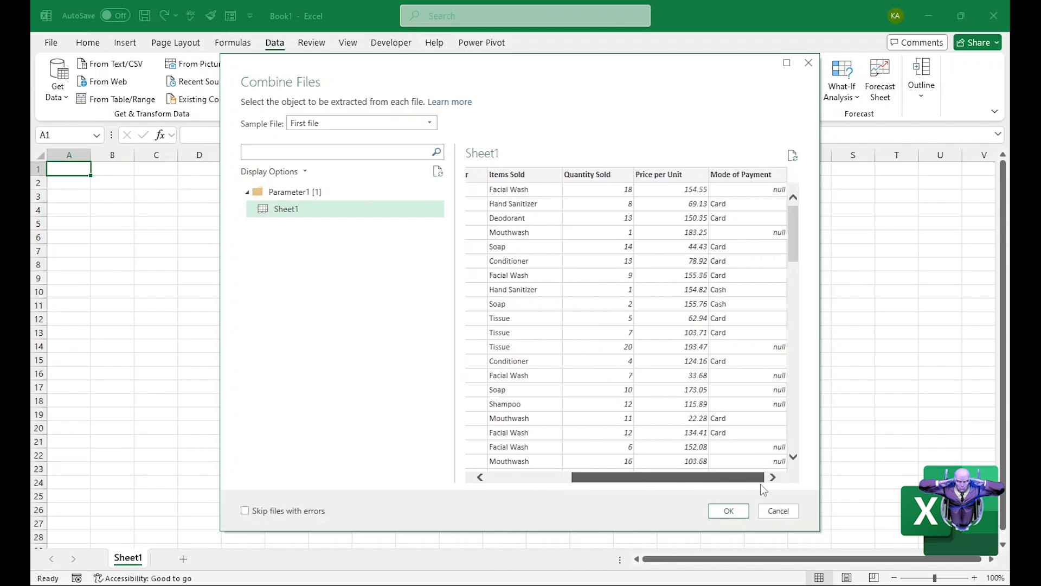
pyautogui.moveTo(761, 487); pyautogui.dragTo(543, 488)
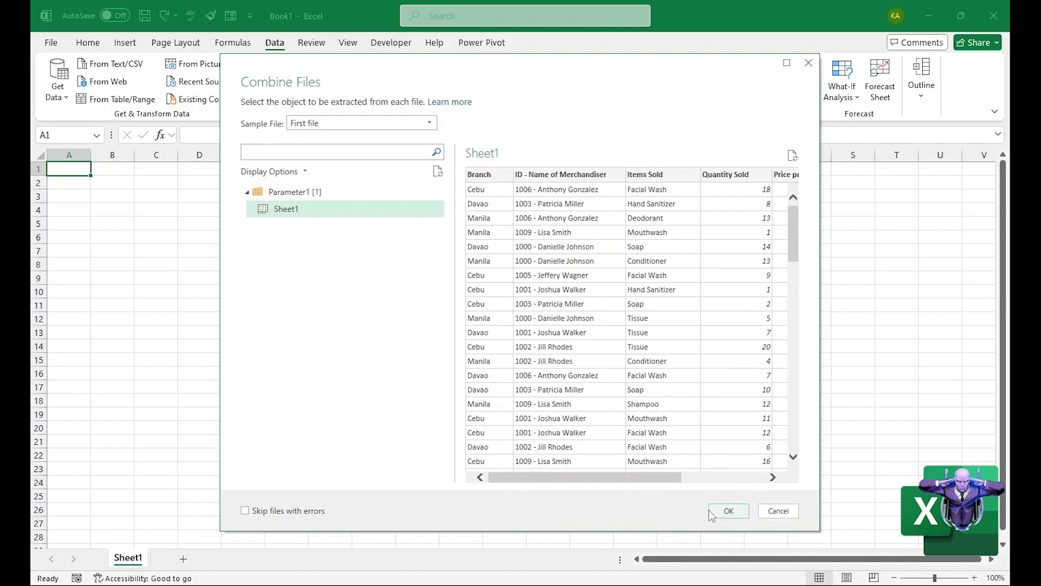
pyautogui.click(726, 510)
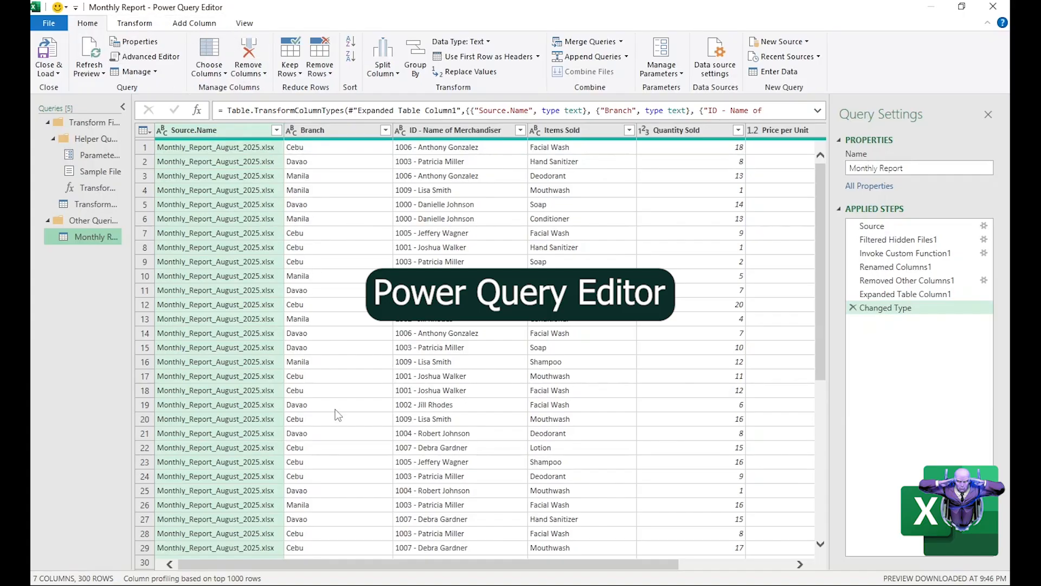
# Step: Split the ID - Name of Merchandiser column by the custom delimiter "-" at each occurrence
pyautogui.moveTo(384, 568); pyautogui.dragTo(498, 569)
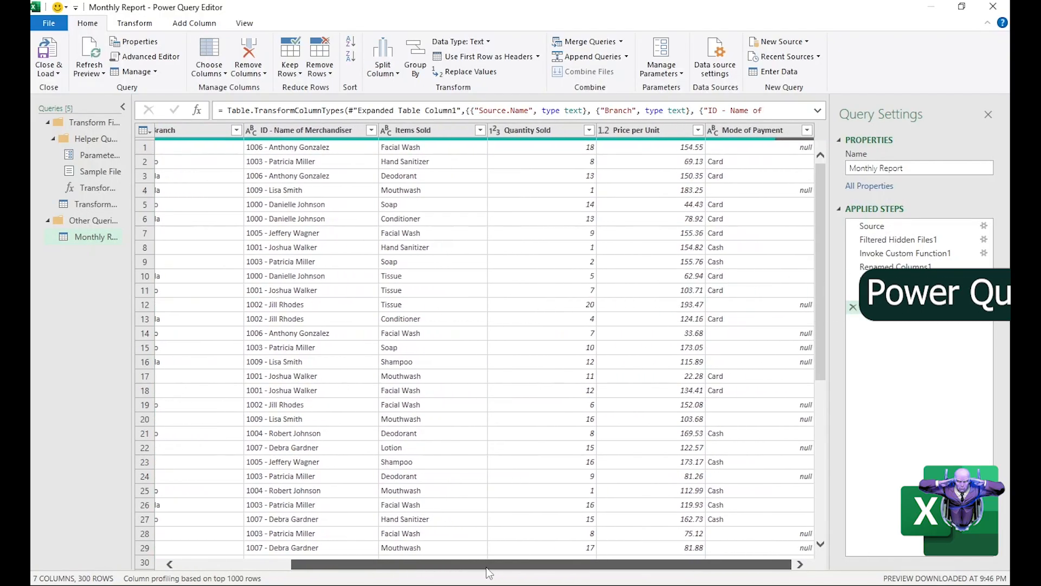
pyautogui.moveTo(501, 568); pyautogui.dragTo(353, 571)
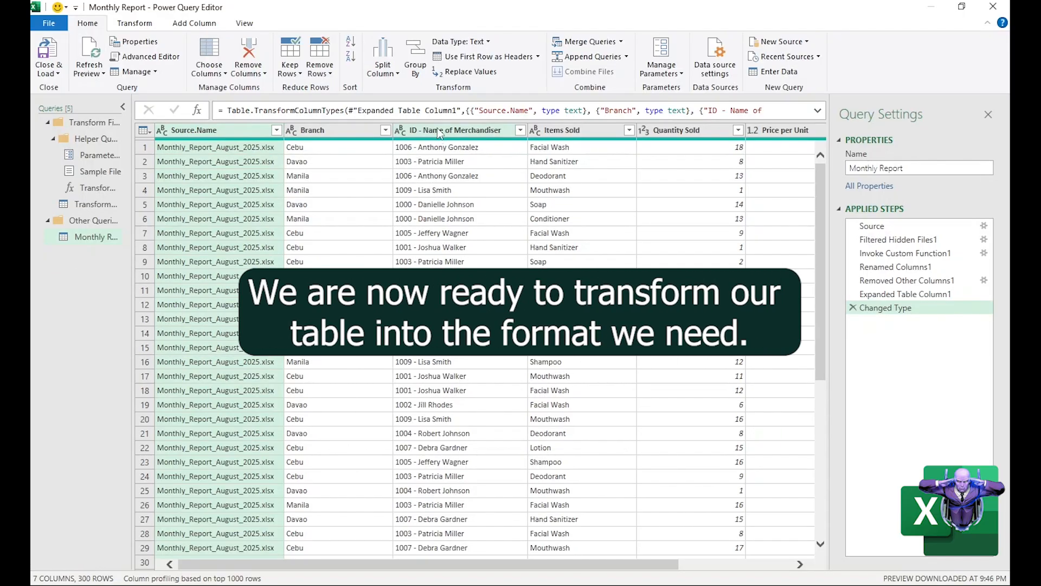
pyautogui.click(463, 131)
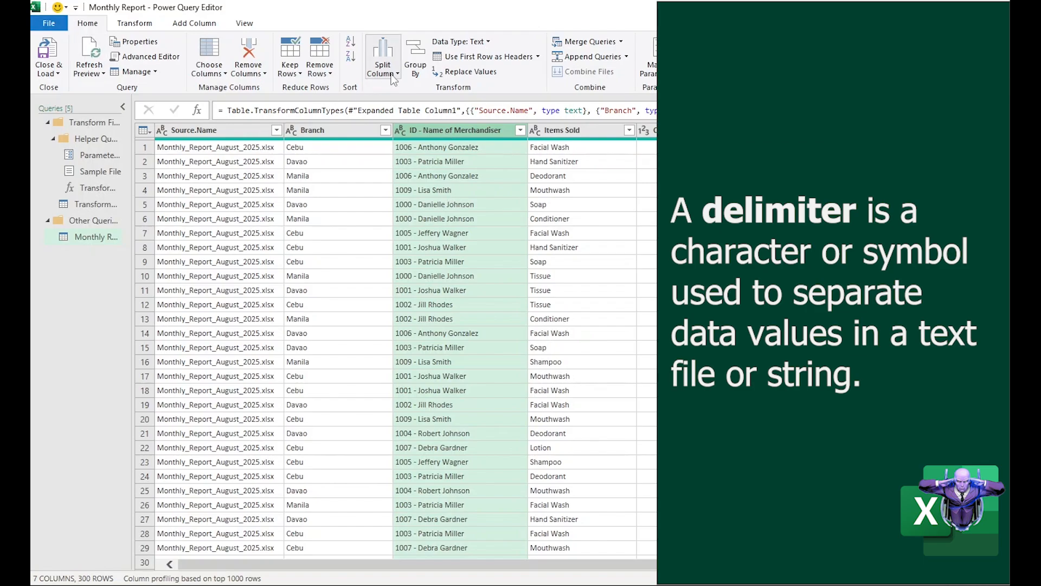
pyautogui.click(393, 77)
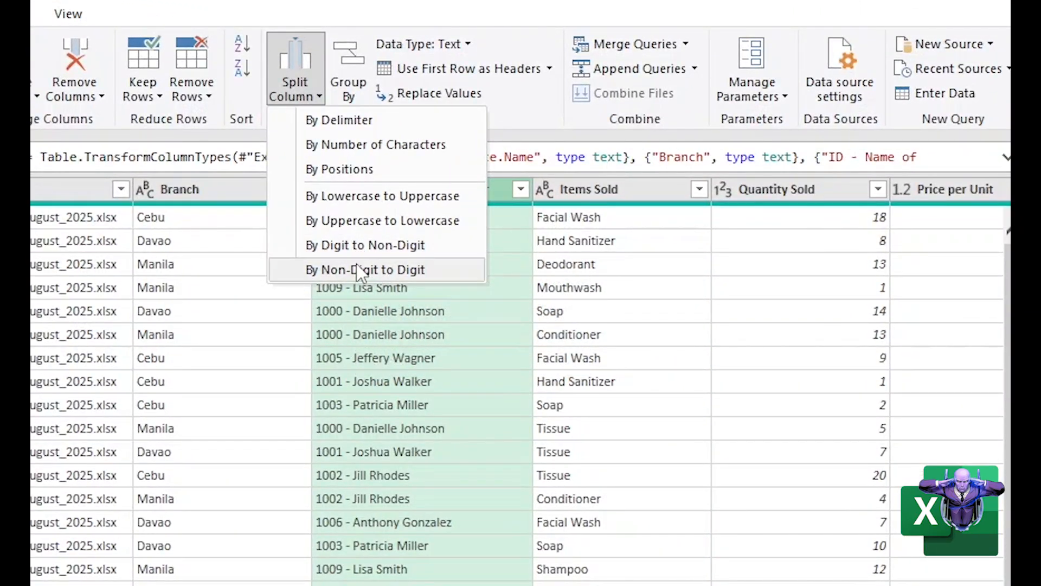
pyautogui.click(334, 121)
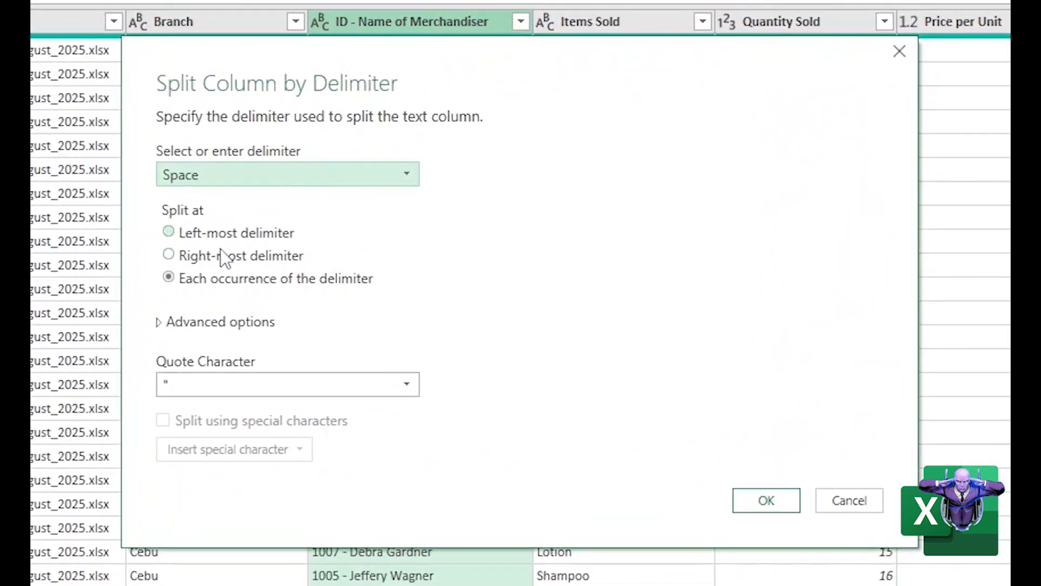
pyautogui.click(405, 184)
pyautogui.click(209, 332)
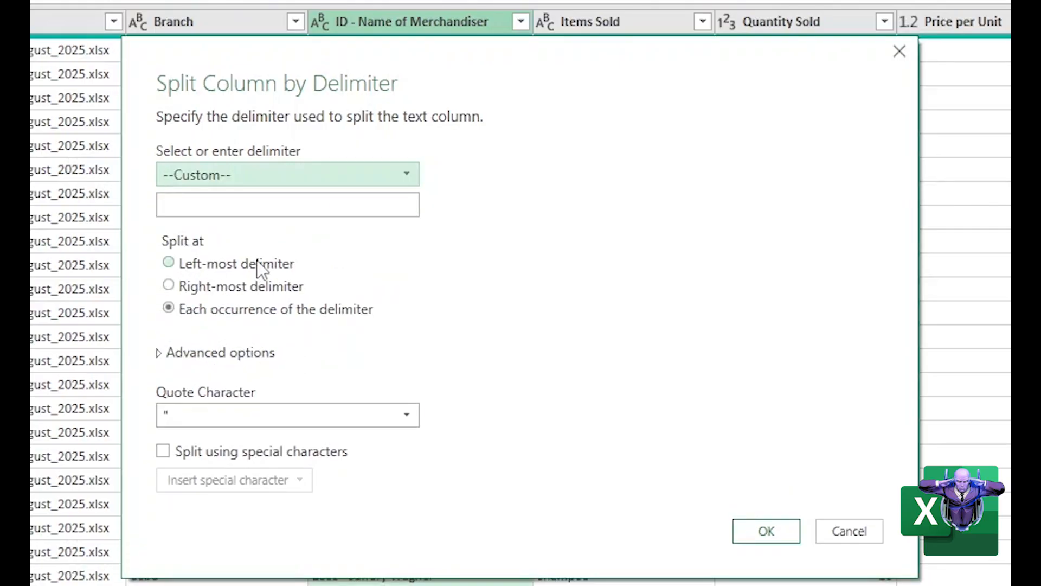
pyautogui.click(202, 204)
pyautogui.write('-')
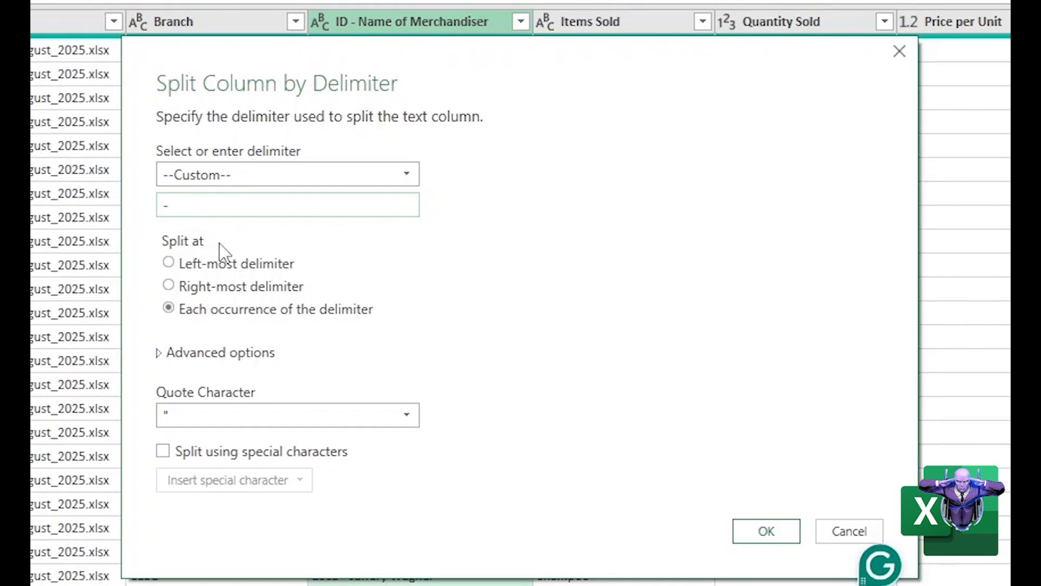
pyautogui.click(757, 535)
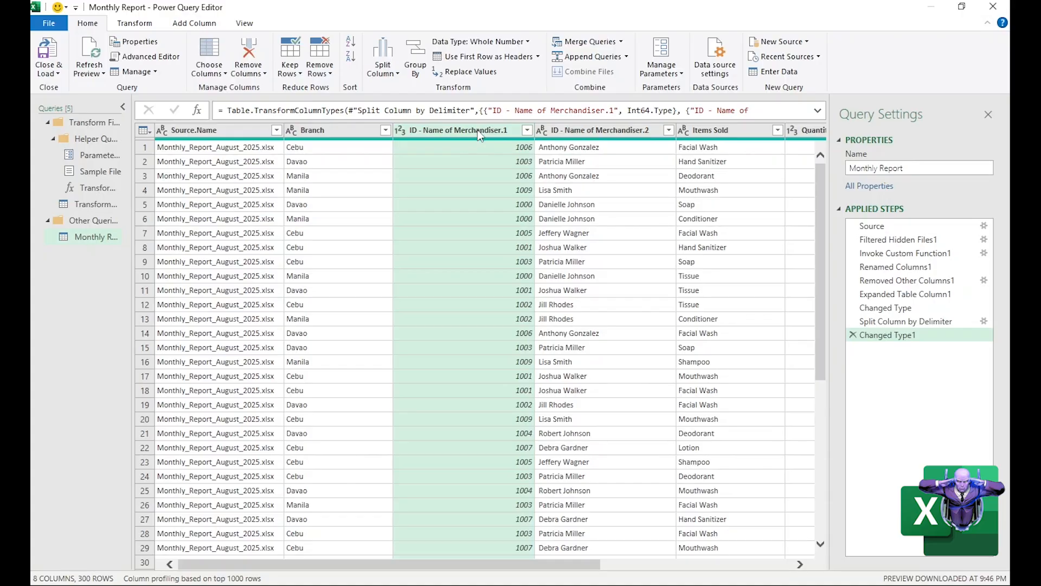
# Step: Compare the two columns split from ID - Name of Merchandiser, and rename ID - Name of Merchandiser.1 as ID
pyautogui.click(595, 131)
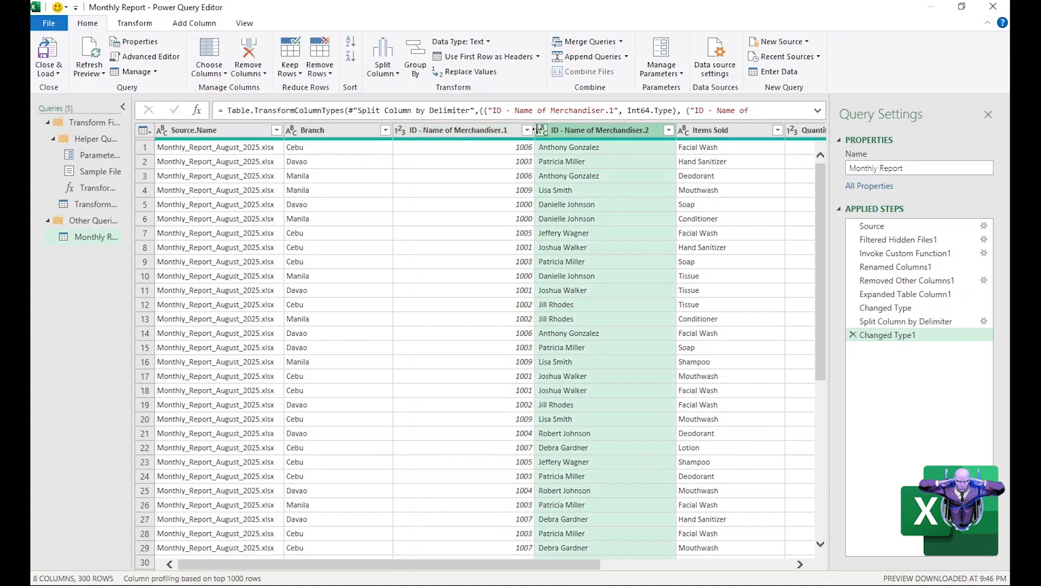
pyautogui.click(483, 131)
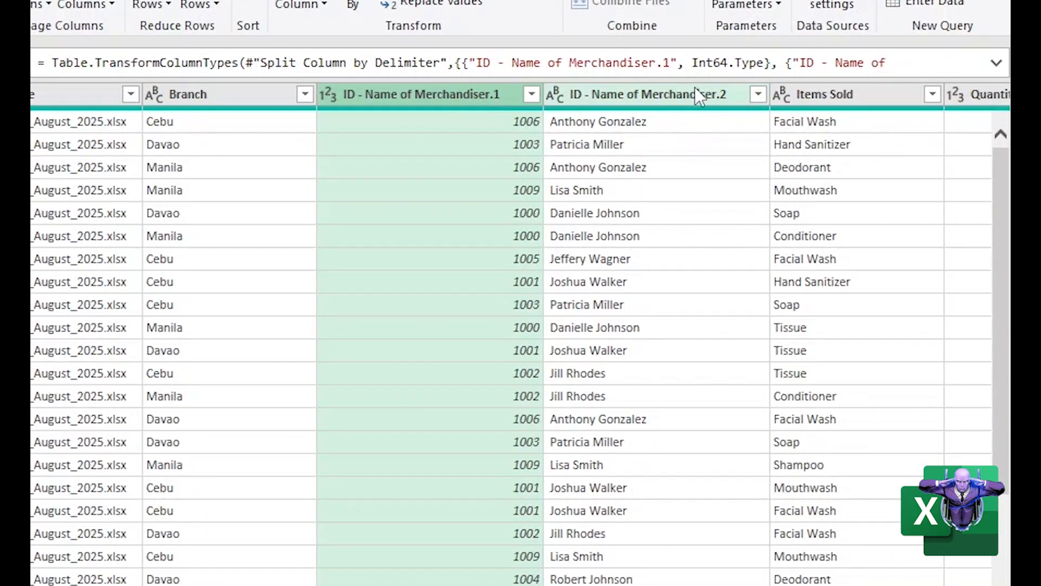
pyautogui.click(686, 101)
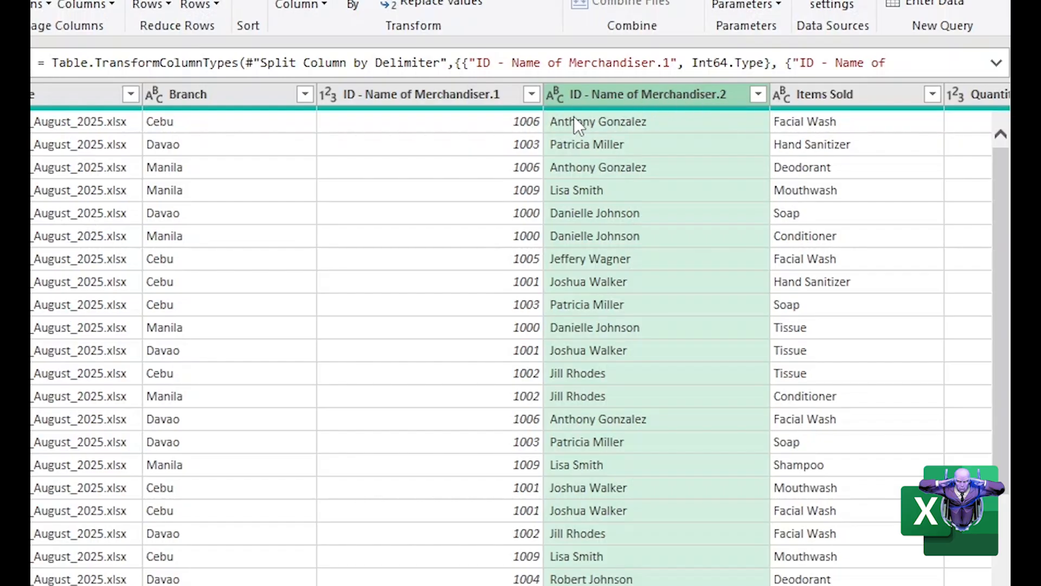
pyautogui.click(473, 102)
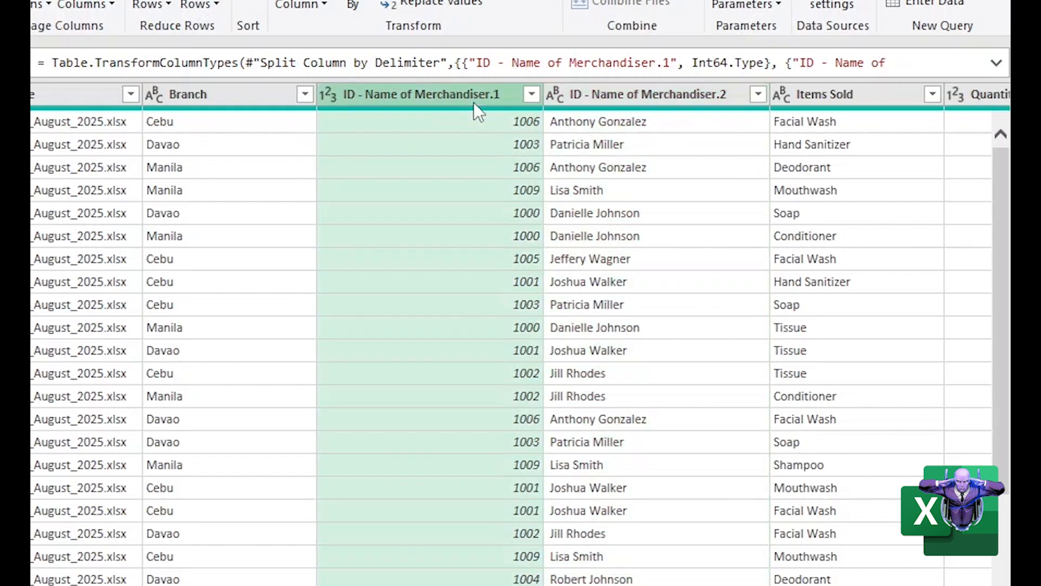
pyautogui.doubleClick(438, 97)
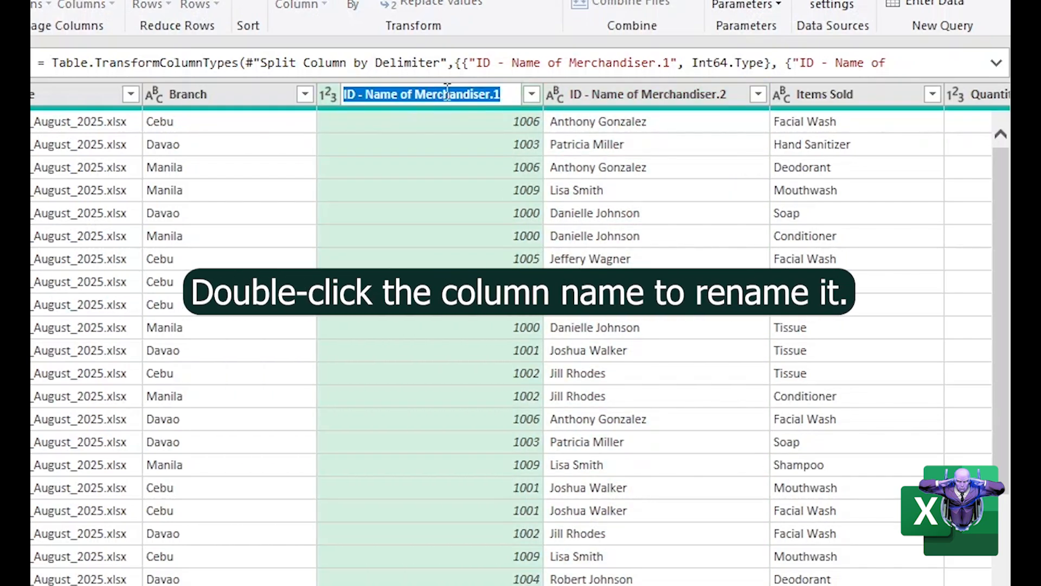
pyautogui.write('NAM')
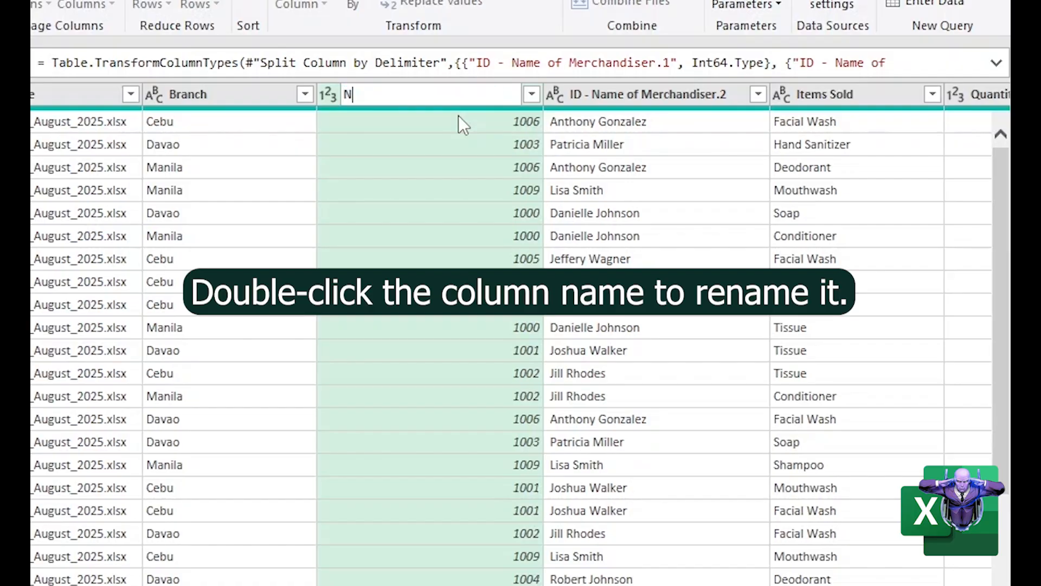
pyautogui.press('BackSpace')
pyautogui.press('BackSpace')
pyautogui.press('BackSpace')
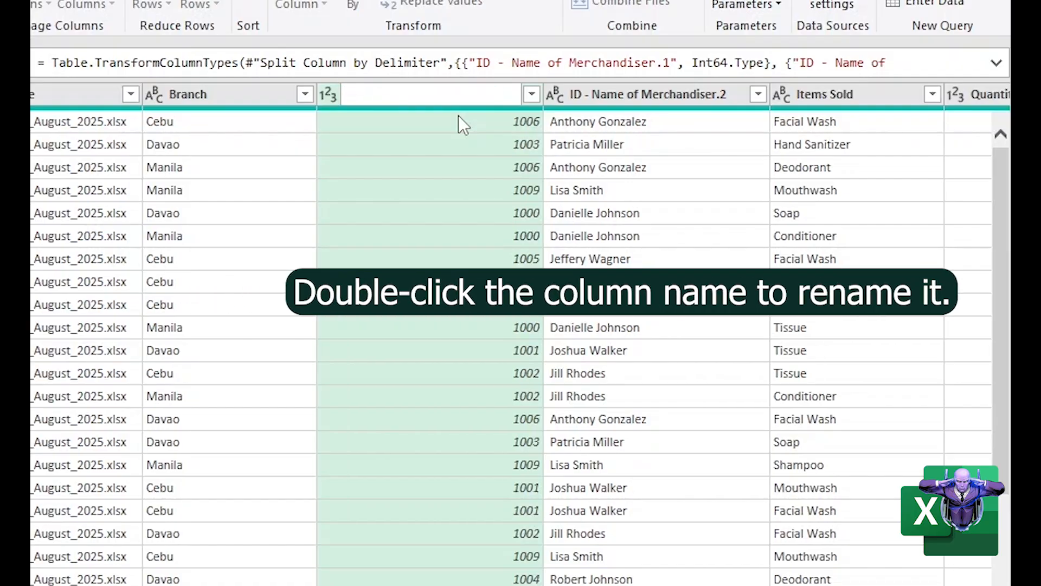
pyautogui.write('ID')
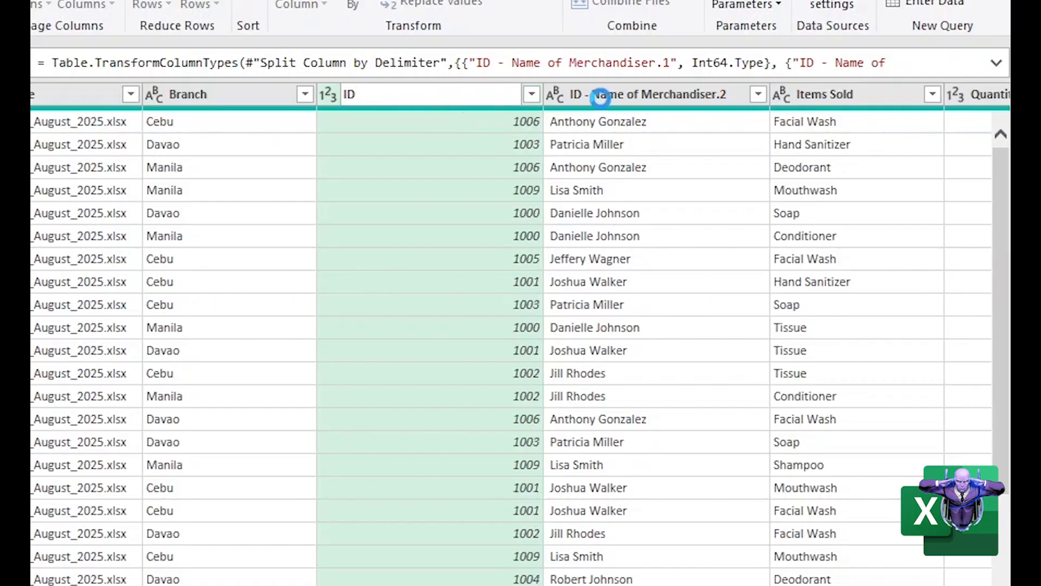
pyautogui.press('Return')
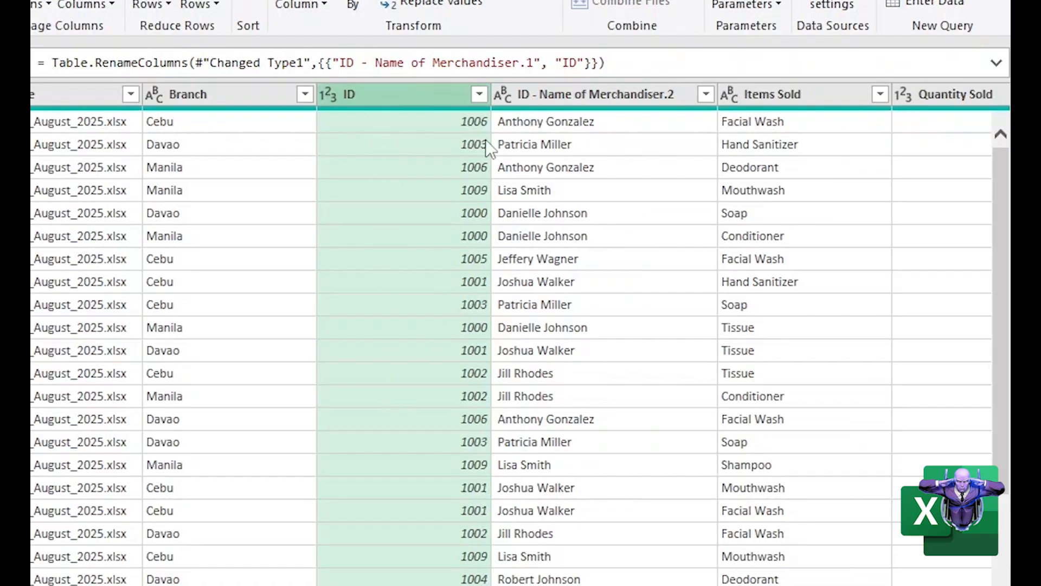
# Step: Rename the ID - Name of Merchandiser.2 column as NAME
pyautogui.doubleClick(562, 94)
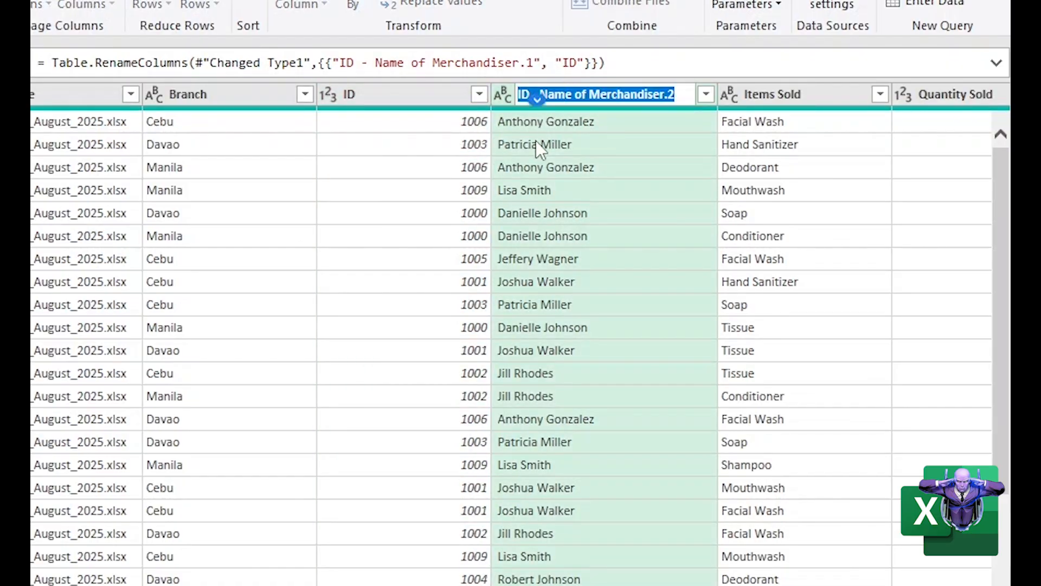
pyautogui.write('NAME')
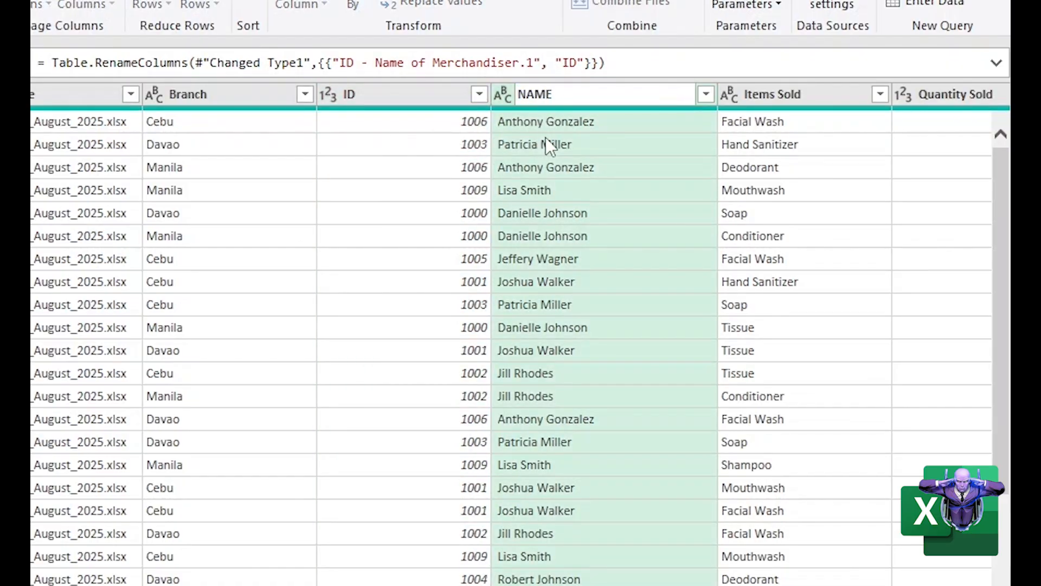
pyautogui.press('Return')
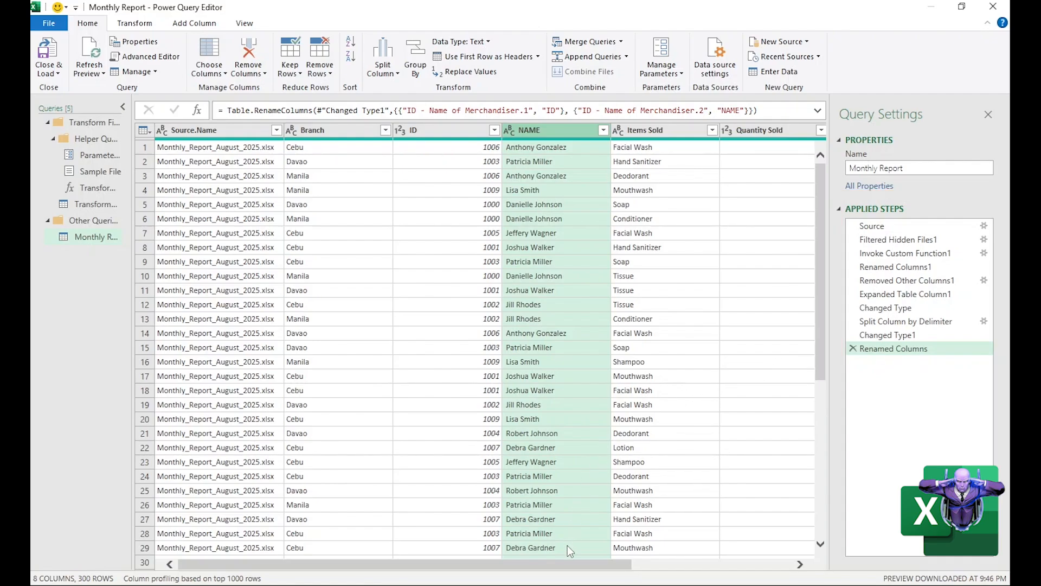
# Step: Compare which add-column functions are available for the numeric Quantity Sold and Price per Unit columns and the text columns Items Sold and NAME
pyautogui.moveTo(571, 569); pyautogui.dragTo(604, 560)
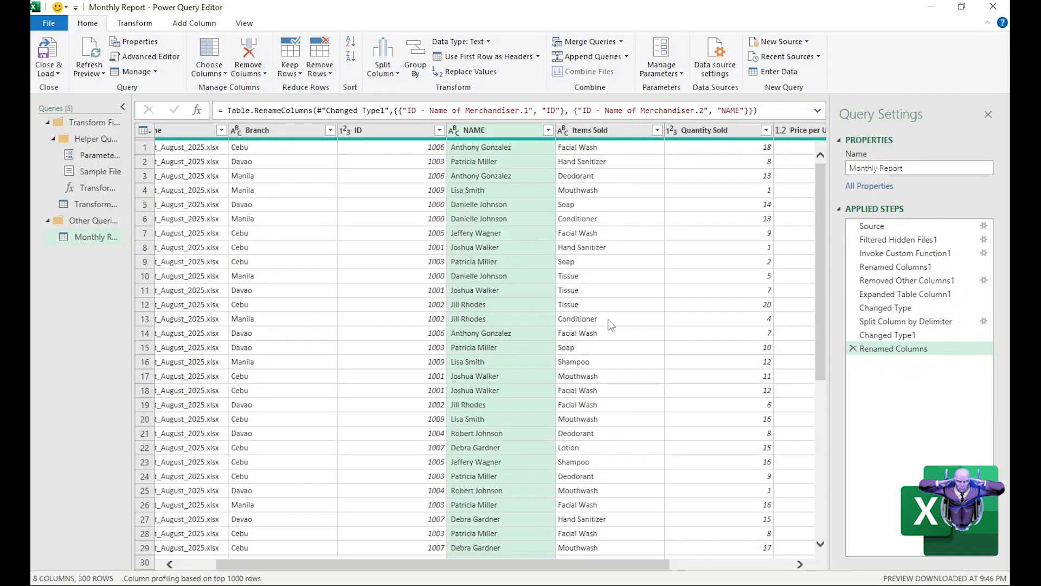
pyautogui.moveTo(584, 566); pyautogui.dragTo(708, 562)
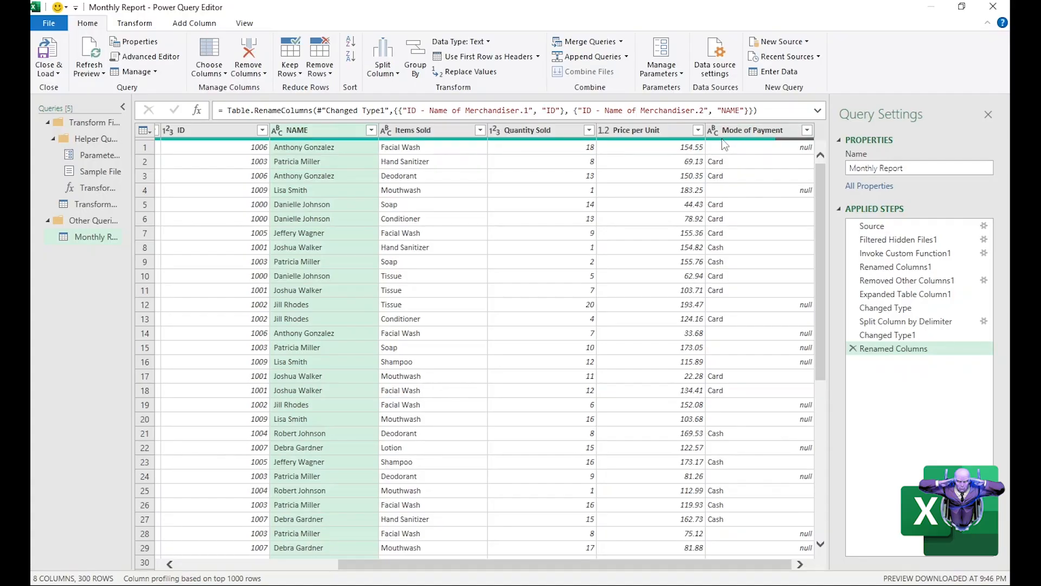
pyautogui.click(560, 127)
pyautogui.keyDown('ctrl'); pyautogui.click(627, 133); pyautogui.keyUp('ctrl')
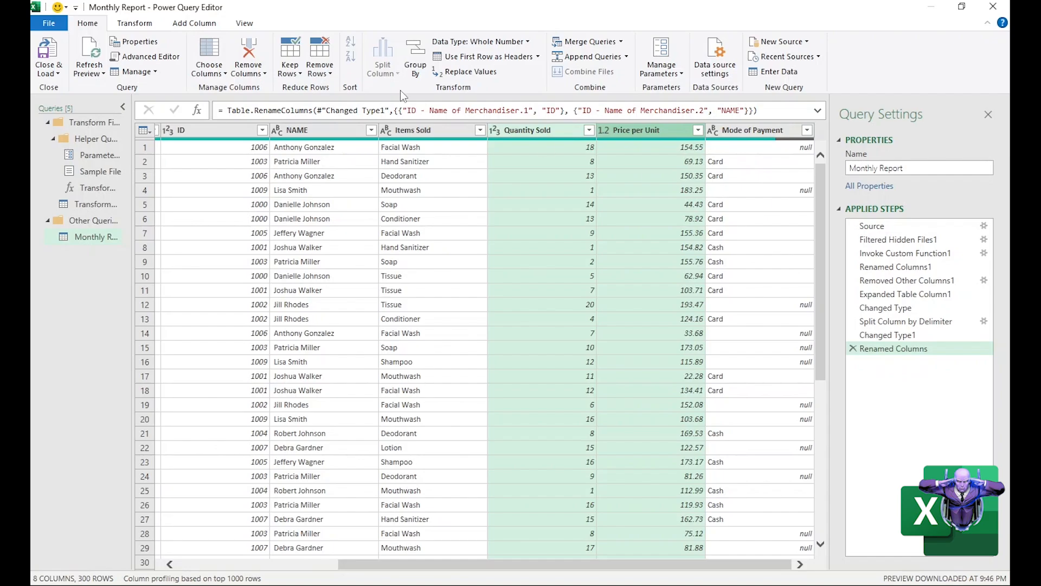
pyautogui.click(194, 25)
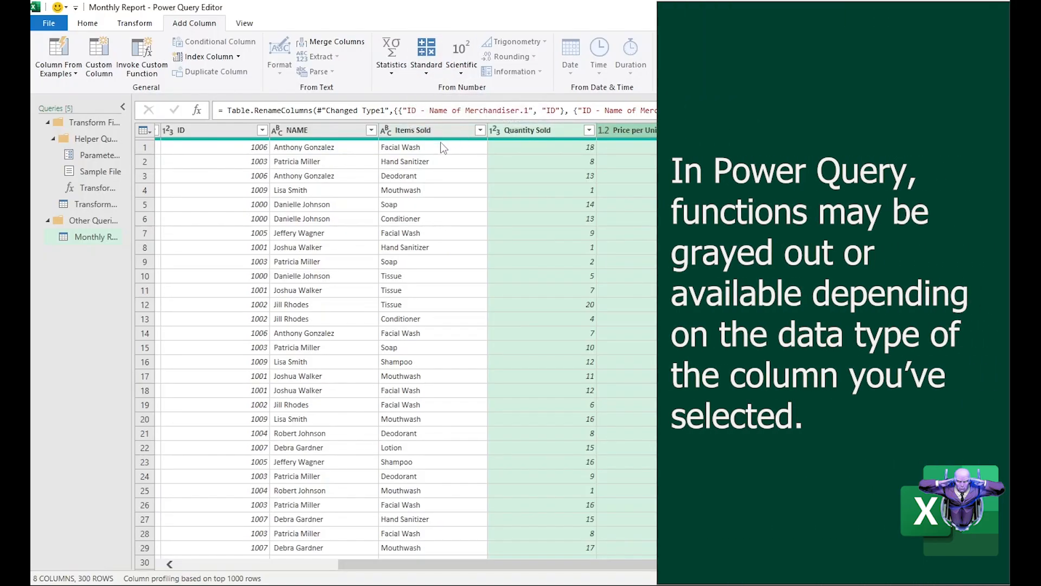
pyautogui.click(455, 162)
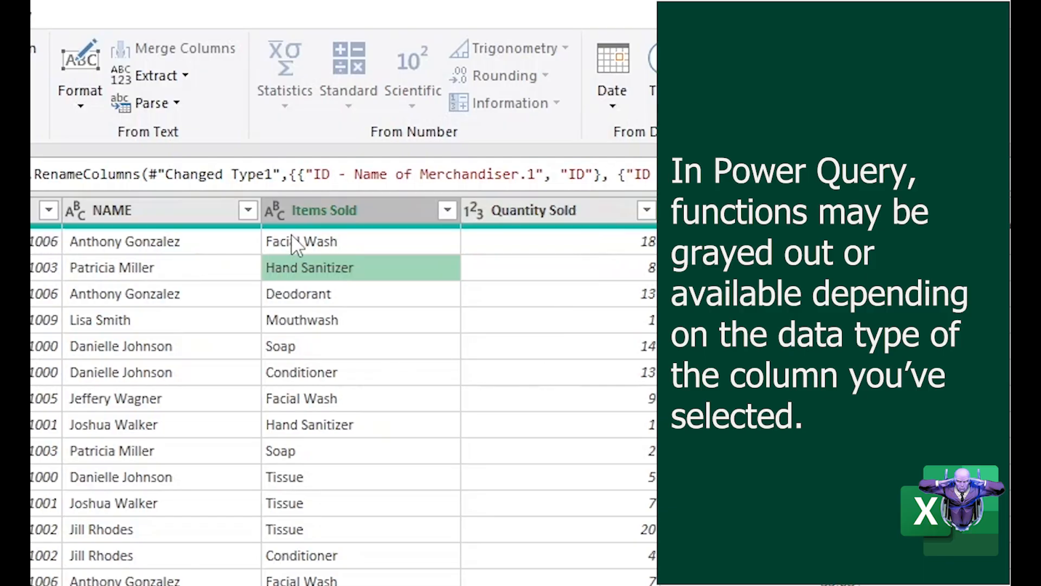
pyautogui.click(330, 209)
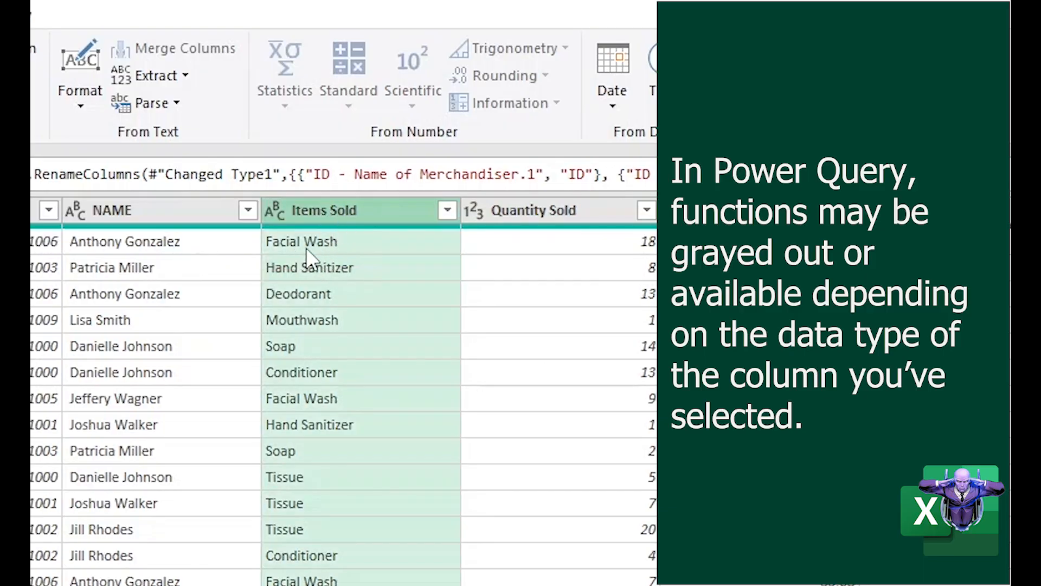
pyautogui.keyDown('ctrl'); pyautogui.click(185, 214); pyautogui.keyUp('ctrl')
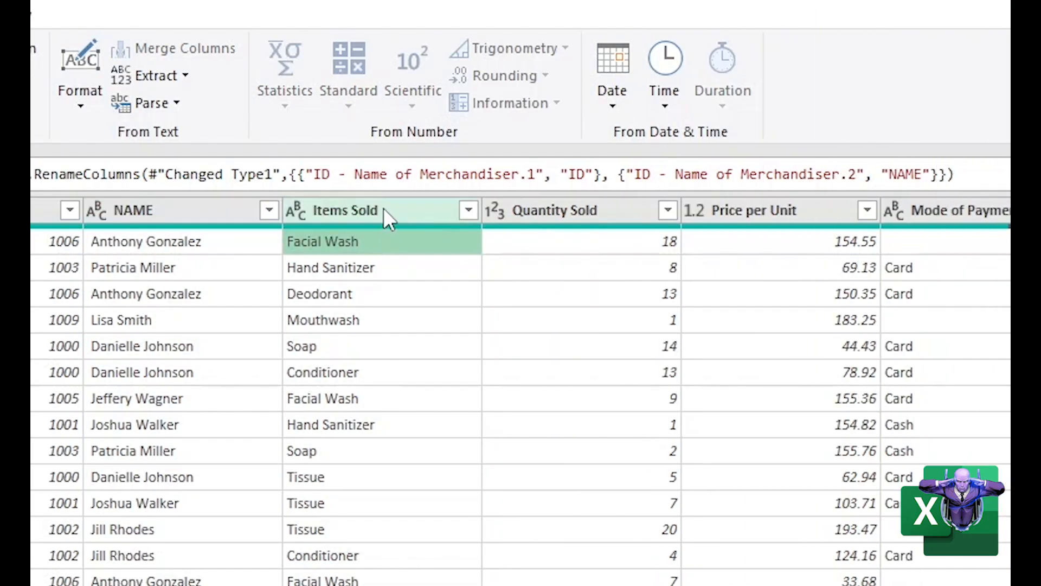
pyautogui.click(383, 209)
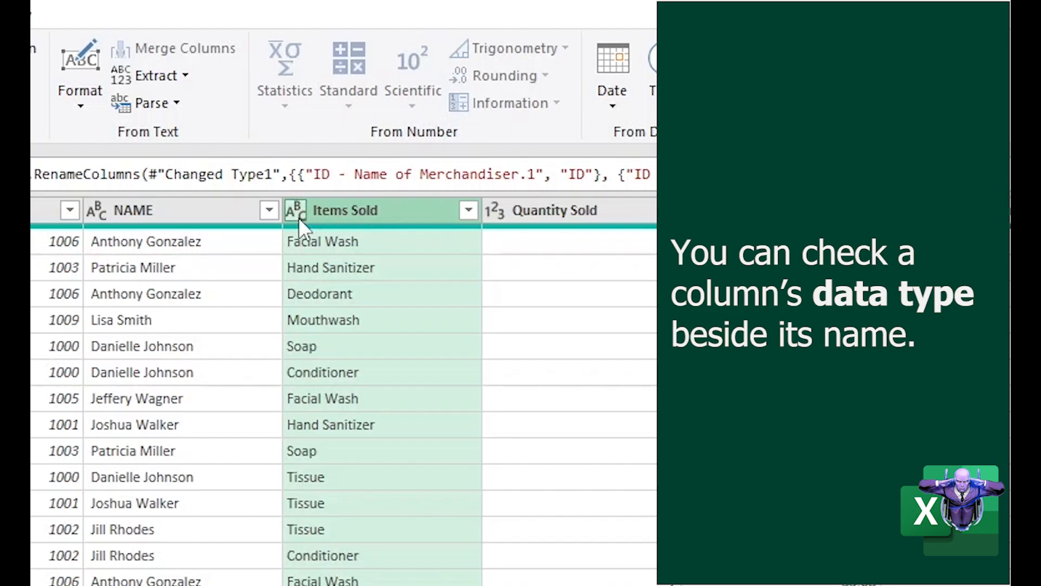
# Step: Check the data types of the Items Sold, ID, Quantity Sold and Price per Unit columns without changing any of them
pyautogui.click(296, 211)
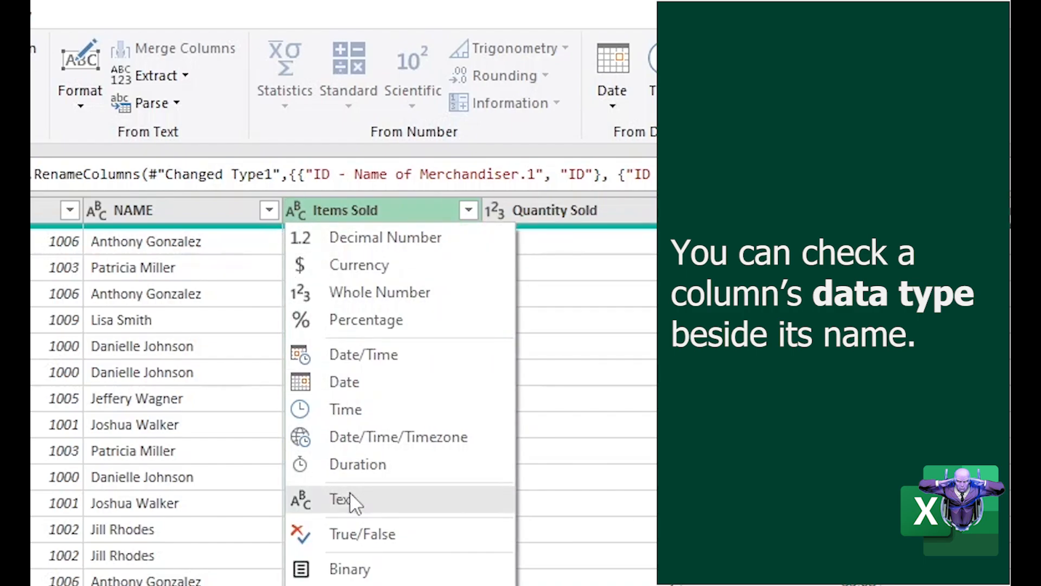
pyautogui.click(189, 373)
pyautogui.click(175, 210)
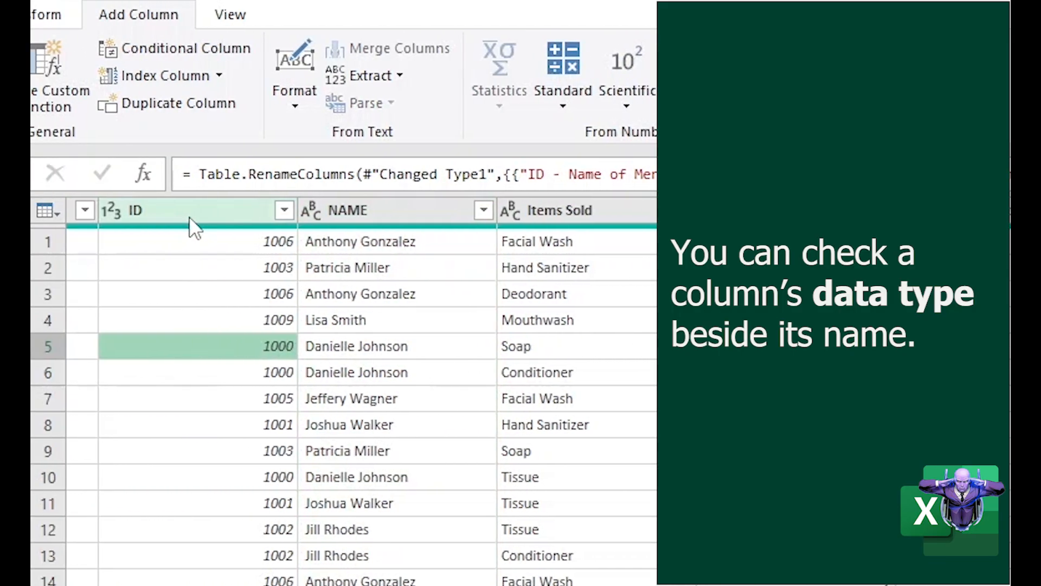
pyautogui.click(111, 210)
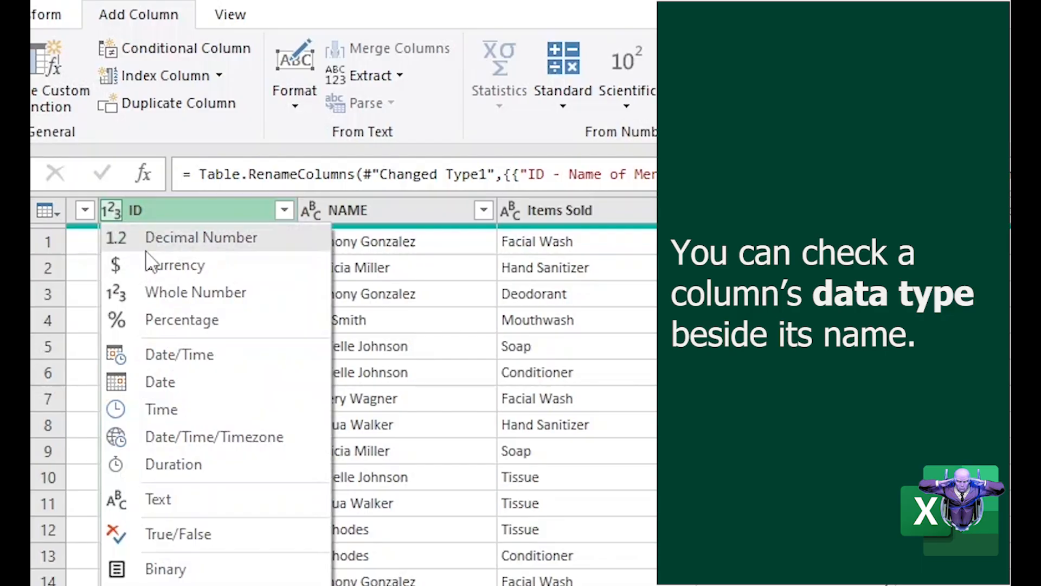
pyautogui.click(591, 374)
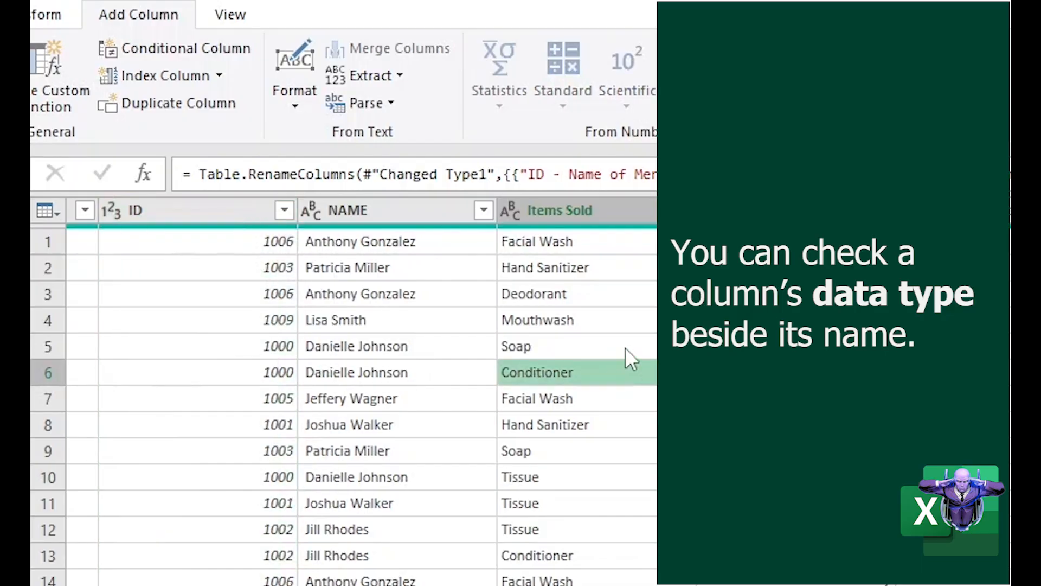
pyautogui.click(255, 211)
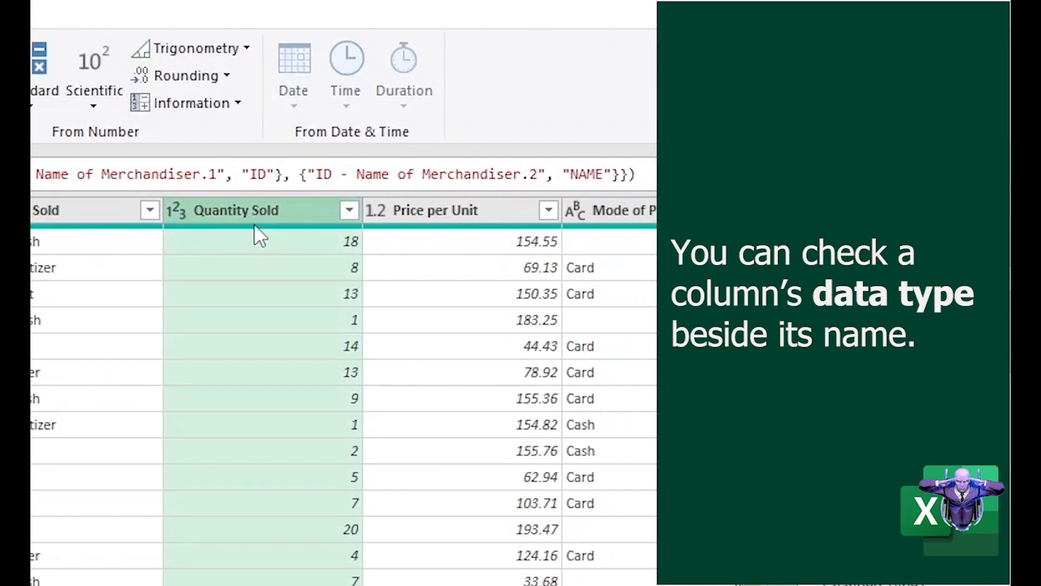
pyautogui.click(425, 211)
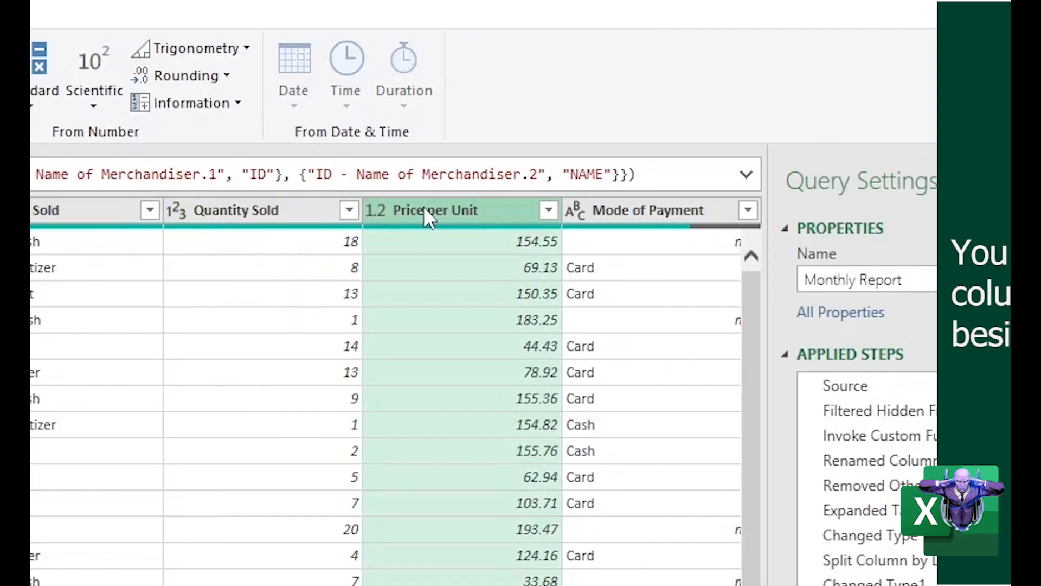
pyautogui.click(381, 213)
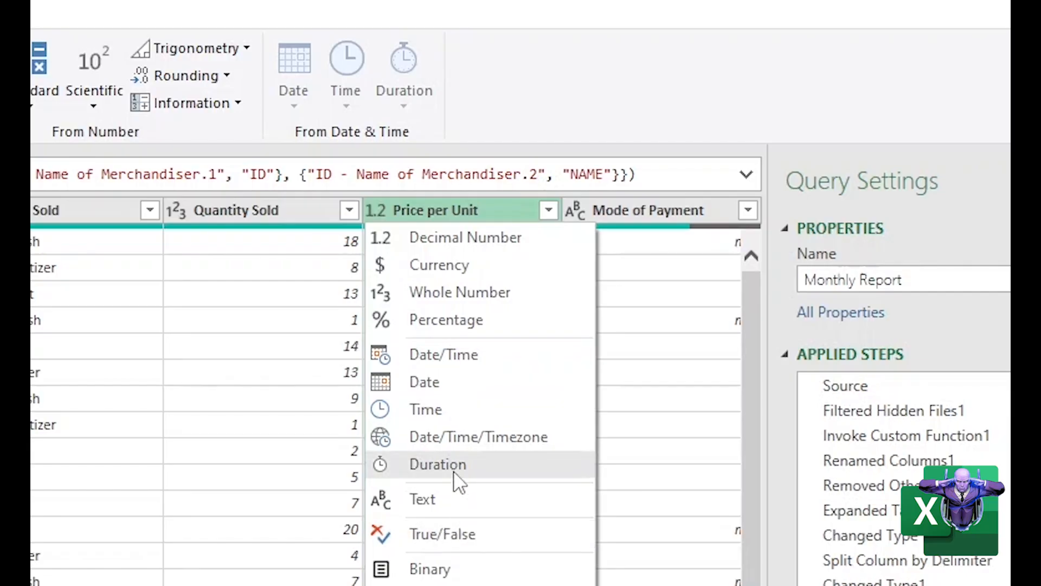
pyautogui.click(293, 396)
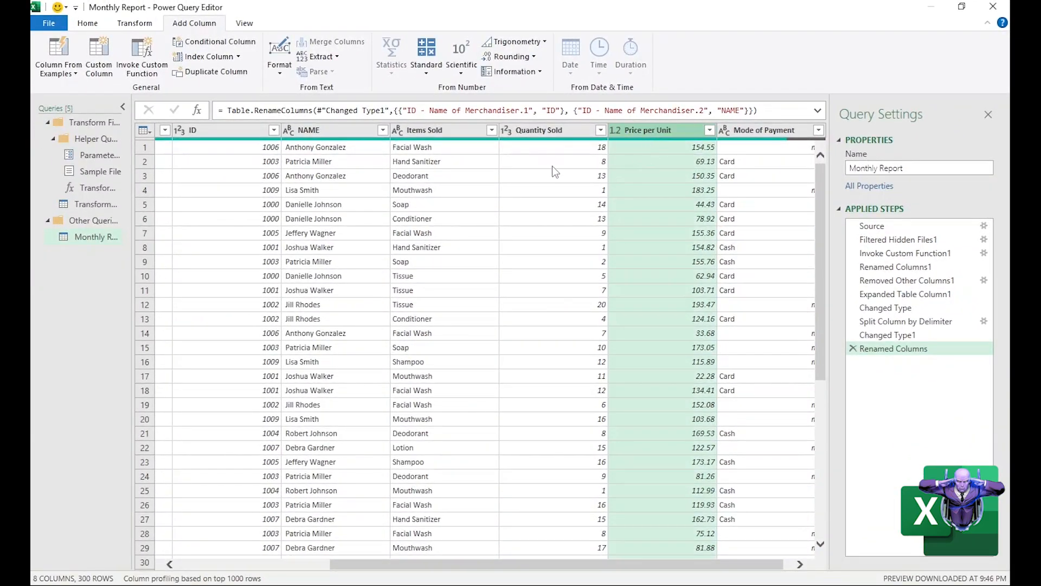
# Step: Add a column that multiplies Price per Unit by Quantity Sold, and check the first row's factors
pyautogui.click(550, 134)
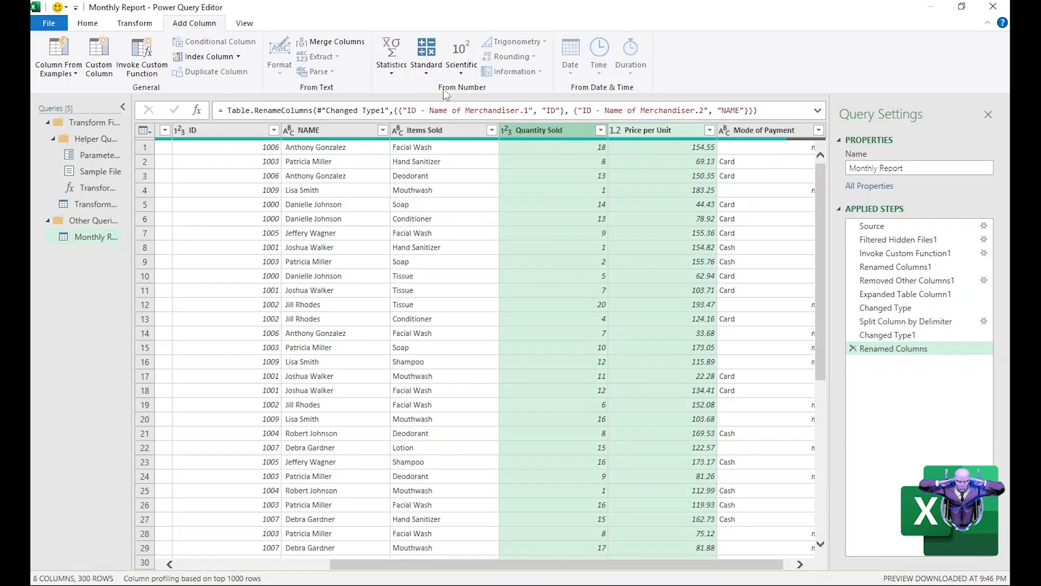
pyautogui.click(430, 74)
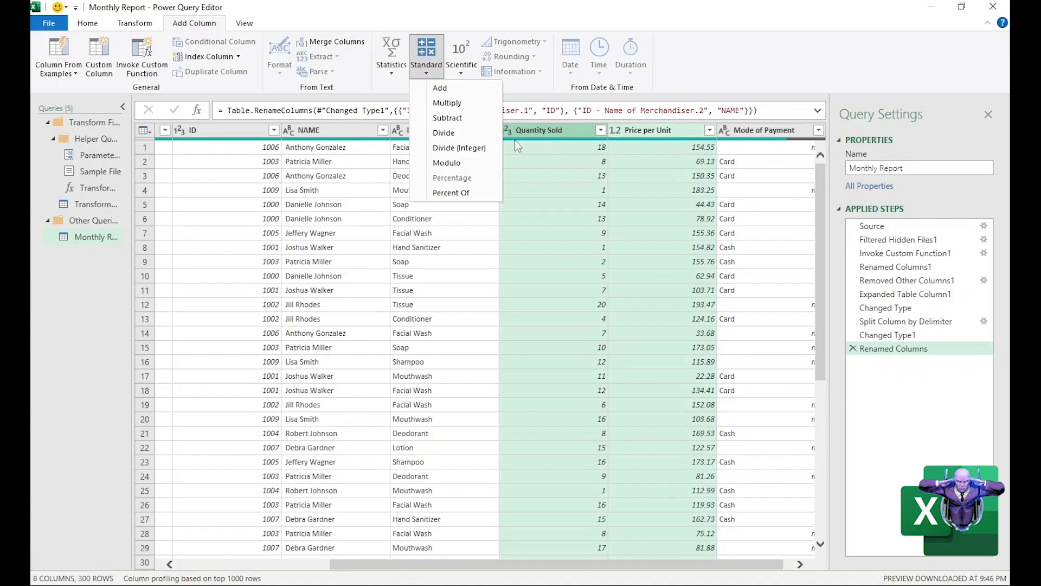
pyautogui.click(446, 103)
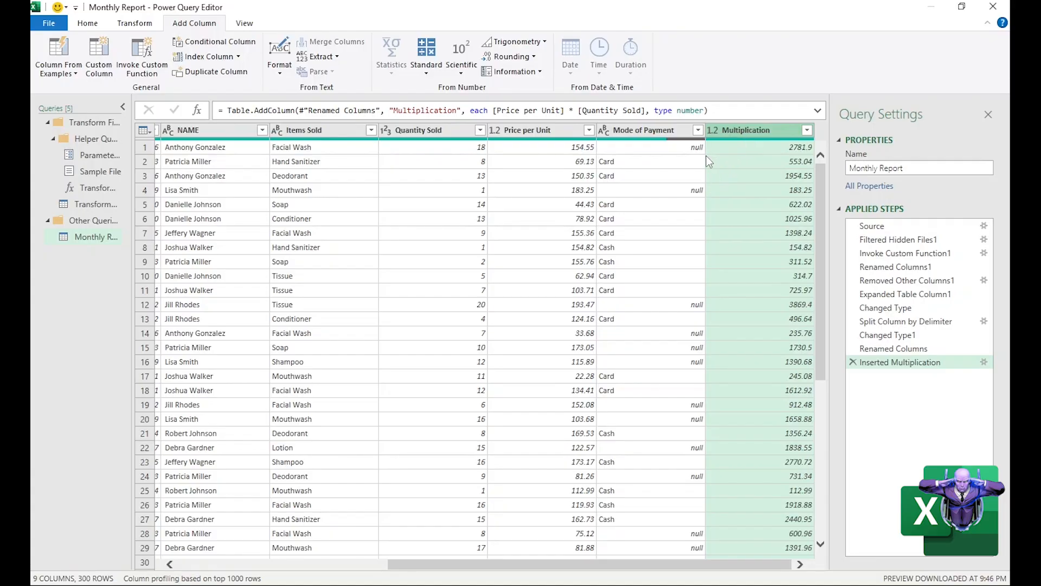
pyautogui.click(449, 147)
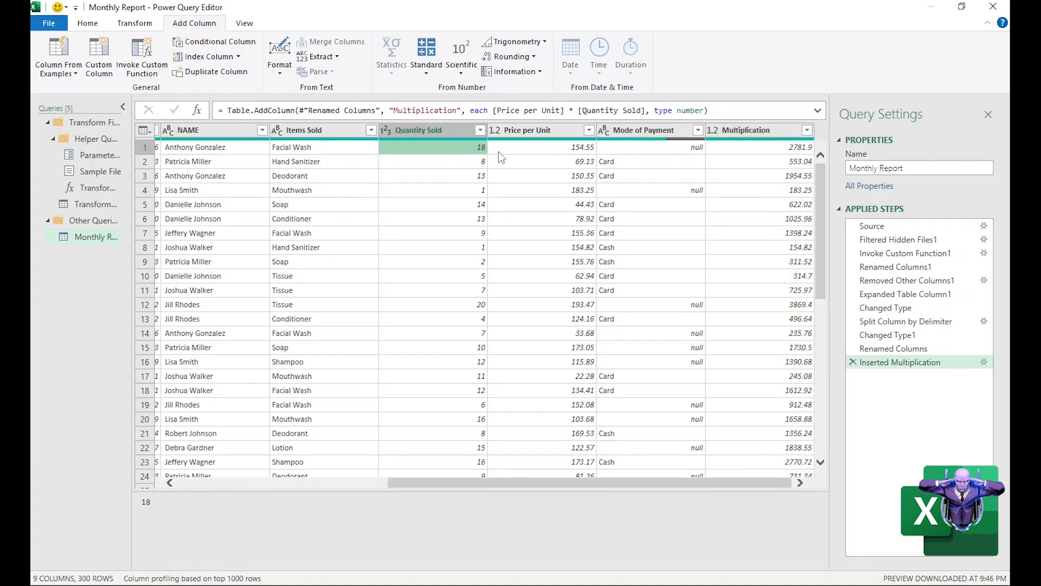
pyautogui.click(527, 144)
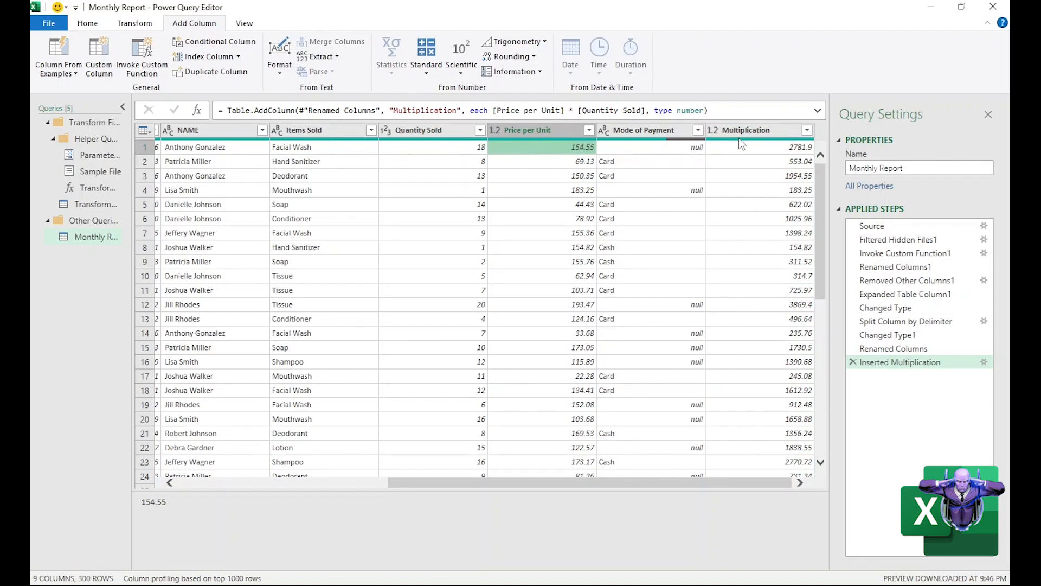
# Step: Move the Multiplication column between Price per Unit and Mode of Payment, and rename it as TOTAL
pyautogui.moveTo(746, 136); pyautogui.dragTo(606, 140)
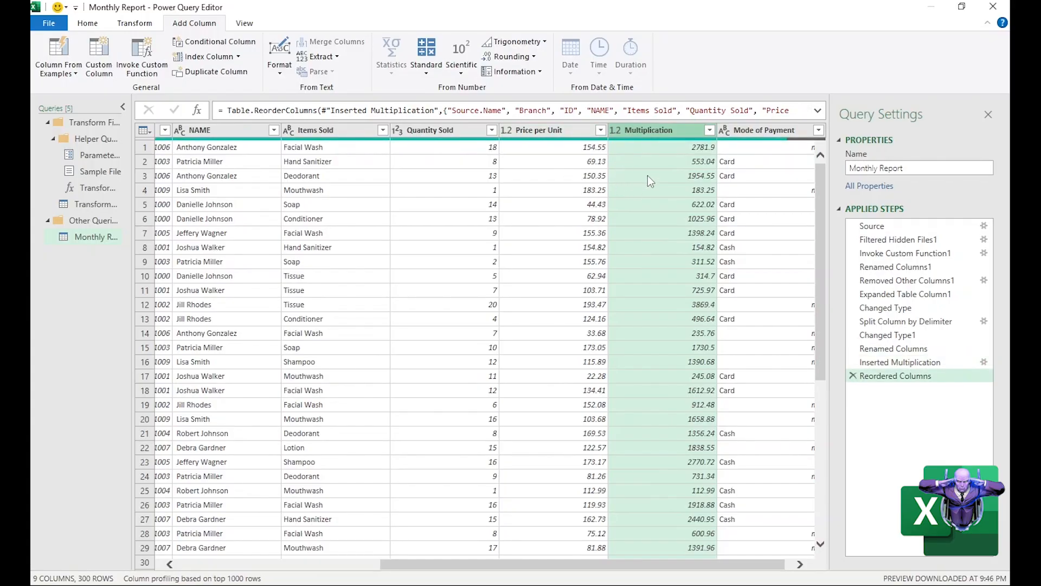
pyautogui.doubleClick(650, 132)
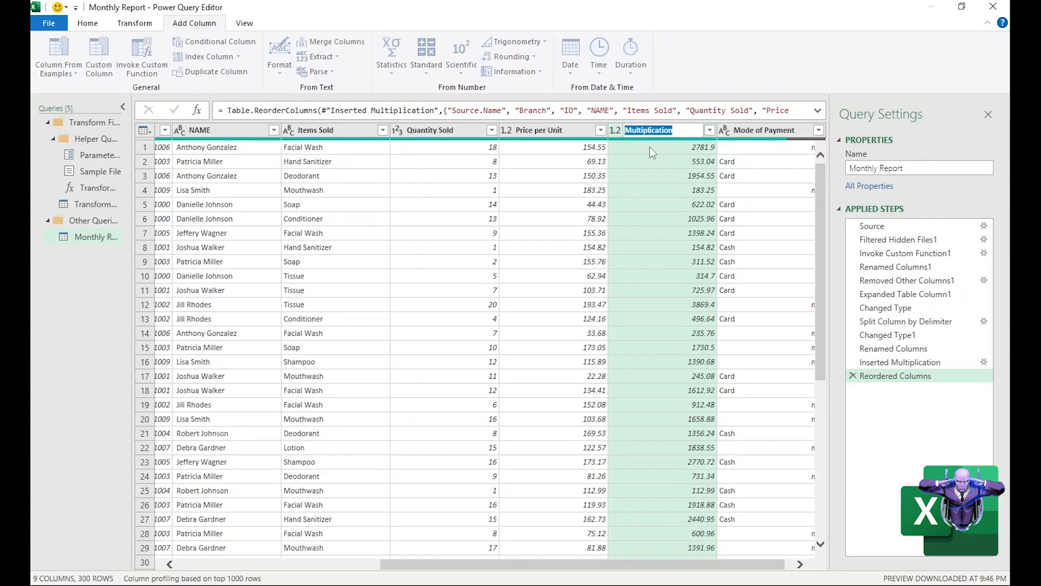
pyautogui.write('TOTAL')
pyautogui.press('Return')
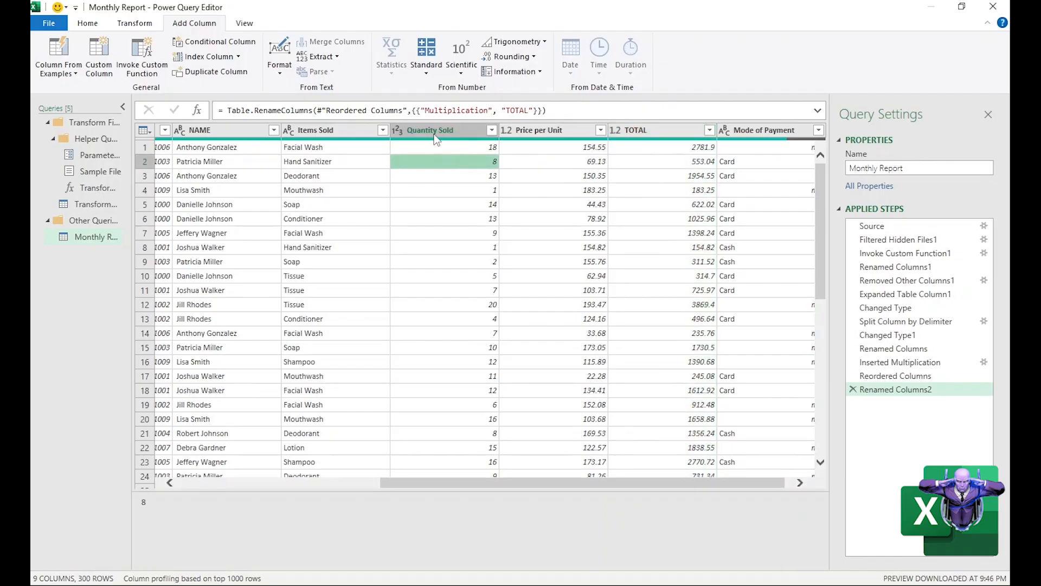
# Step: Rename the Quantity Sold column as QTY and the Price per Unit column as UNIT PRICE
pyautogui.doubleClick(447, 130)
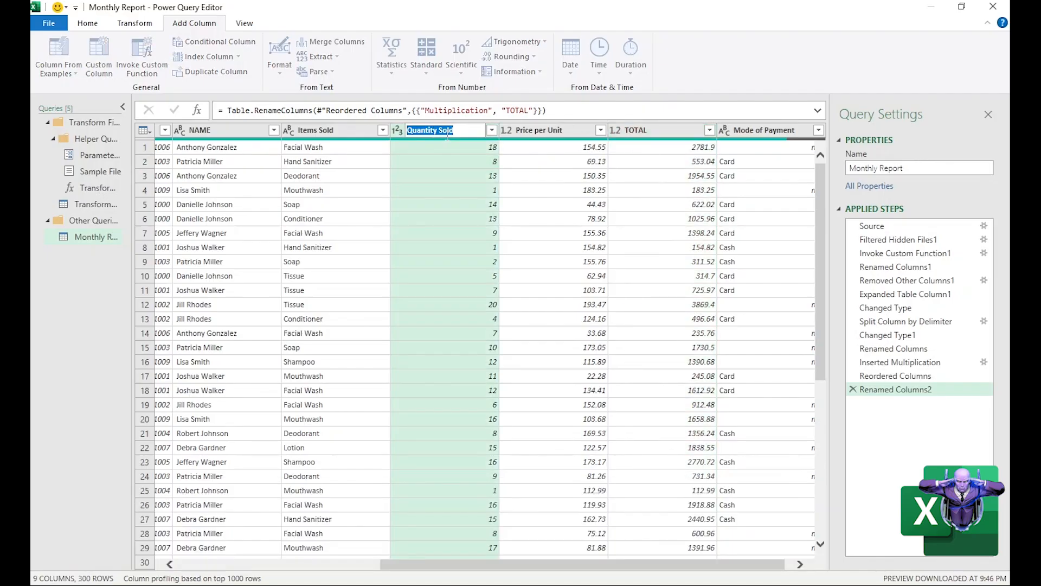
pyautogui.write('QTY')
pyautogui.press('Return')
pyautogui.doubleClick(542, 132)
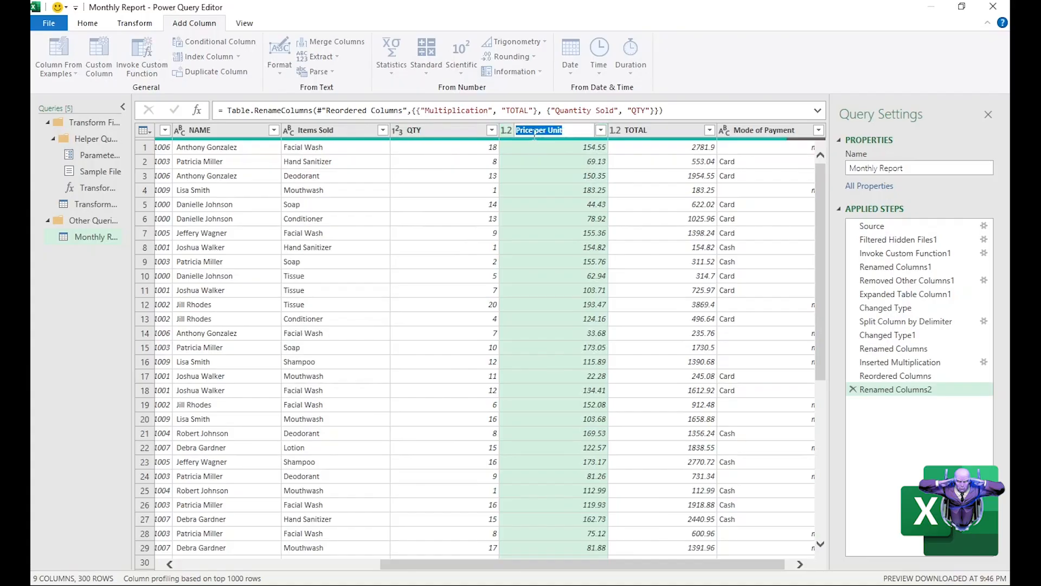
pyautogui.click(533, 130)
pyautogui.press('Escape')
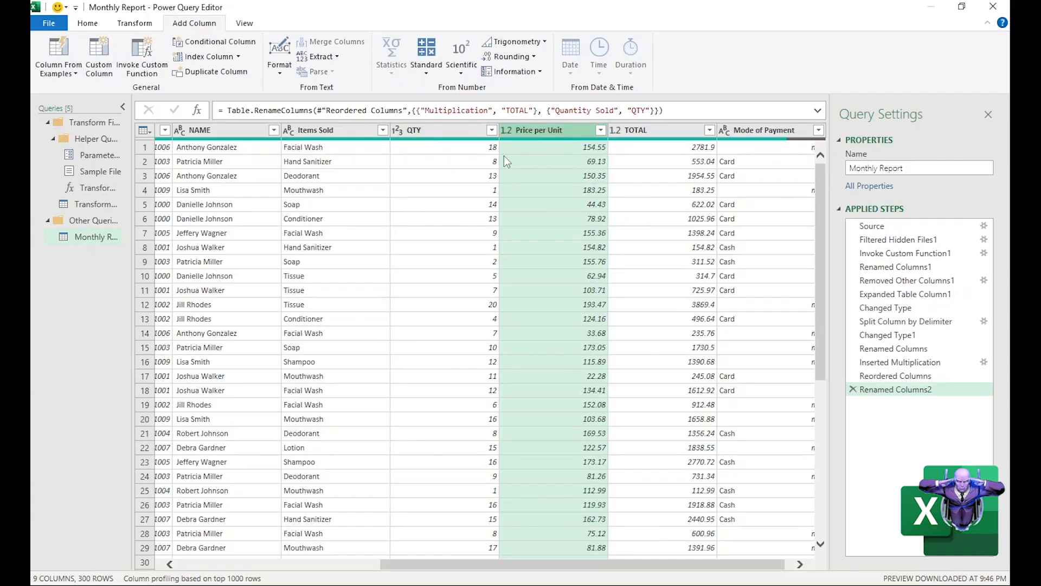
pyautogui.doubleClick(542, 131)
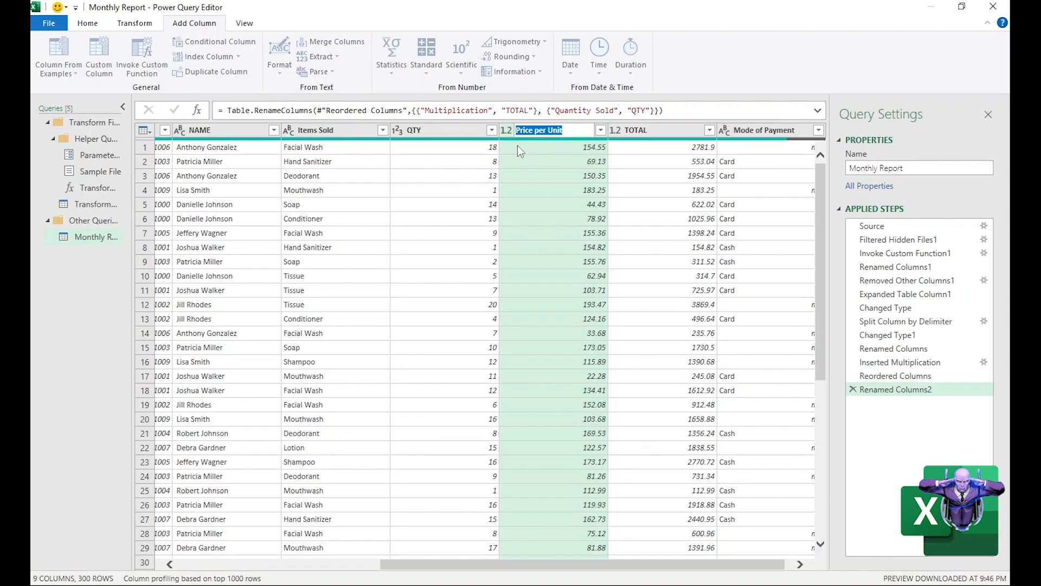
pyautogui.write('UNIT PRICE')
pyautogui.press('Return')
pyautogui.click(542, 233)
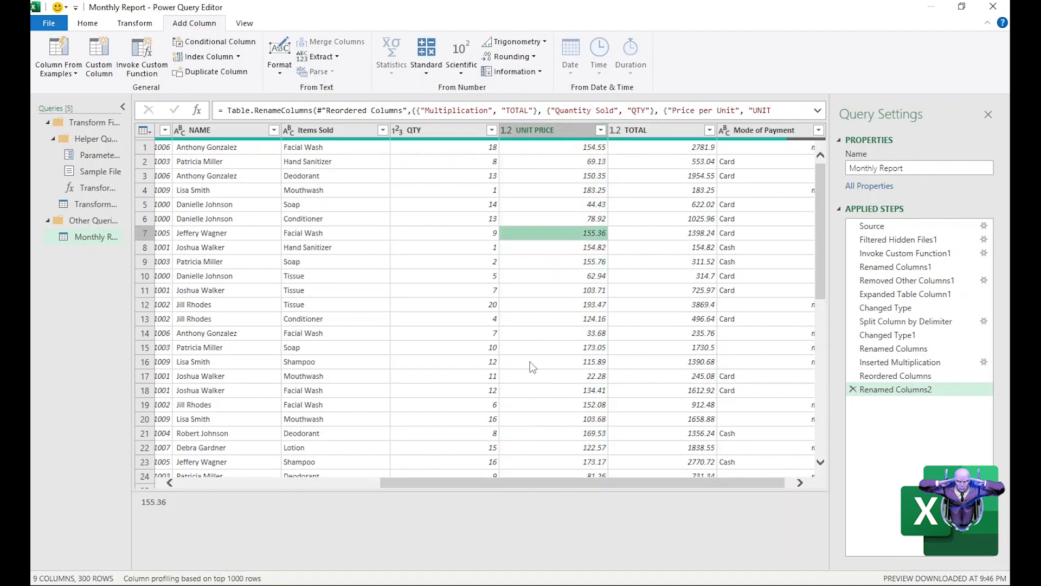
# Step: Replace every null value in the Mode of Payment column with Online
pyautogui.moveTo(623, 481); pyautogui.dragTo(687, 484)
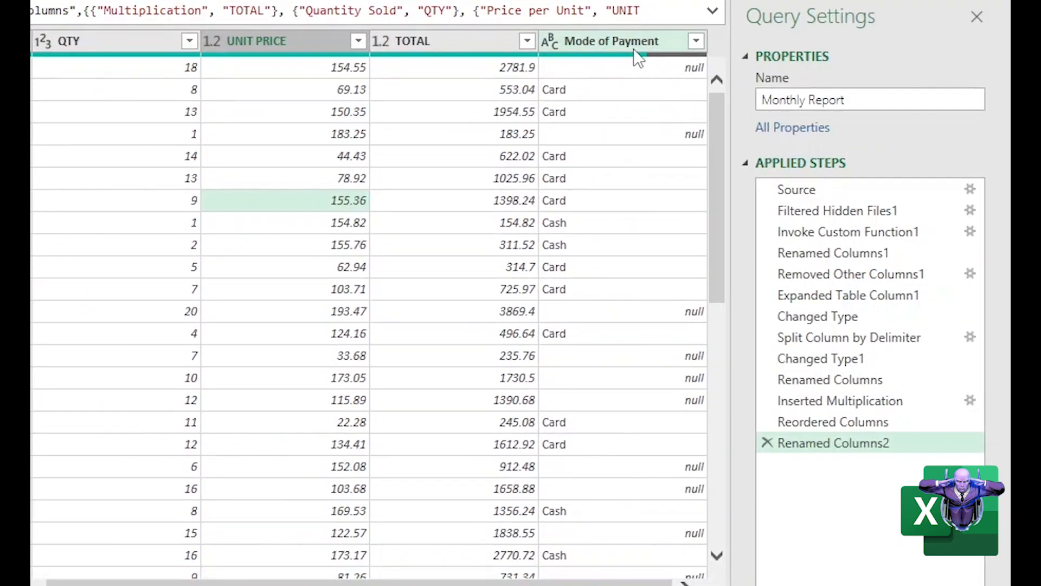
pyautogui.click(760, 126)
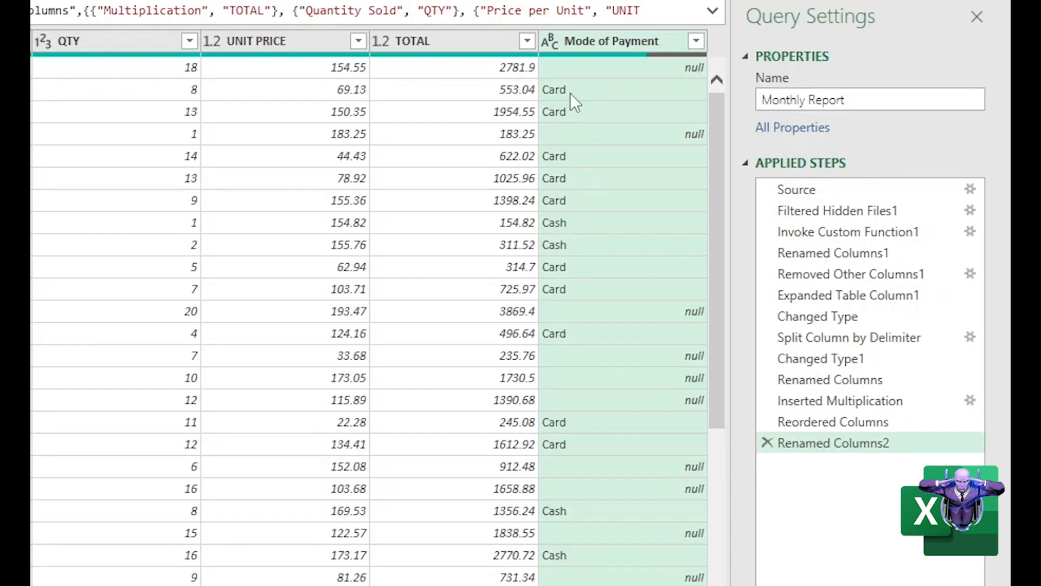
pyautogui.click(596, 44)
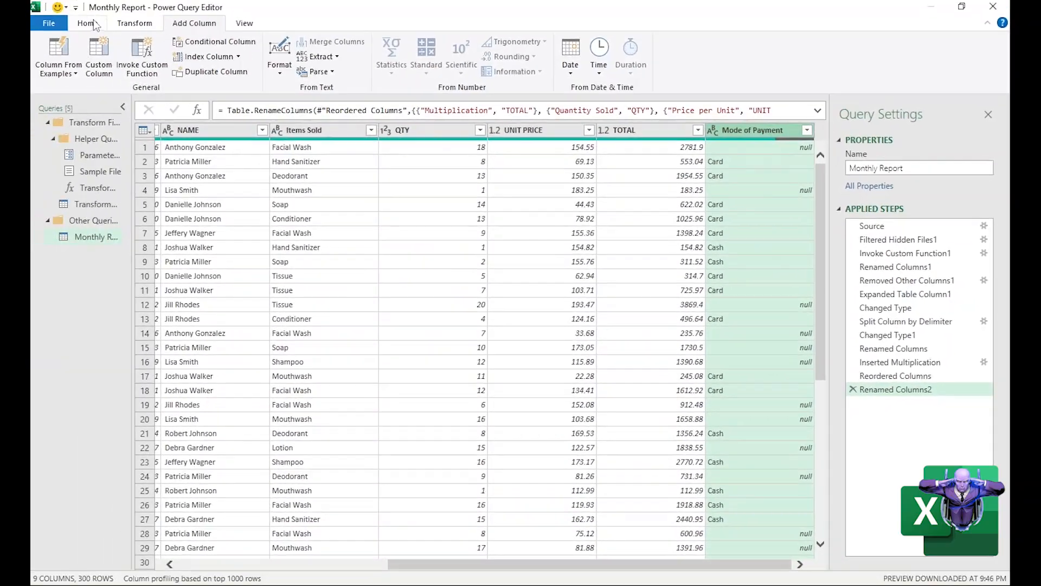
pyautogui.click(87, 23)
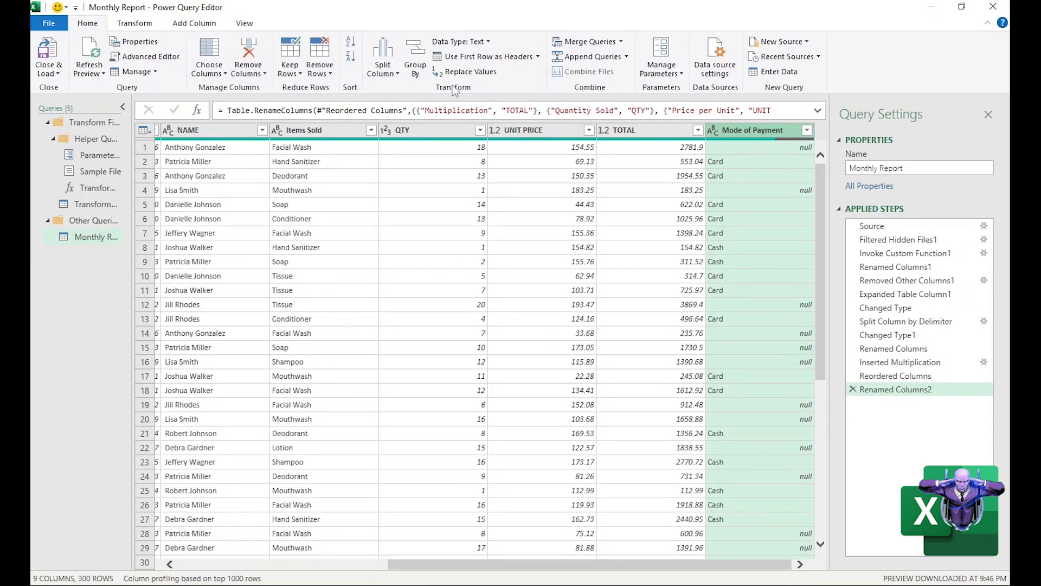
pyautogui.click(467, 72)
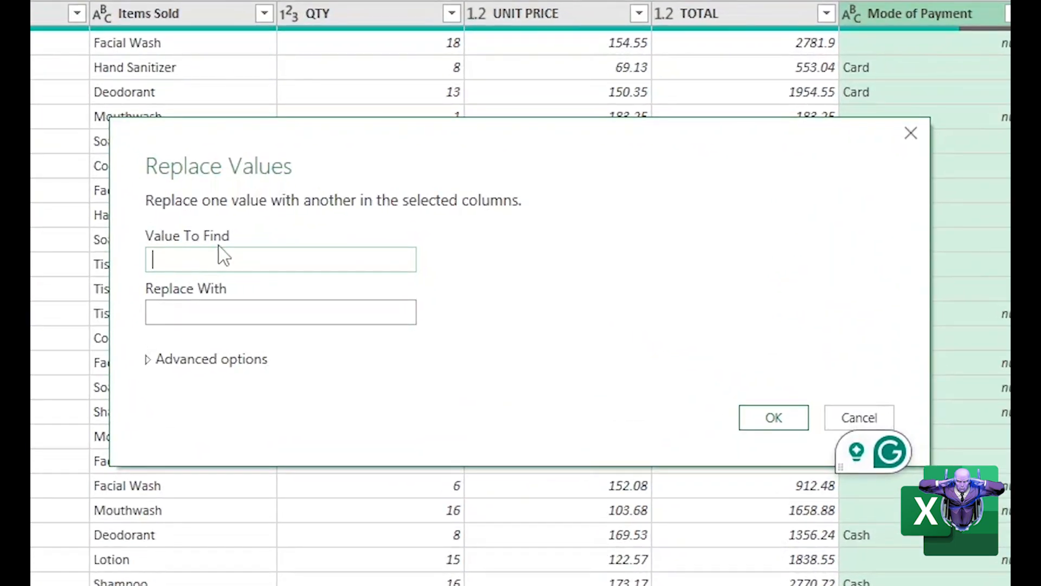
pyautogui.write('null')
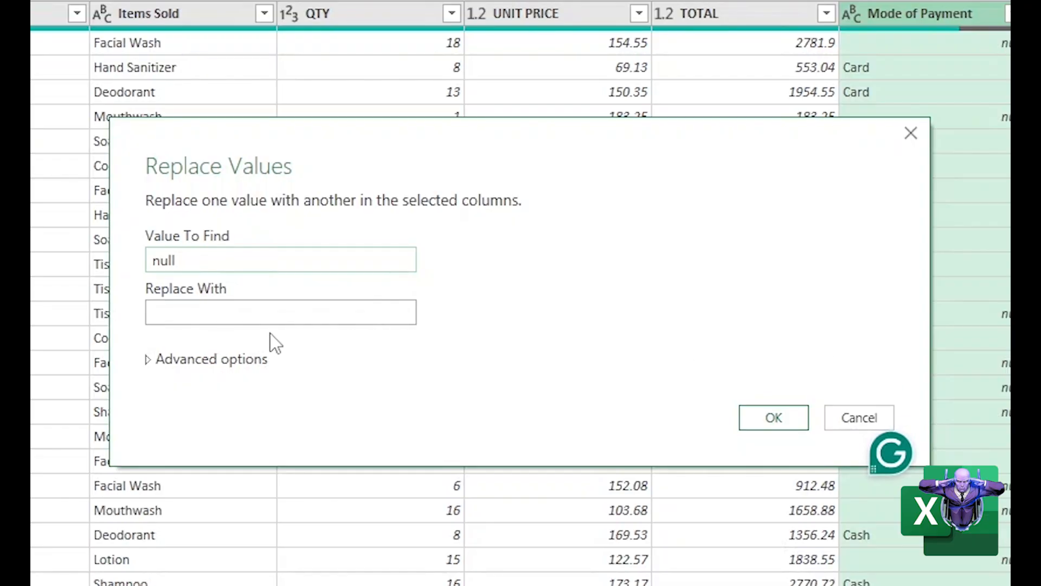
pyautogui.click(237, 312)
pyautogui.write('Online')
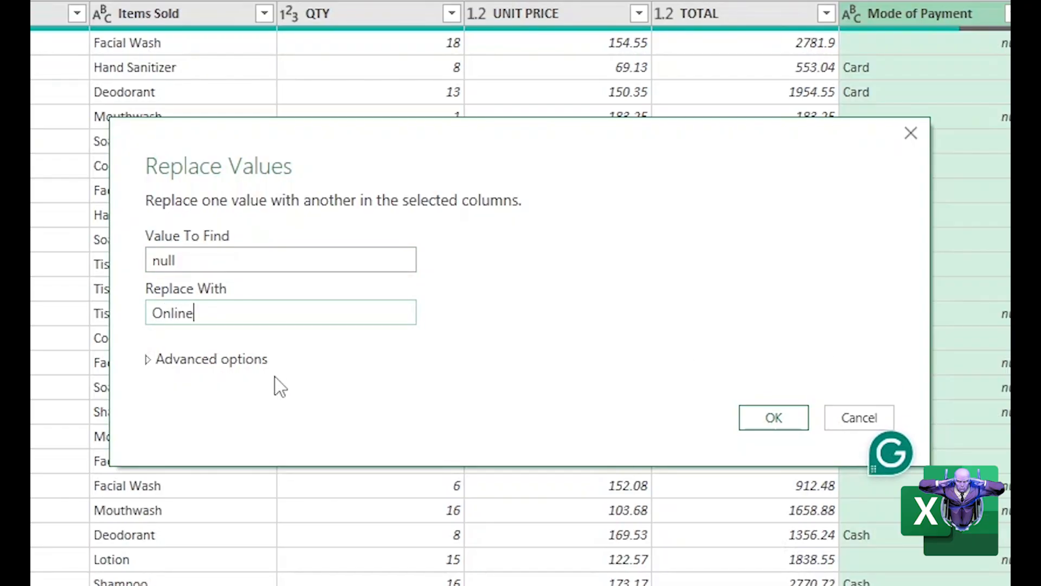
pyautogui.click(194, 255)
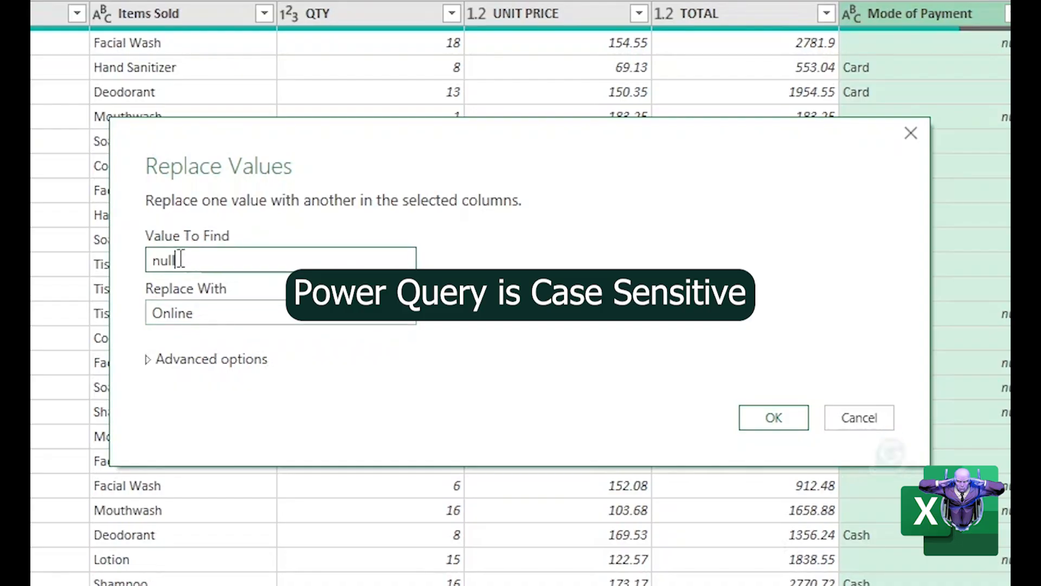
pyautogui.moveTo(194, 256); pyautogui.dragTo(151, 261)
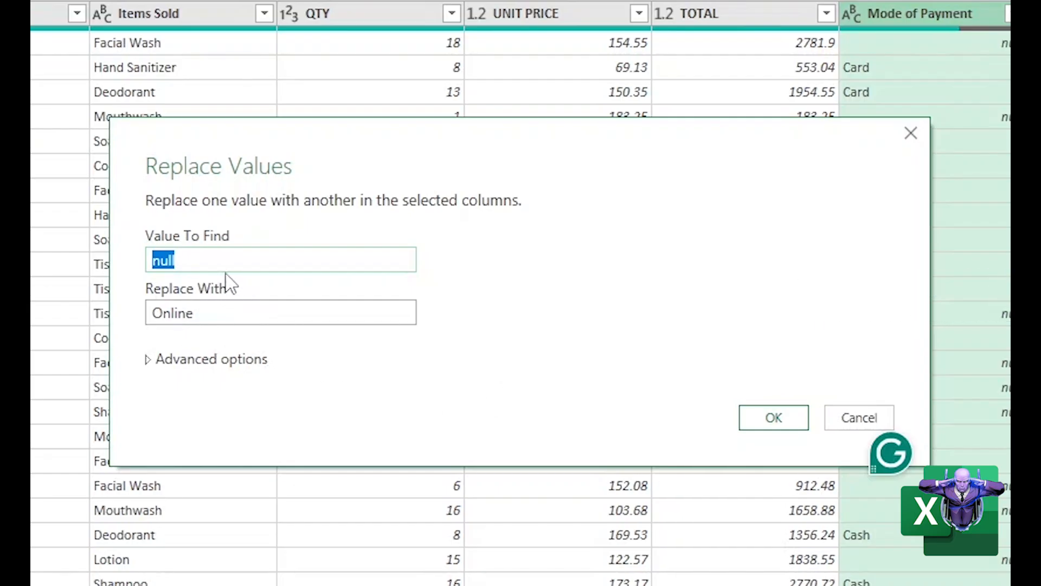
pyautogui.click(202, 259)
pyautogui.click(213, 311)
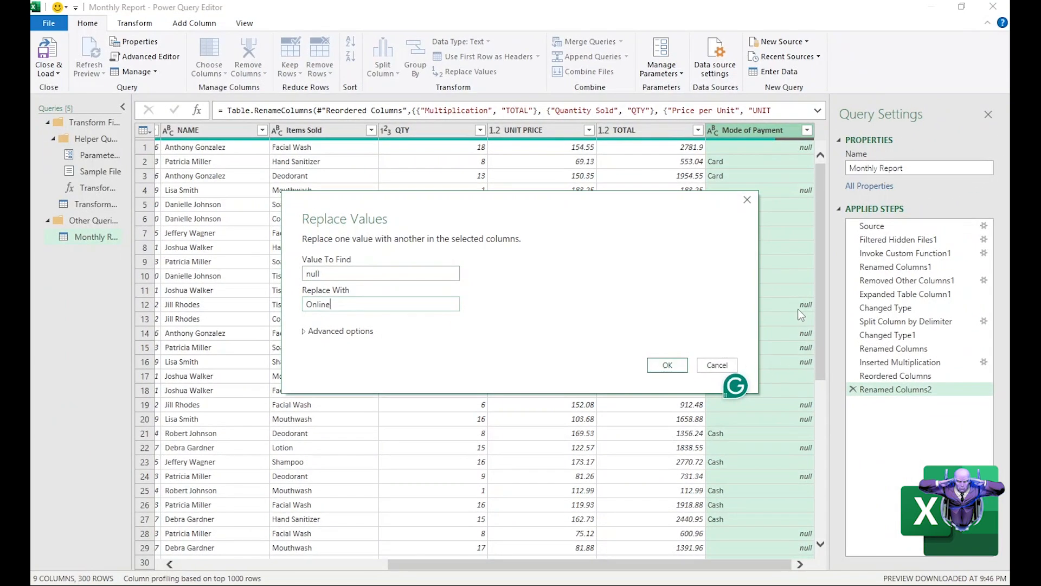
pyautogui.click(668, 364)
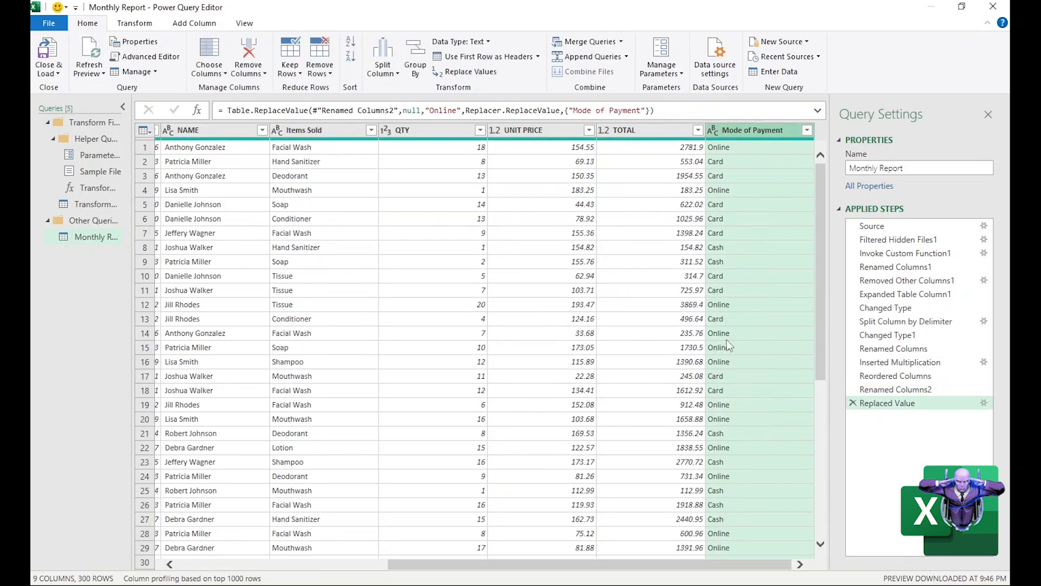
# Step: Split the Source.Name column by a custom underscore delimiter at each occurrence
pyautogui.moveTo(817, 320); pyautogui.dragTo(808, 302)
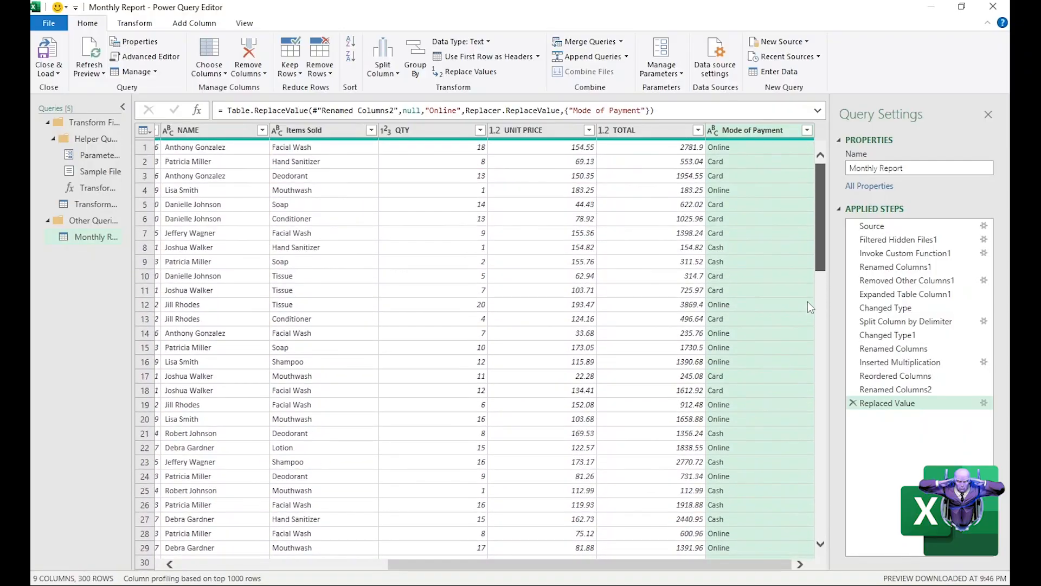
pyautogui.moveTo(642, 564); pyautogui.dragTo(342, 534)
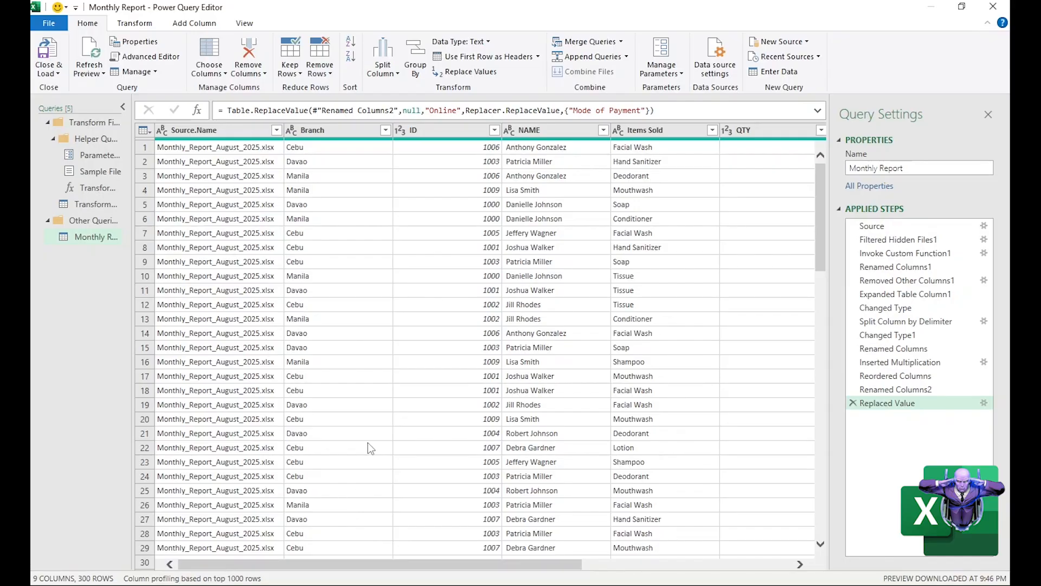
pyautogui.click(220, 133)
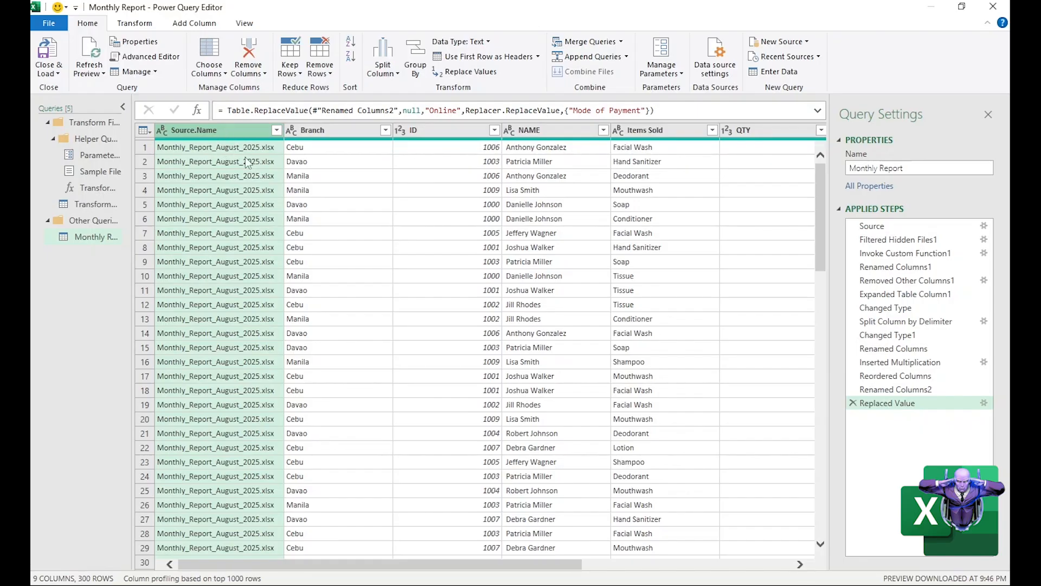
pyautogui.click(307, 133)
pyautogui.click(229, 135)
pyautogui.click(383, 74)
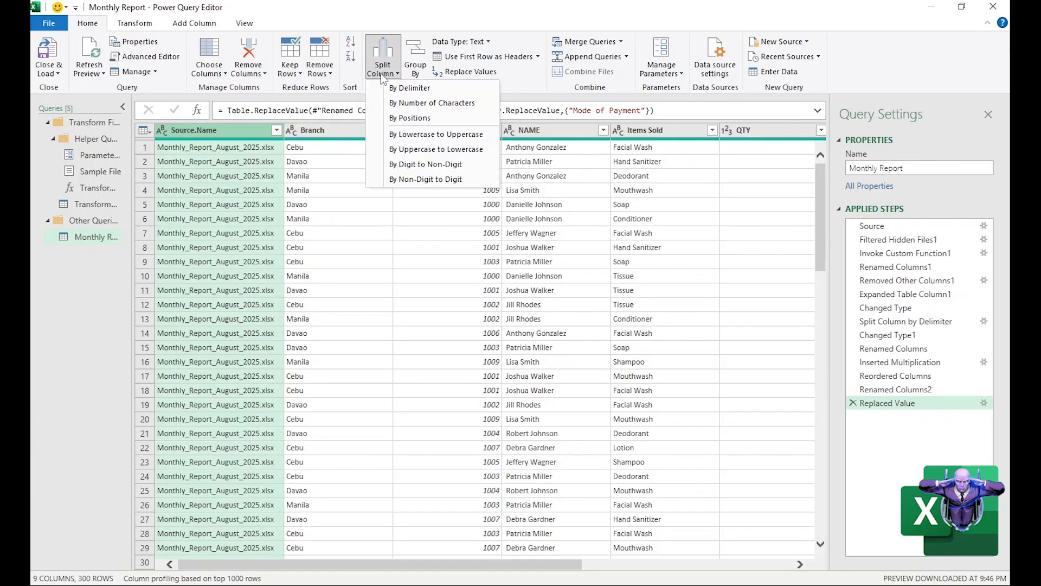
pyautogui.click(399, 90)
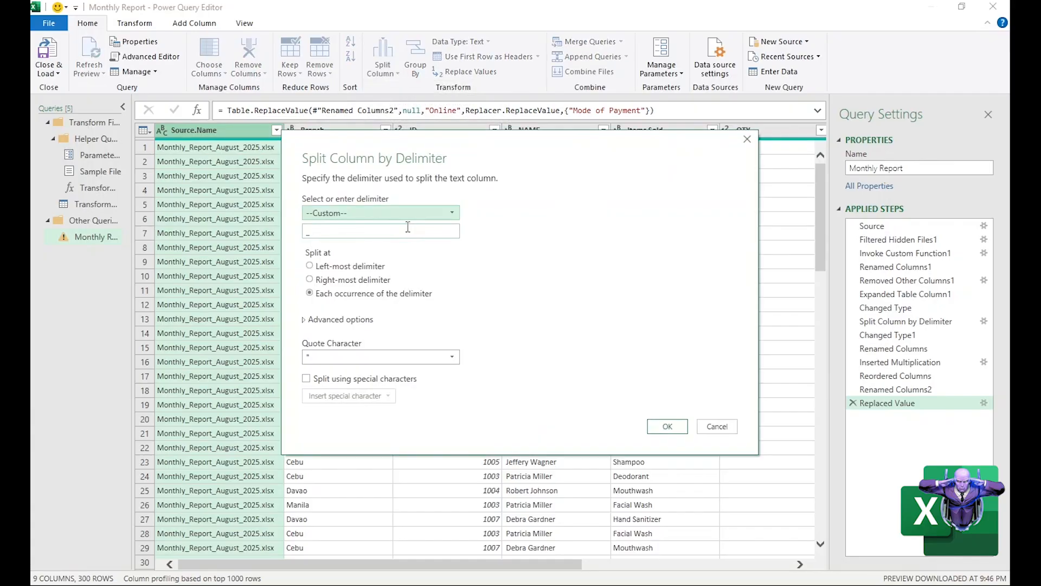
pyautogui.doubleClick(323, 231)
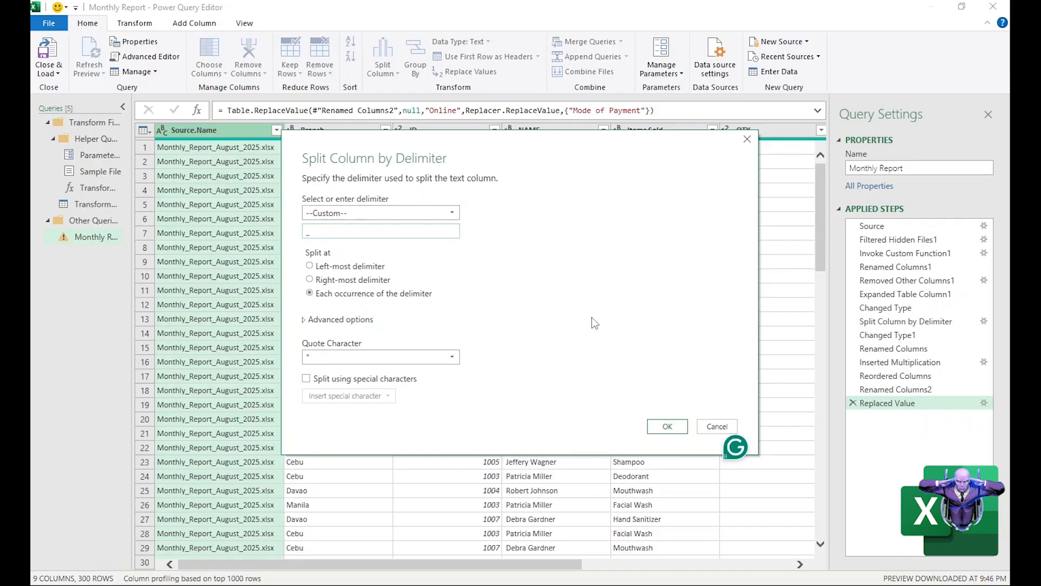
pyautogui.click(659, 424)
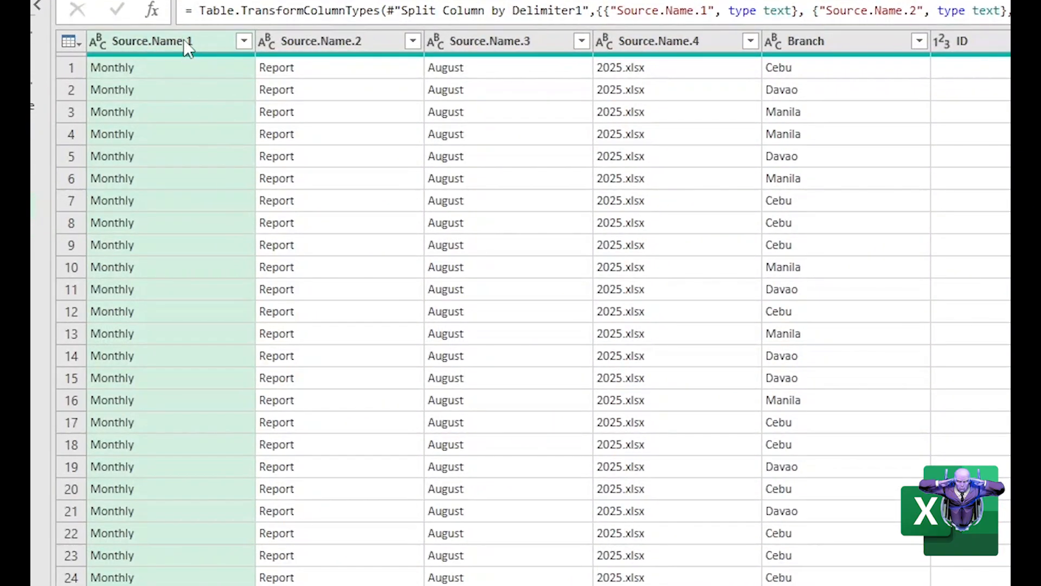
# Step: Remove the Source.Name.1 and Source.Name.2 columns containing Monthly and Report
pyautogui.click(332, 44)
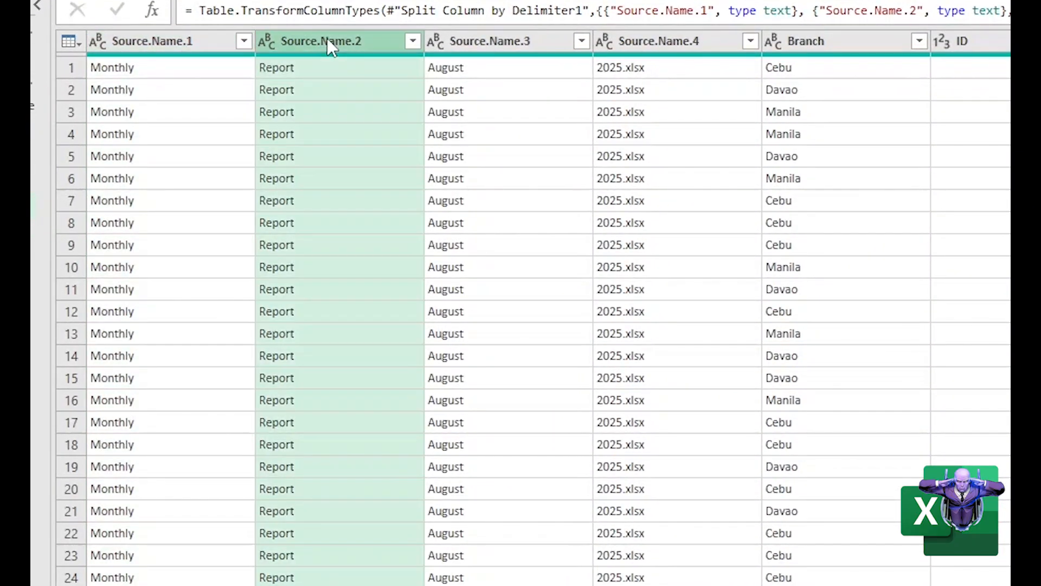
pyautogui.click(465, 45)
pyautogui.click(638, 45)
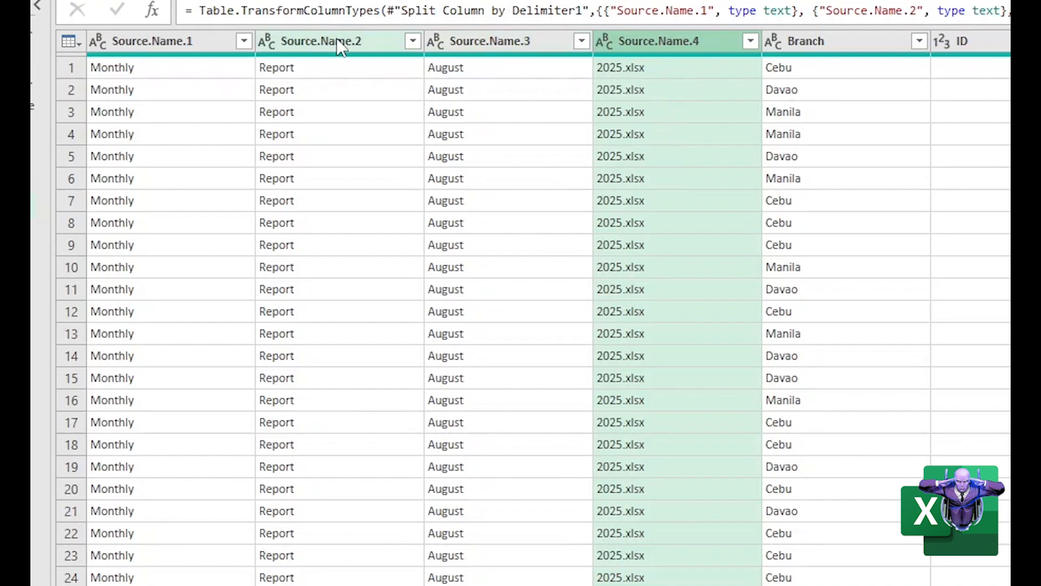
pyautogui.click(296, 46)
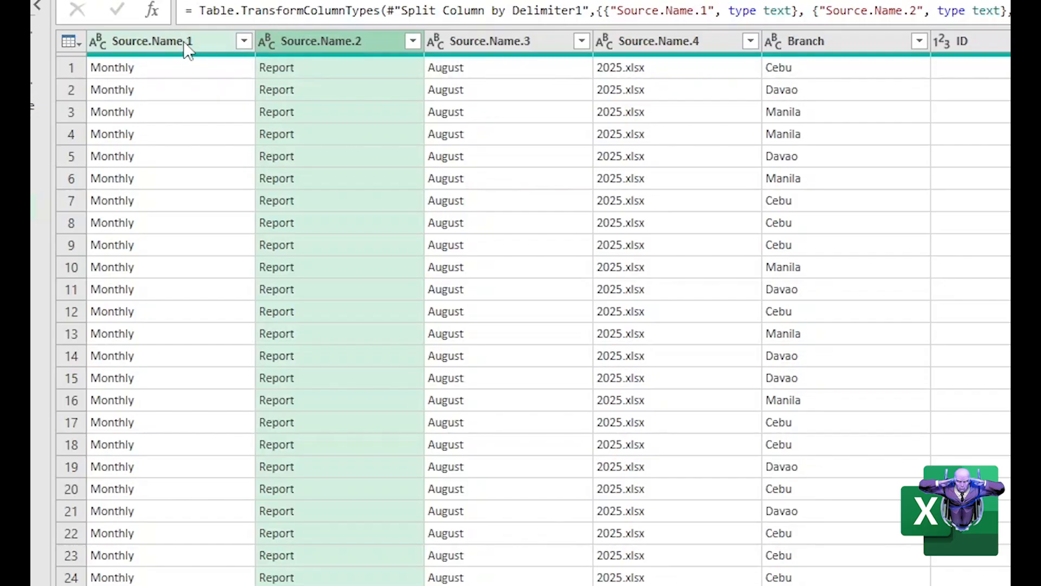
pyautogui.keyDown('ctrl'); pyautogui.click(187, 44); pyautogui.keyUp('ctrl')
pyautogui.rightClick(302, 47)
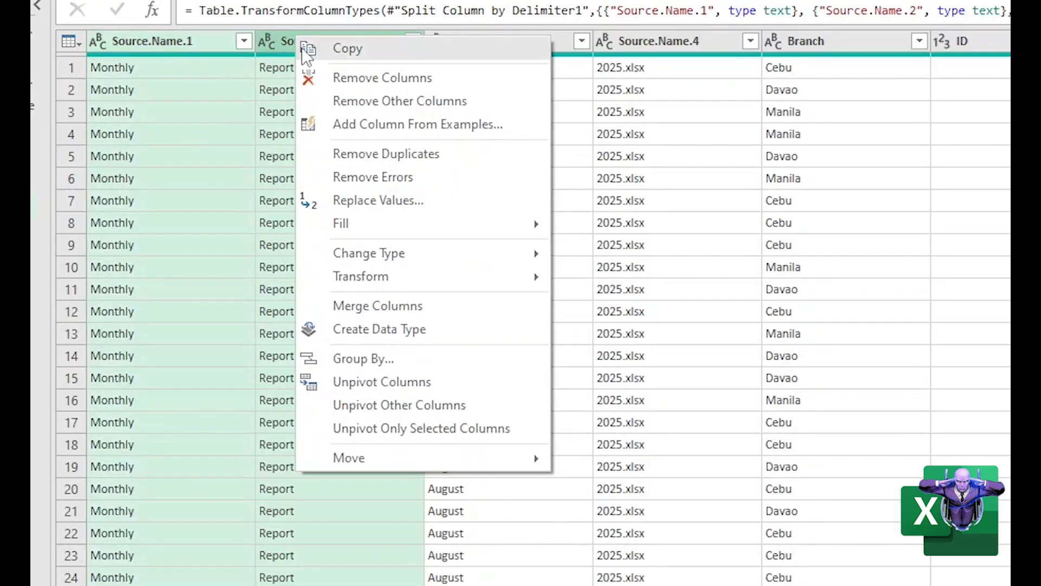
pyautogui.click(379, 77)
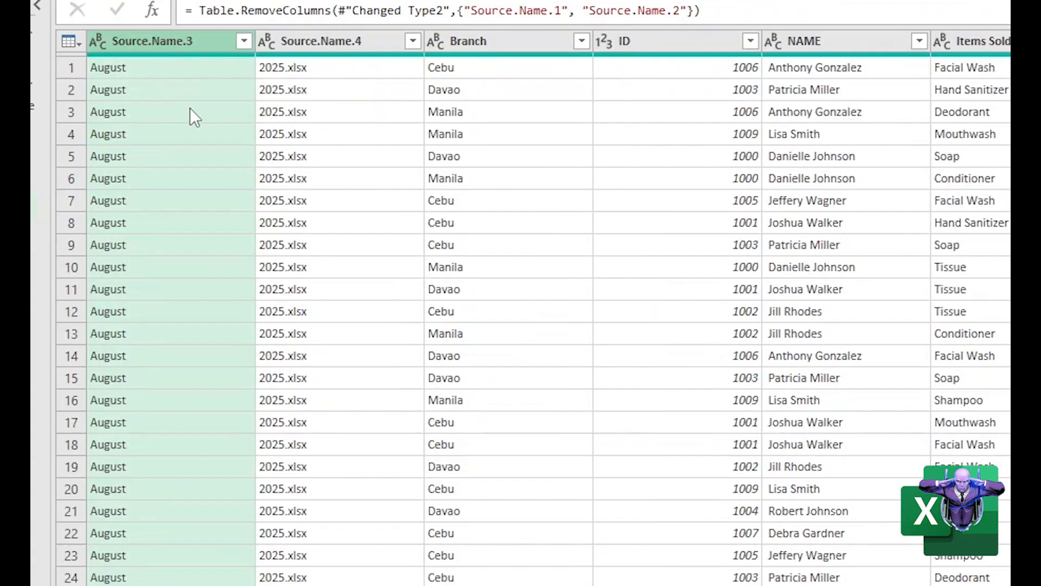
# Step: Split the Source.Name.4 column by number of characters, using 4 characters repeatedly, to separate the year from the file extension
pyautogui.click(290, 136)
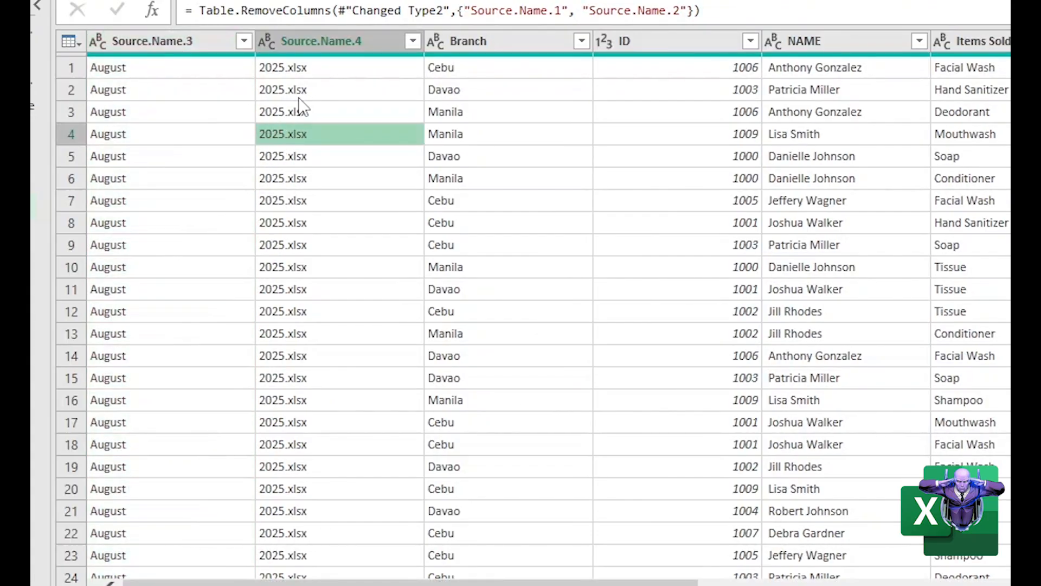
pyautogui.click(314, 41)
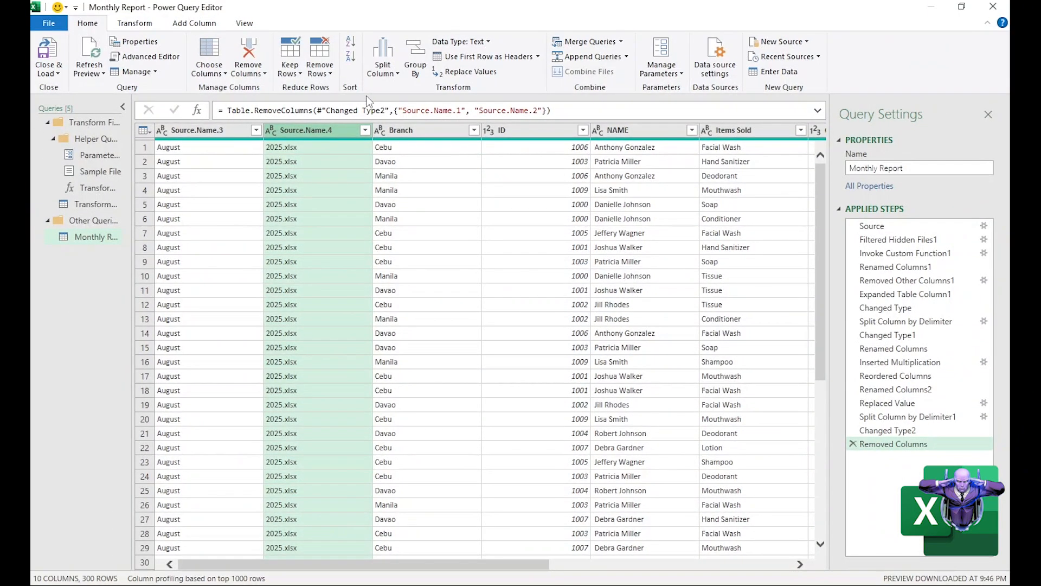
pyautogui.click(382, 70)
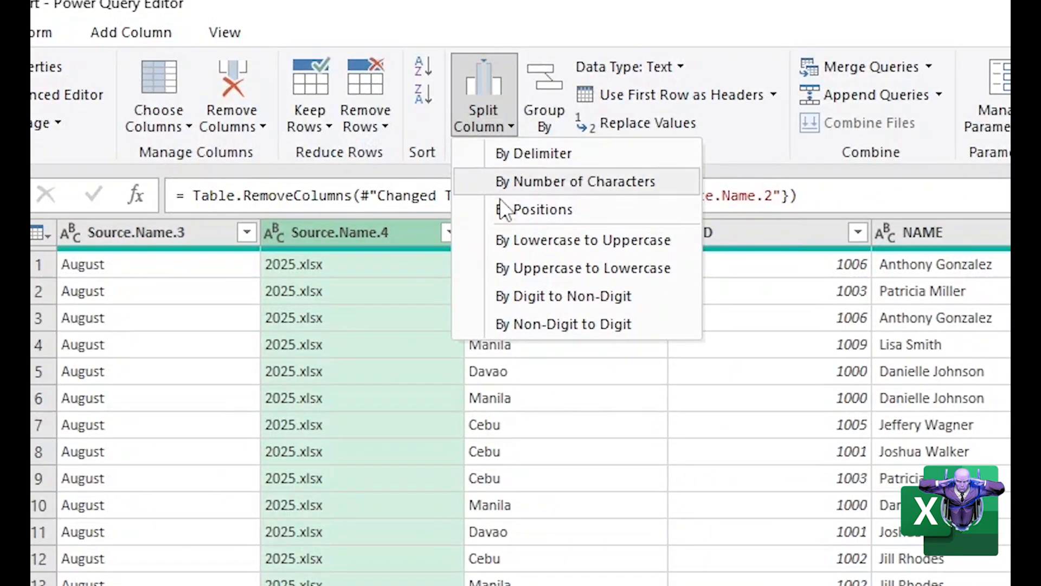
pyautogui.click(535, 184)
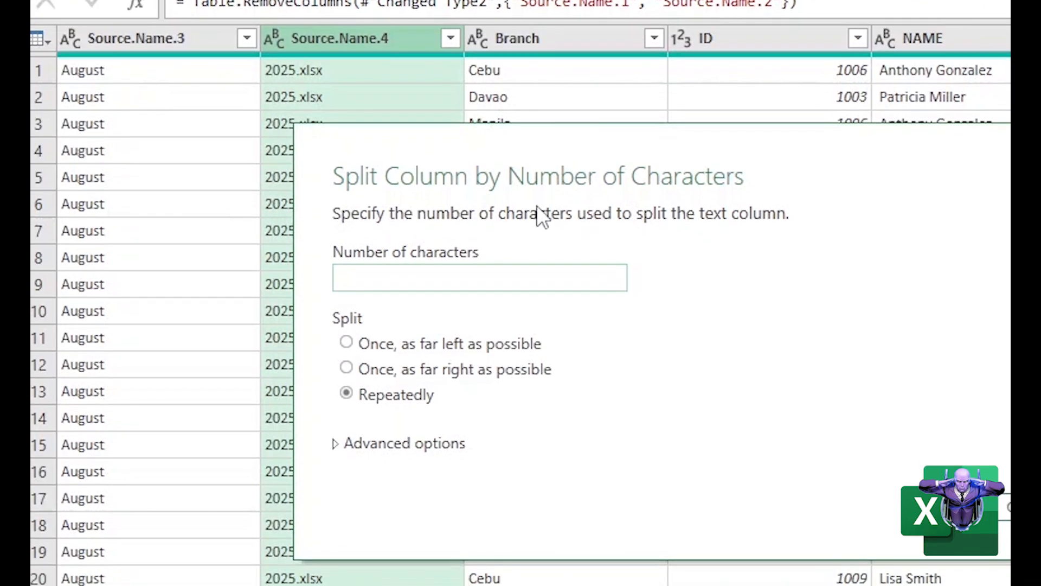
pyautogui.moveTo(519, 145); pyautogui.dragTo(614, 69)
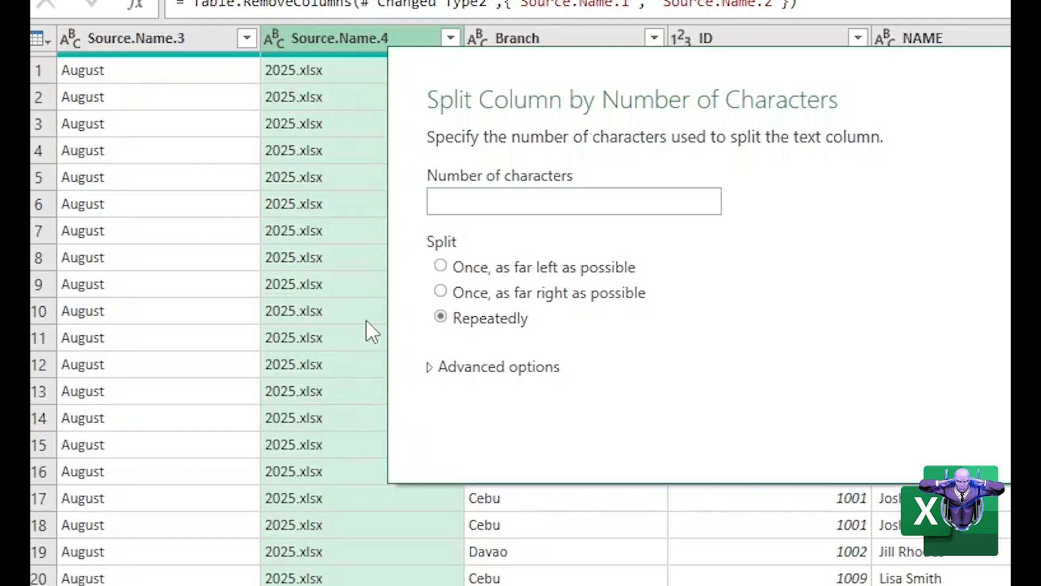
pyautogui.click(453, 204)
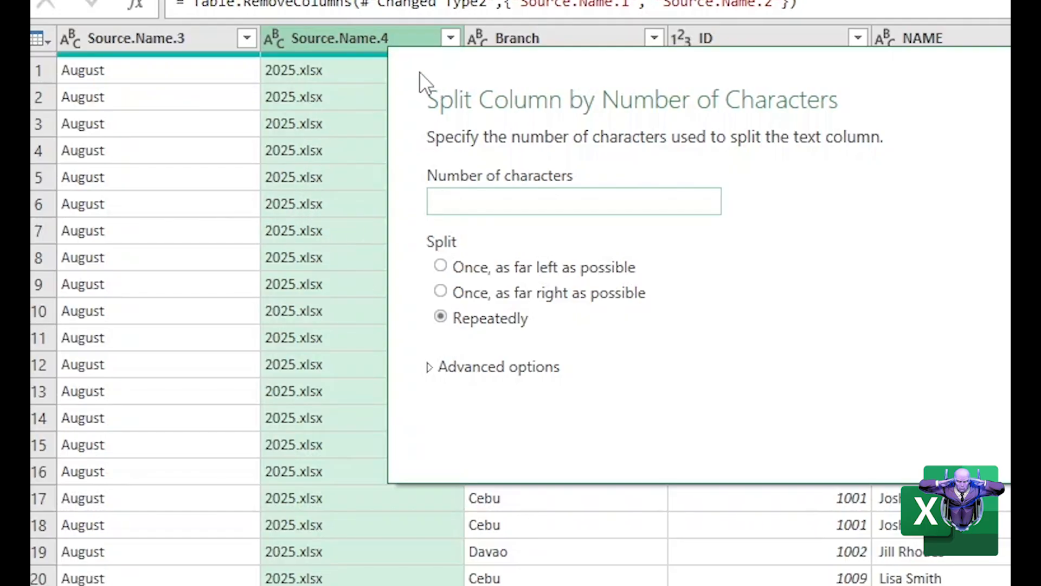
pyautogui.write('4')
pyautogui.click(440, 266)
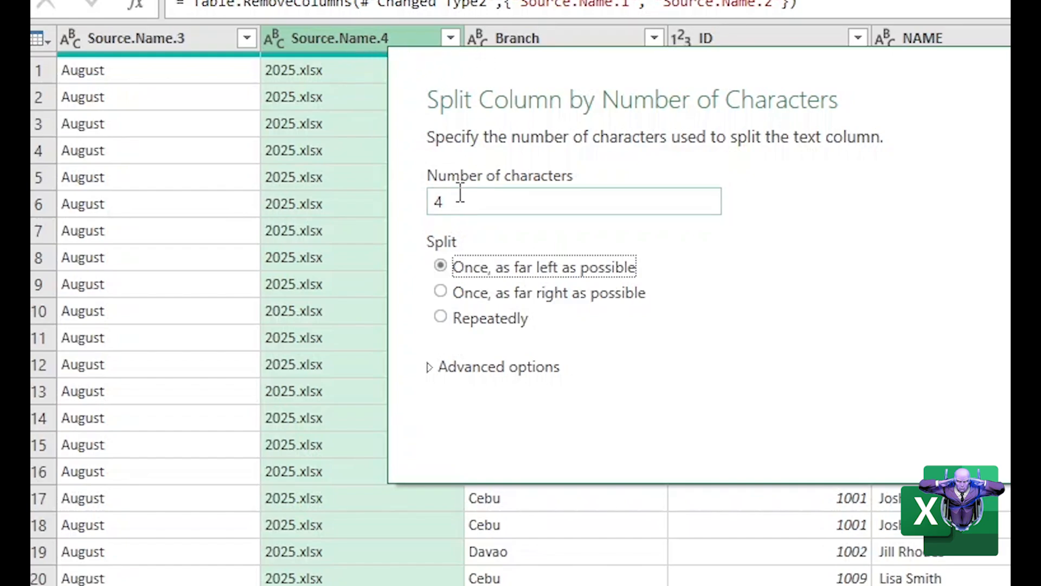
pyautogui.click(474, 317)
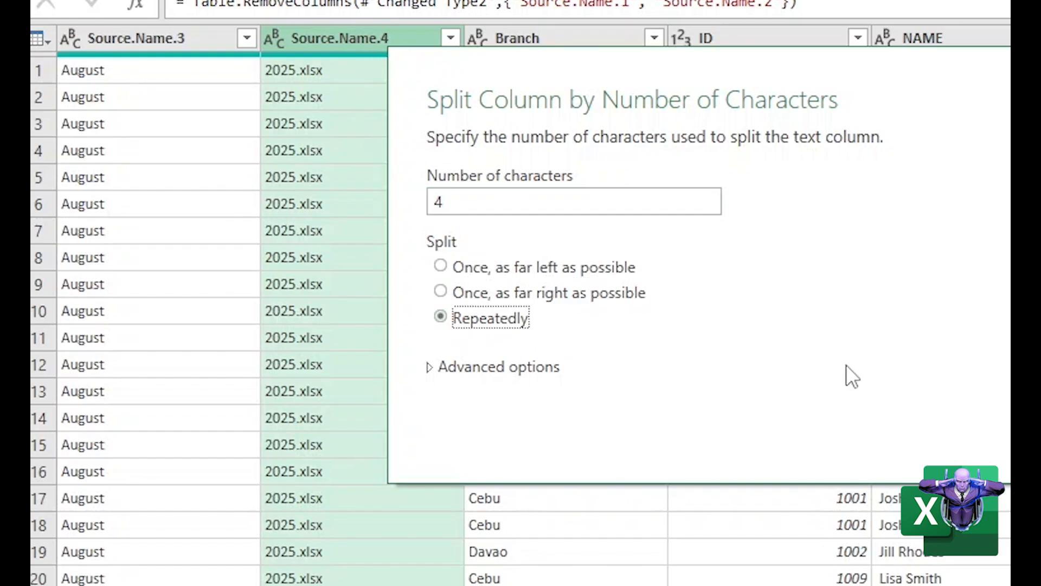
pyautogui.click(1030, 453)
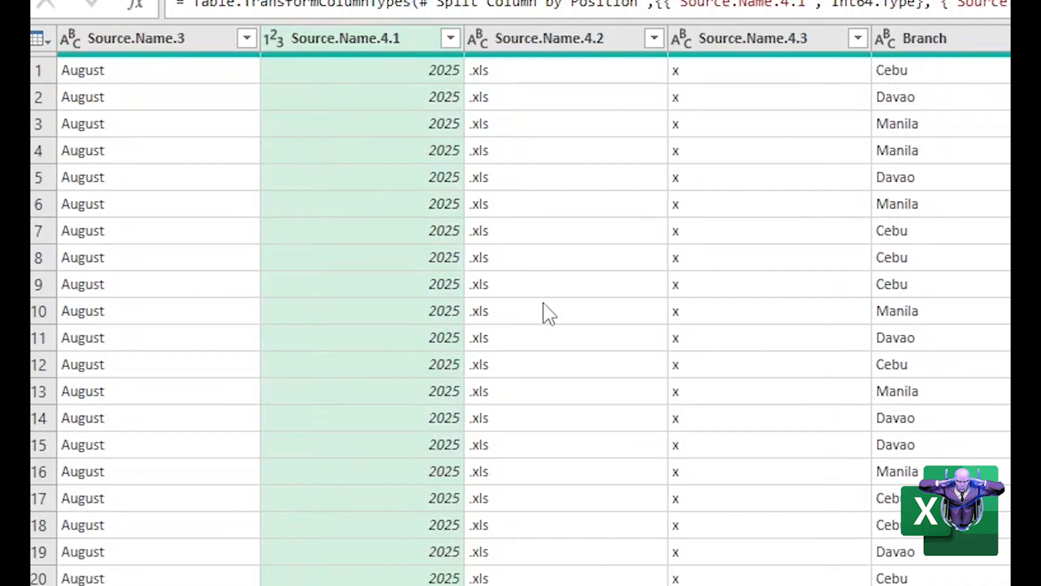
pyautogui.keyDown('ctrl'); pyautogui.click(555, 37); pyautogui.keyUp('ctrl')
pyautogui.keyDown('ctrl'); pyautogui.click(683, 40); pyautogui.keyUp('ctrl')
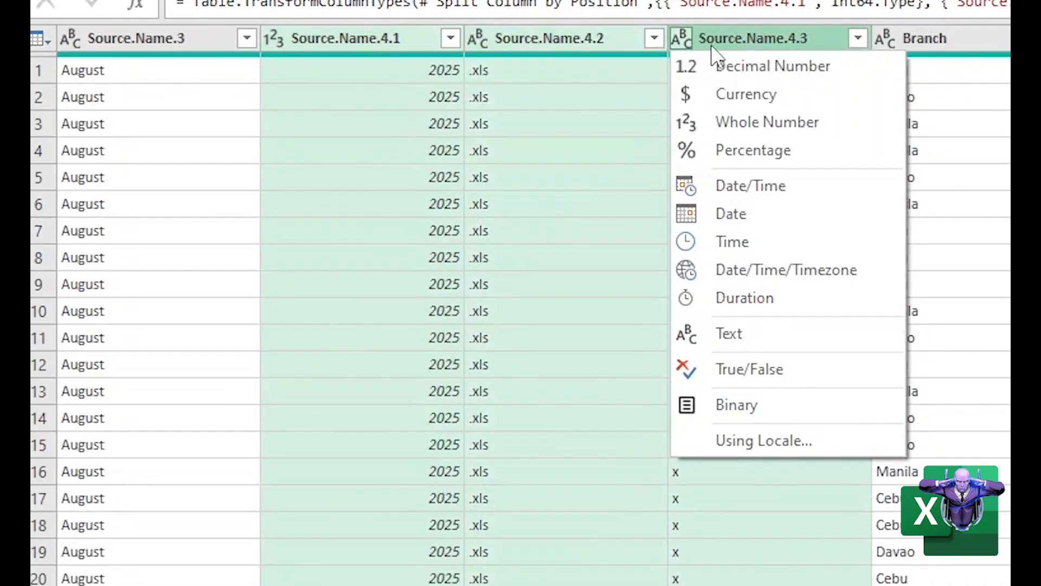
pyautogui.click(535, 73)
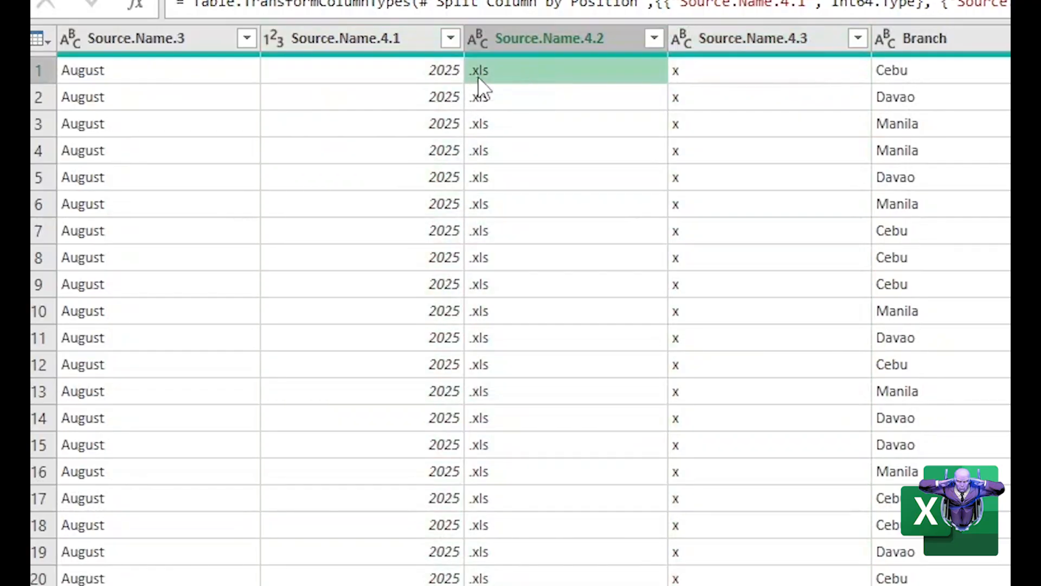
pyautogui.click(707, 74)
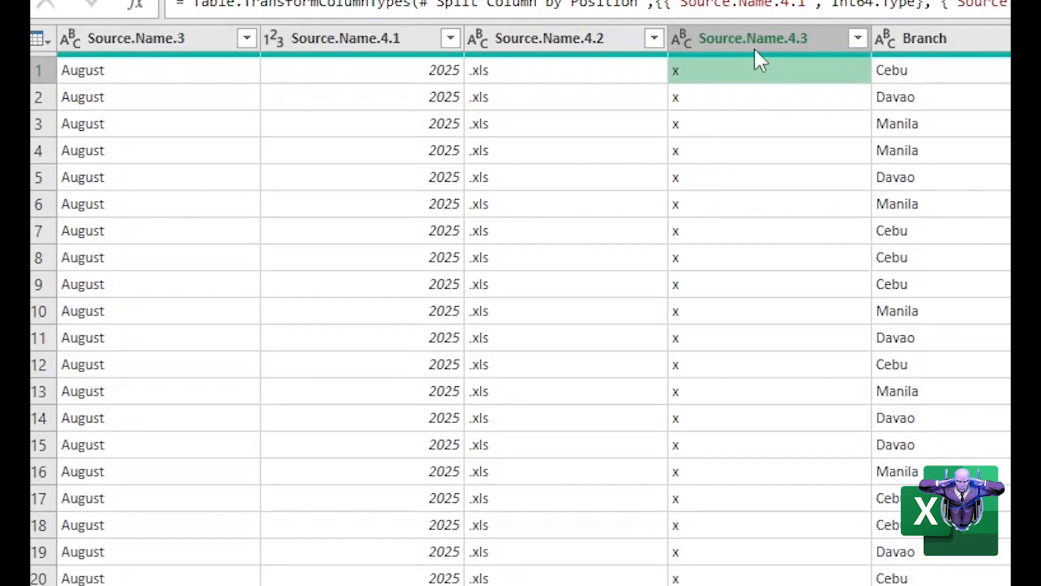
# Step: Delete the Changed Type3 and Split Column by Position steps from the query's applied steps
pyautogui.moveTo(428, 58)
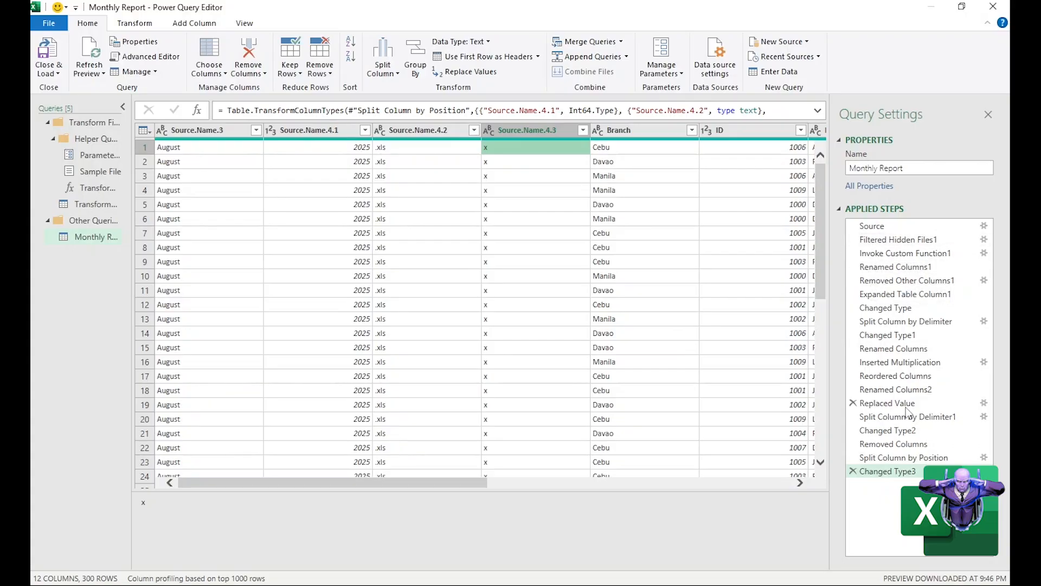
pyautogui.click(853, 471)
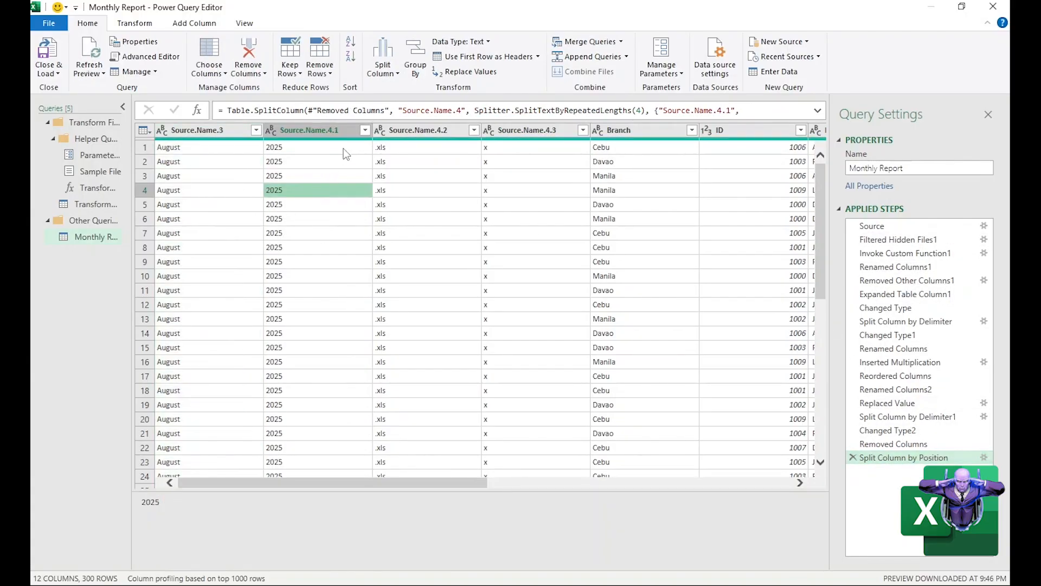
pyautogui.click(852, 457)
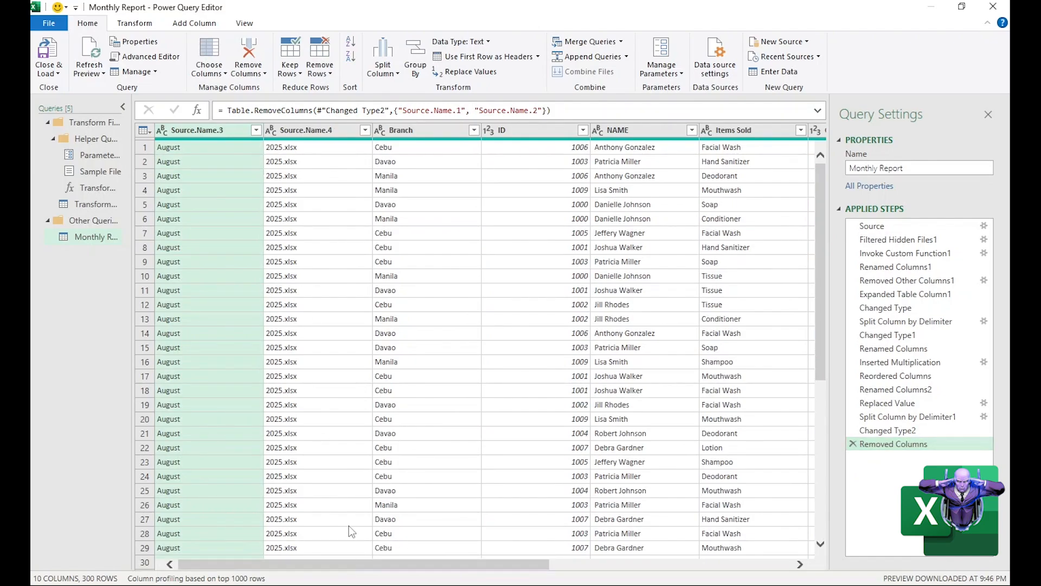
# Step: Split the Source.Name.4 column by number of characters, using 4 characters once, as far left as possible
pyautogui.click(297, 233)
pyautogui.keyDown('ctrl'); pyautogui.click(316, 131); pyautogui.keyUp('ctrl')
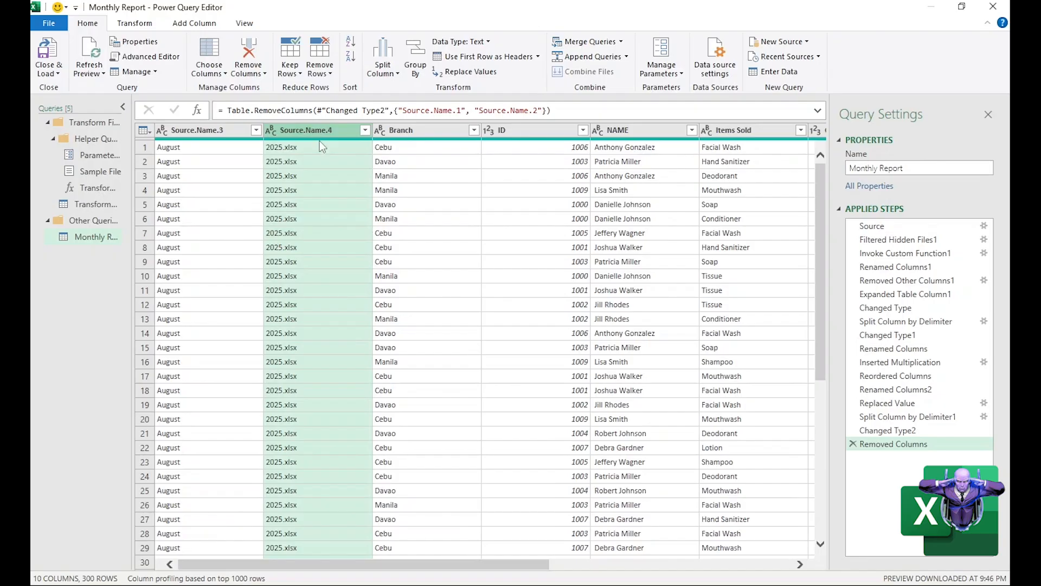
pyautogui.click(386, 77)
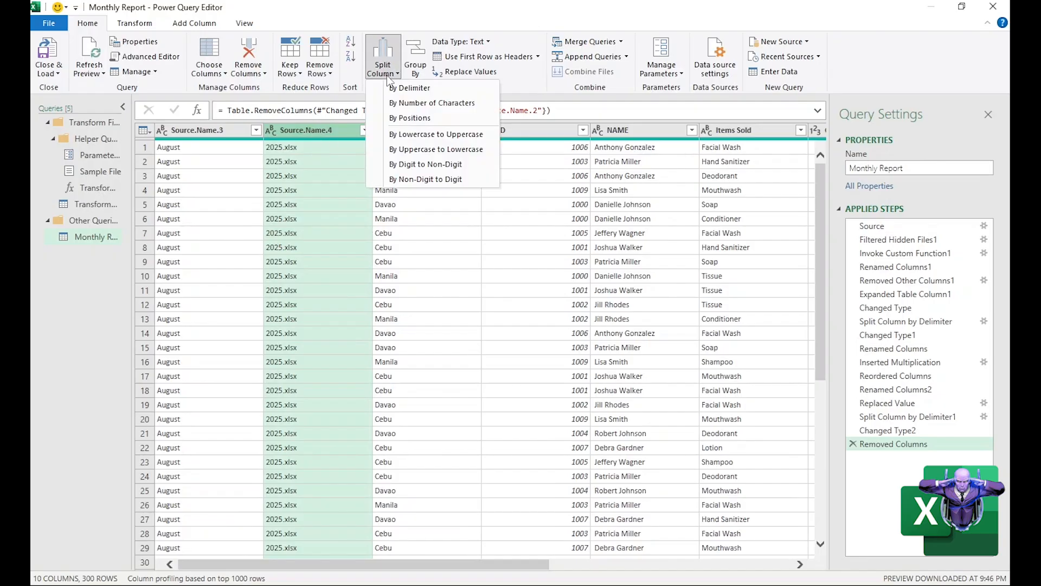
pyautogui.click(418, 103)
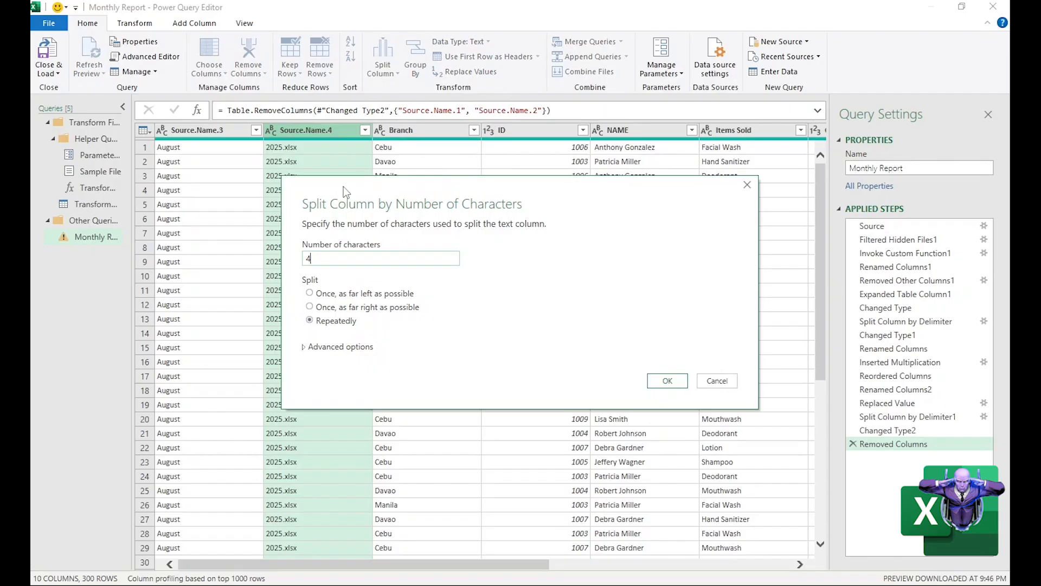
pyautogui.moveTo(343, 190); pyautogui.dragTo(408, 174)
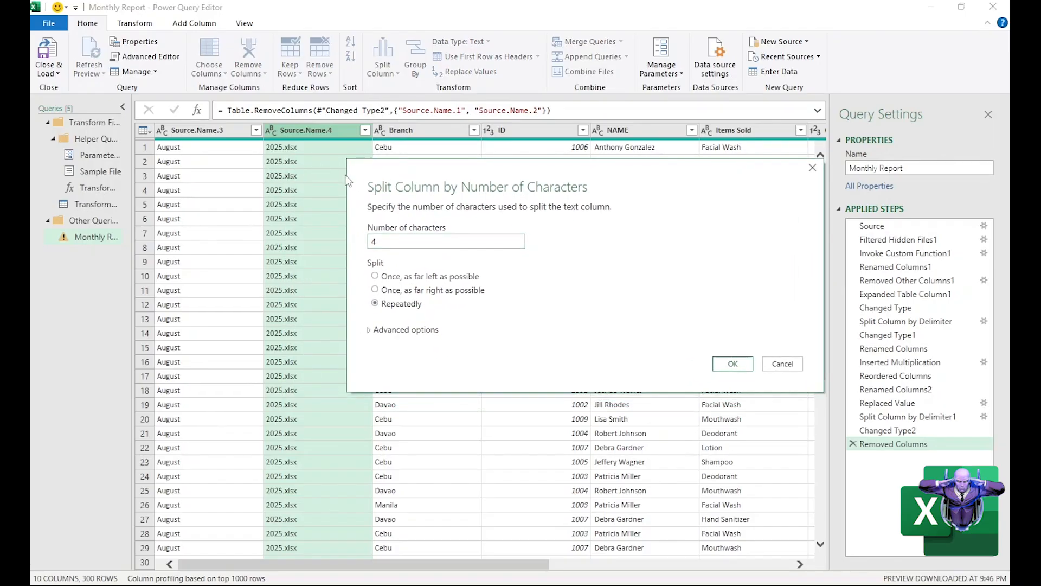
pyautogui.click(376, 278)
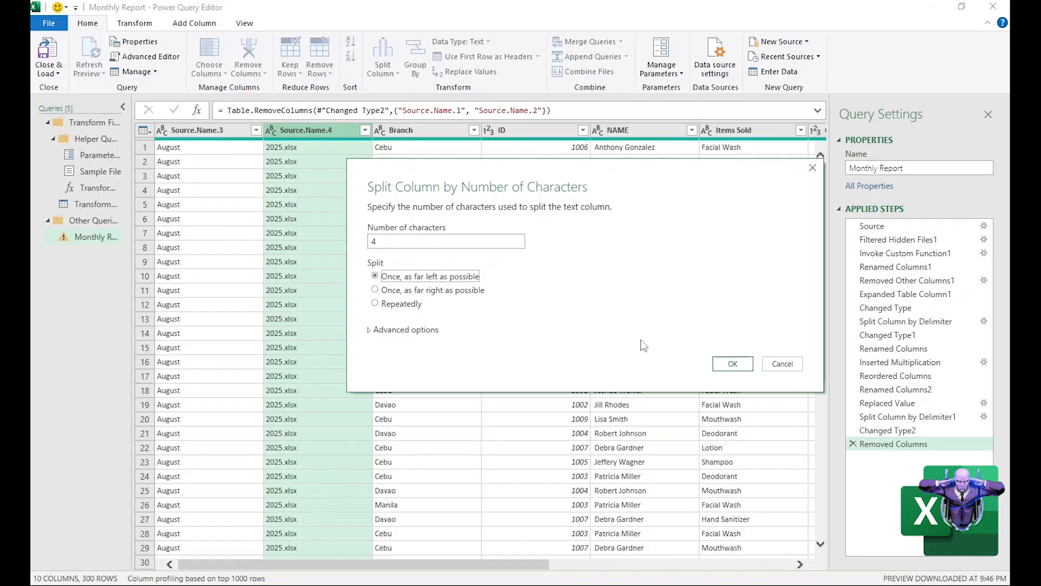
pyautogui.click(728, 364)
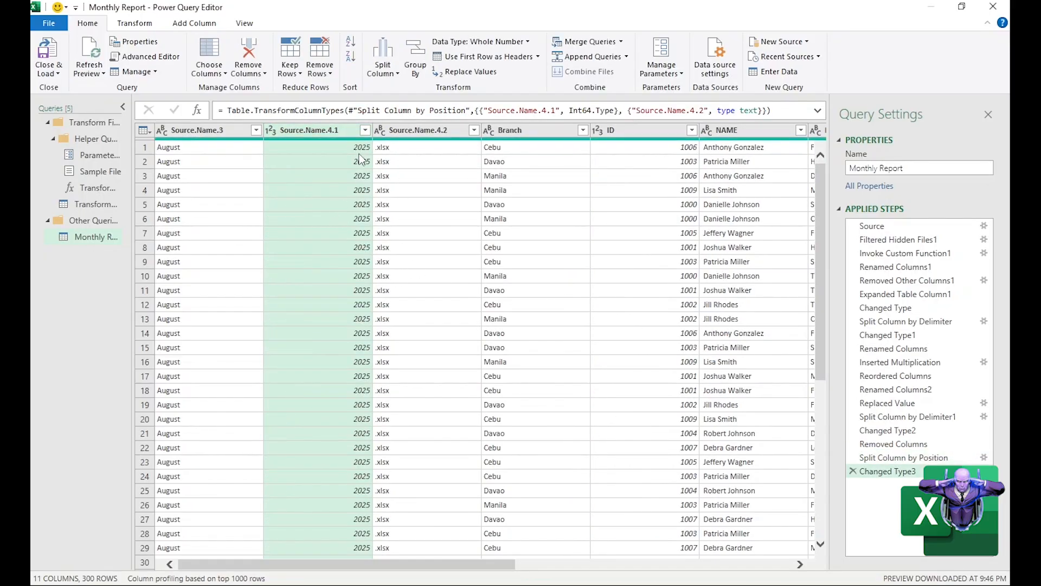
# Step: Remove the Source.Name.4.2 column containing the .xlsx extension
pyautogui.click(415, 131)
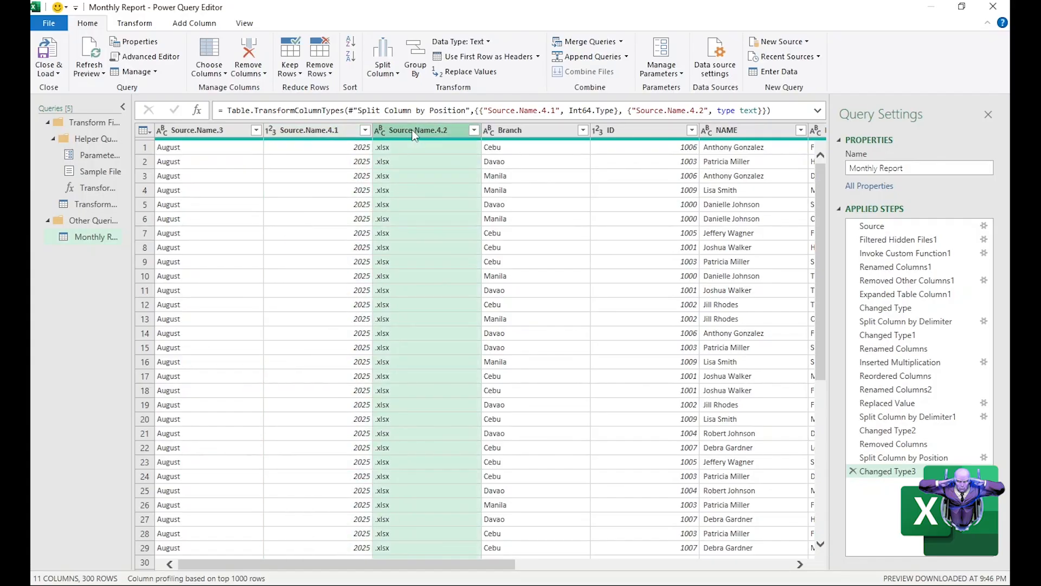
pyautogui.click(249, 53)
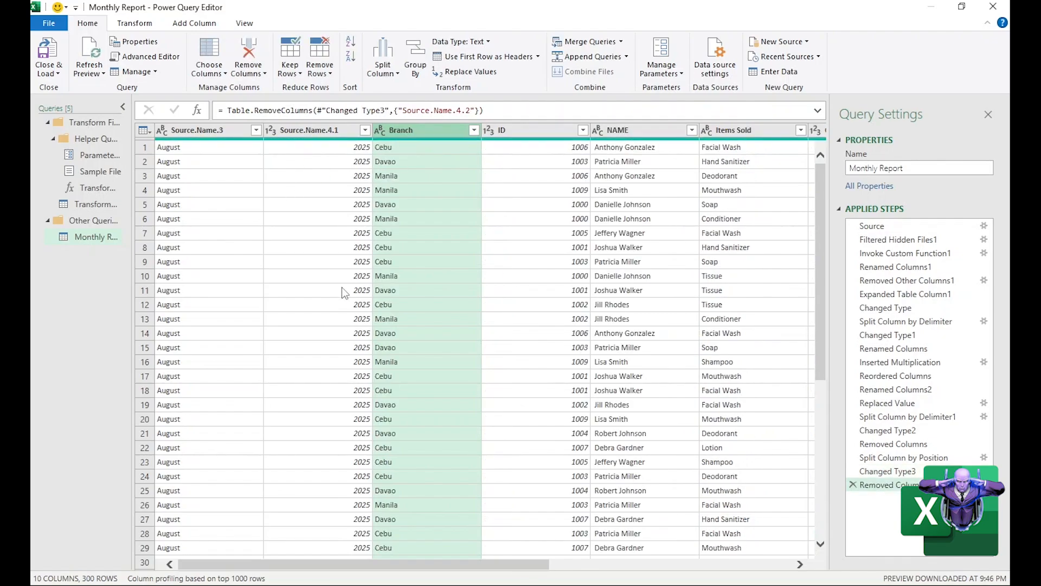
pyautogui.moveTo(390, 569); pyautogui.dragTo(342, 566)
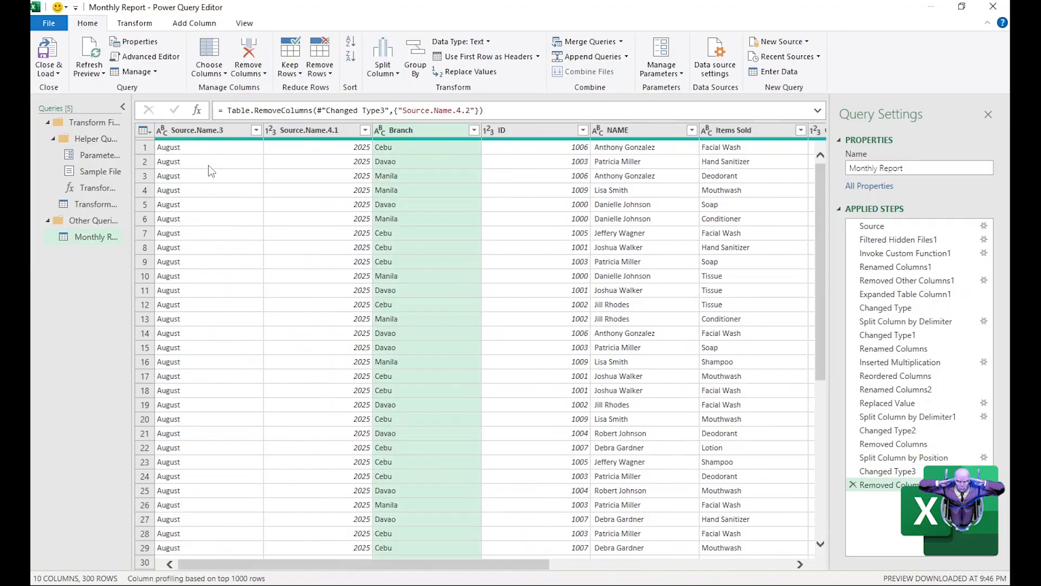
# Step: Rename the Source.Name.3 column as MONTH and the Source.Name.4.1 column as YEAR
pyautogui.doubleClick(194, 130)
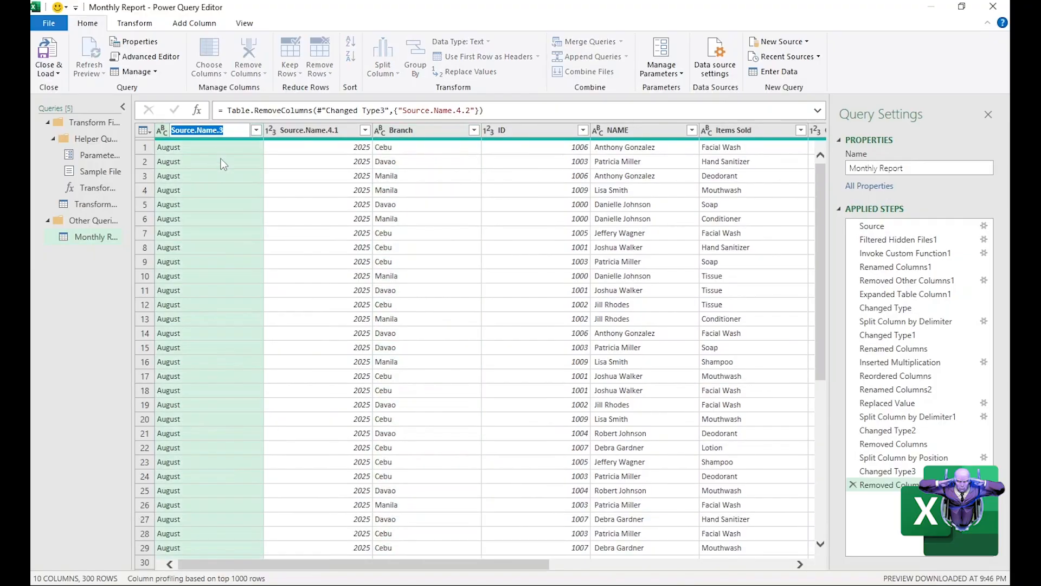
pyautogui.write('MONTH')
pyautogui.click(311, 132)
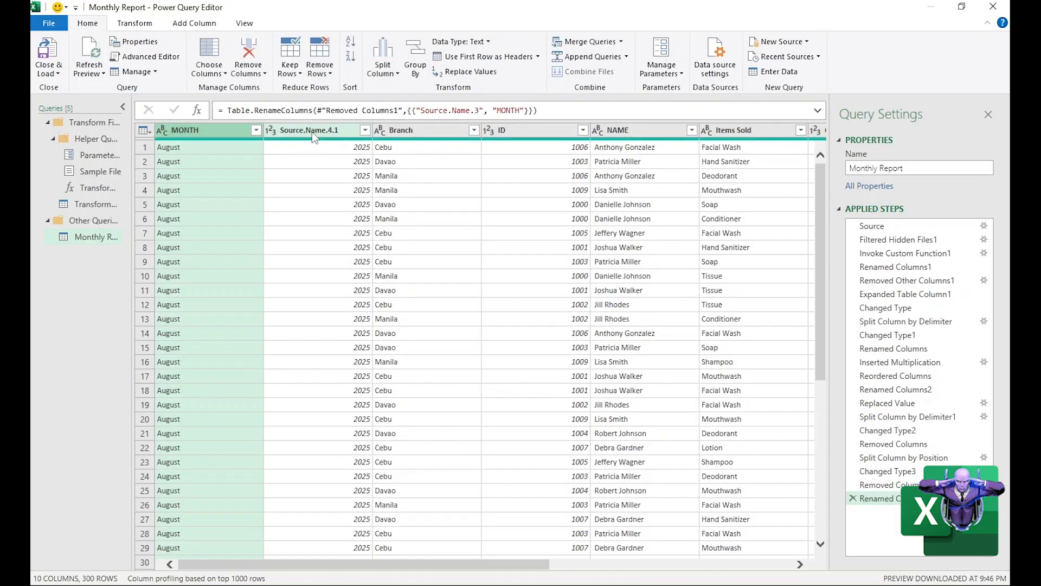
pyautogui.doubleClick(311, 131)
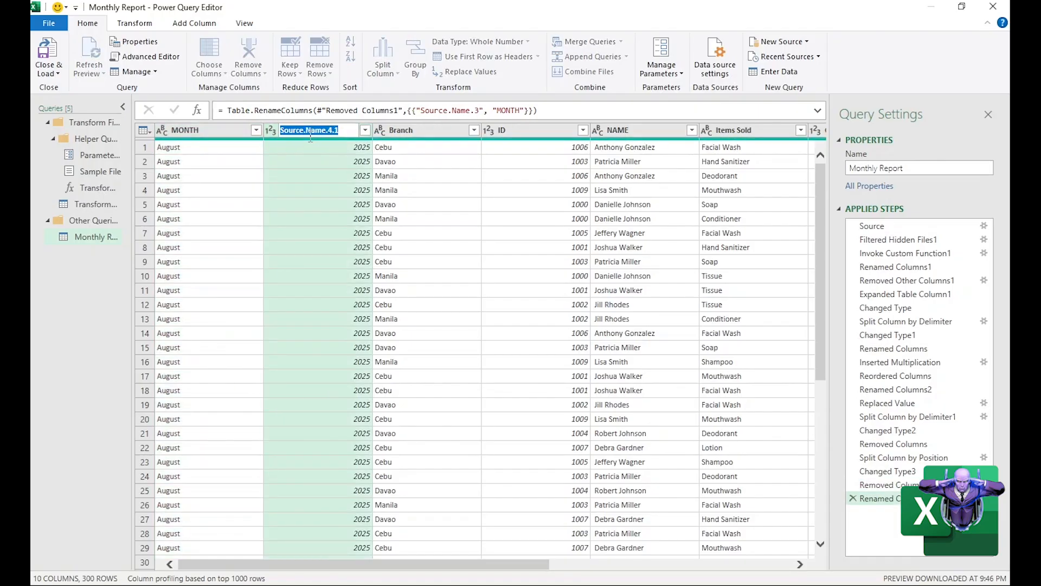
pyautogui.write('TEA')
pyautogui.click(380, 262)
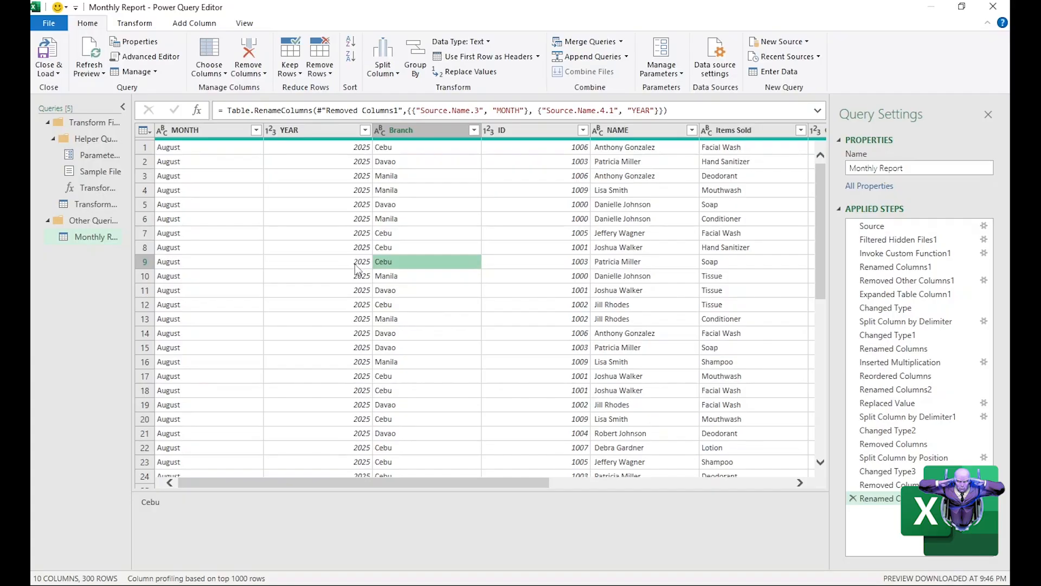
pyautogui.press('Up')
pyautogui.press('Up')
pyautogui.press('Up')
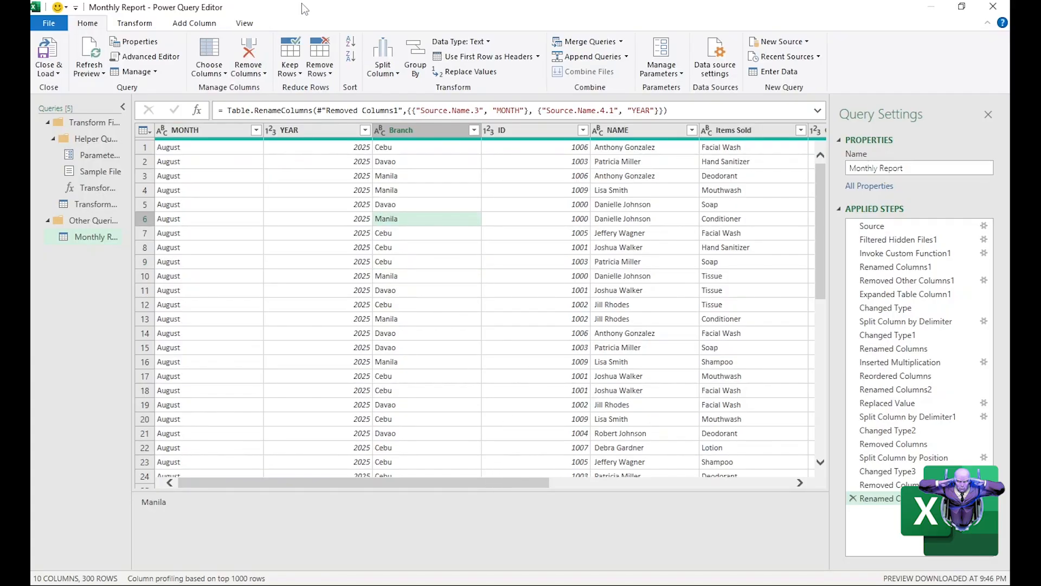
pyautogui.moveTo(302, 4); pyautogui.dragTo(437, 96)
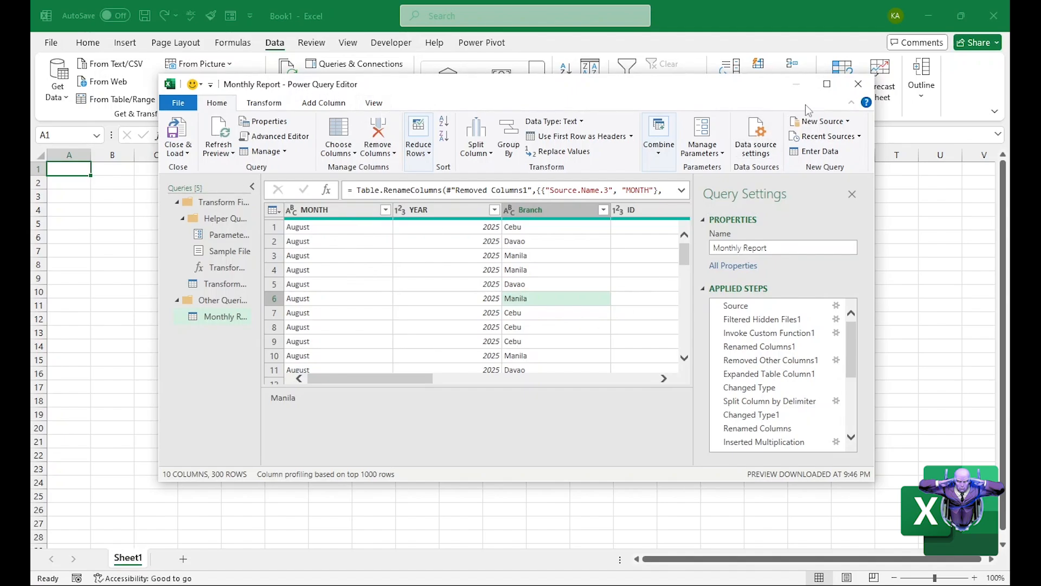
pyautogui.click(825, 84)
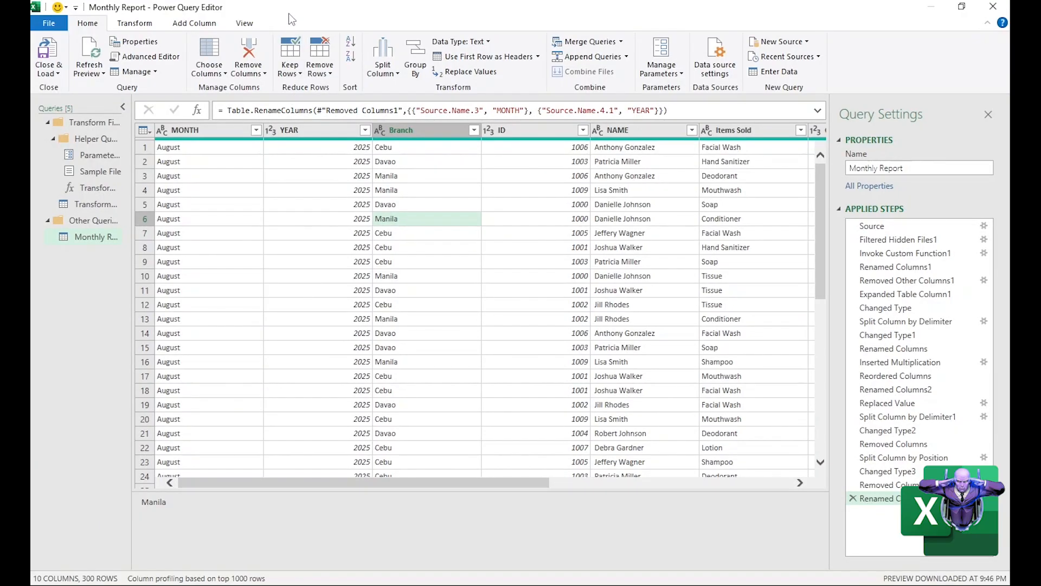
pyautogui.moveTo(293, 12); pyautogui.dragTo(387, 88)
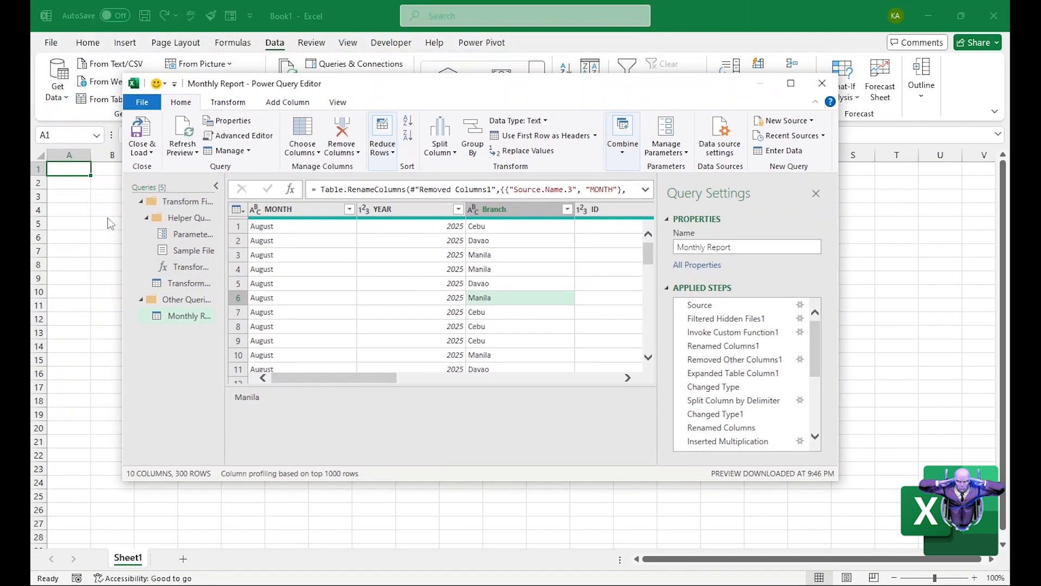
pyautogui.click(789, 85)
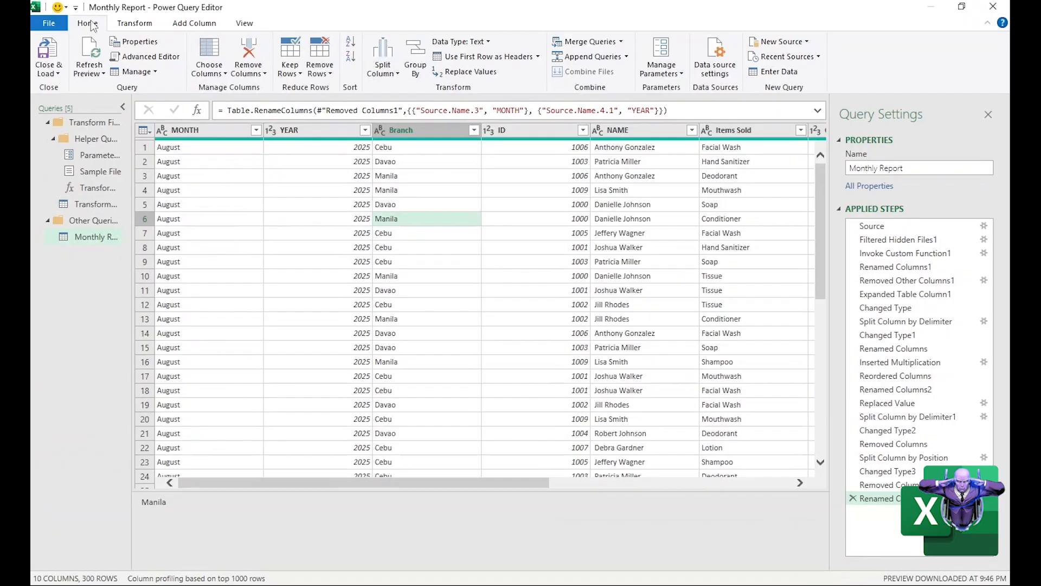
# Step: Close the query editor and load the Monthly Report query into the workbook as a table
pyautogui.click(58, 76)
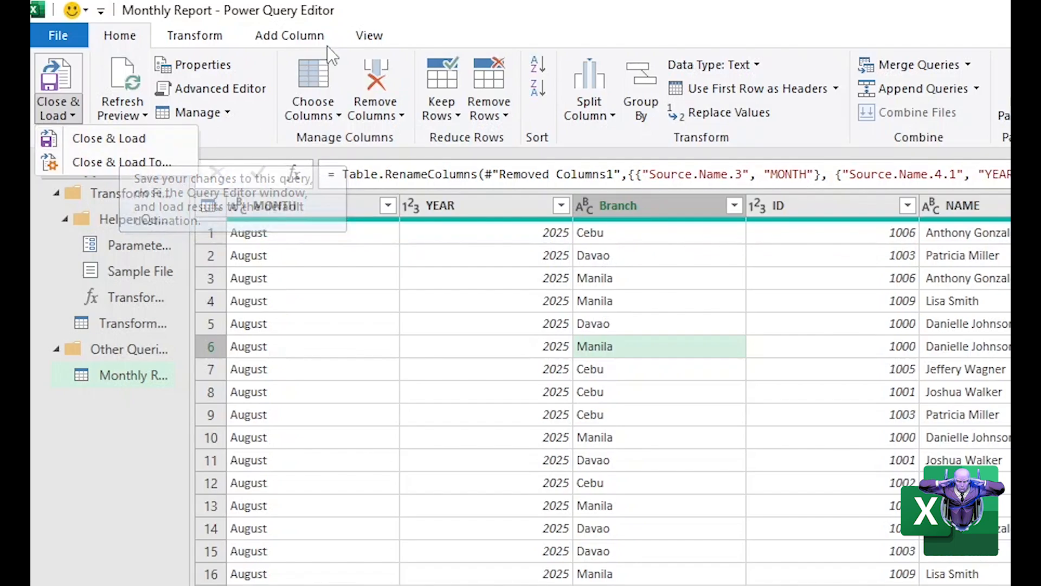
pyautogui.moveTo(303, 17); pyautogui.dragTo(595, 249)
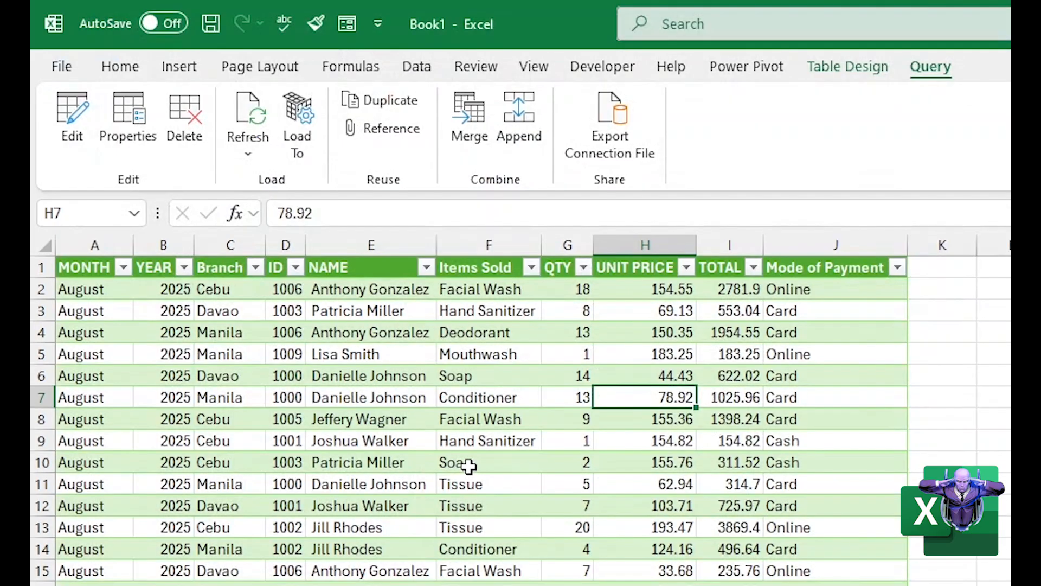
pyautogui.click(467, 463)
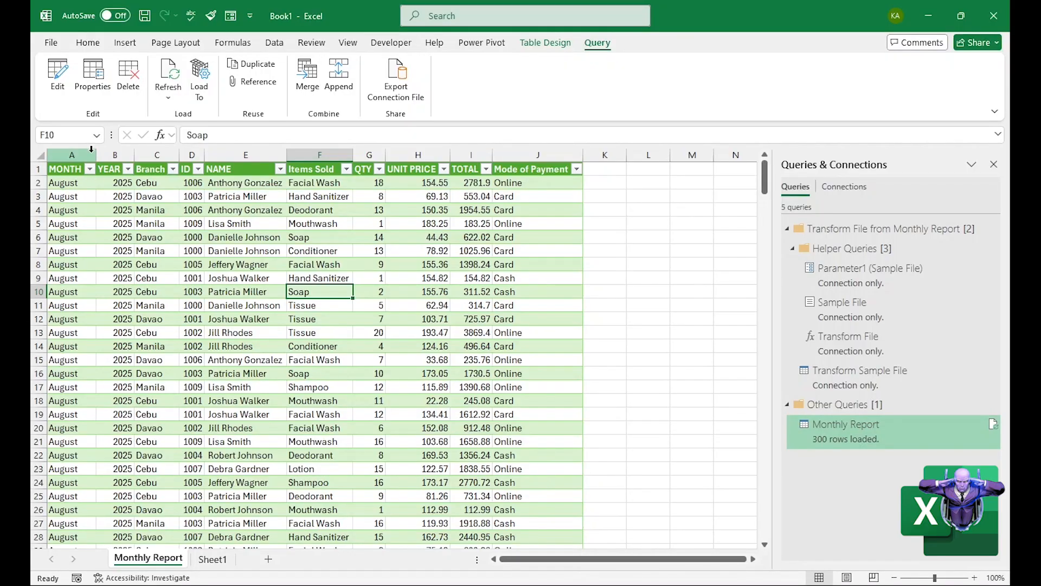
# Step: Widen the MONTH, YEAR, Branch, ID, NAME, Items Sold and TOTAL columns of the loaded table
pyautogui.moveTo(97, 156); pyautogui.dragTo(222, 156)
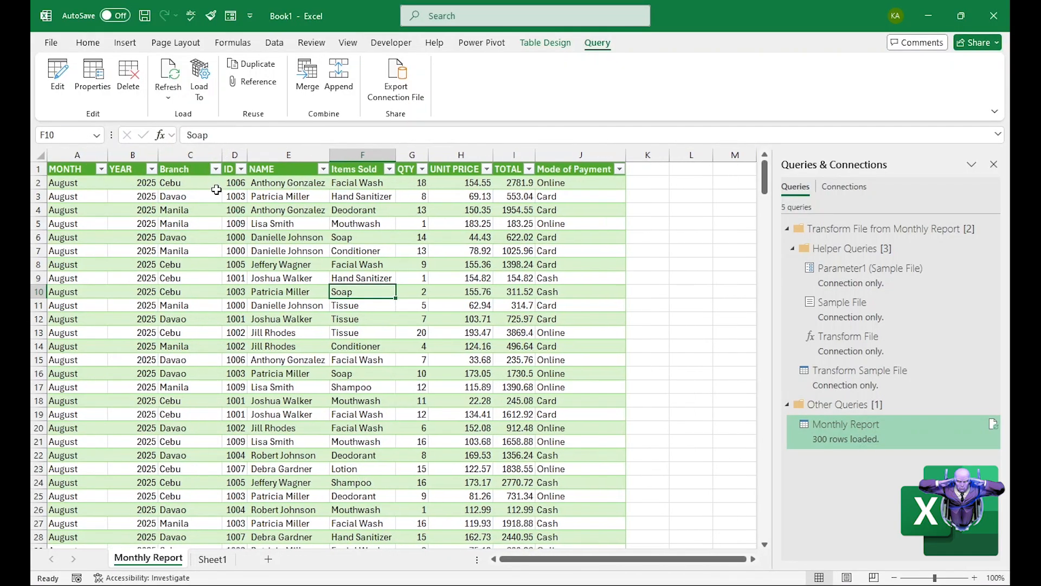
pyautogui.click(237, 155)
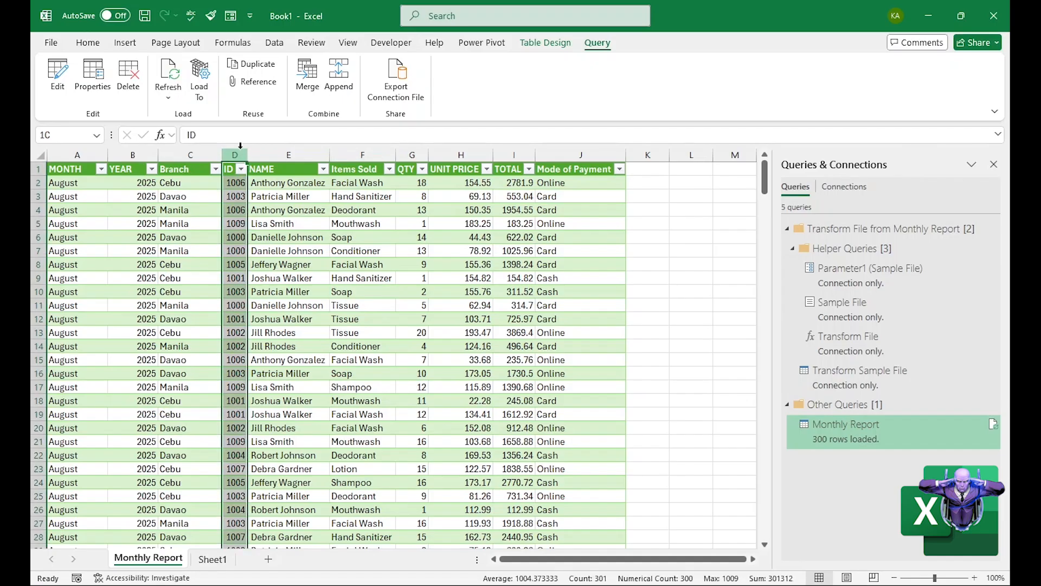
pyautogui.moveTo(247, 151); pyautogui.dragTo(261, 155)
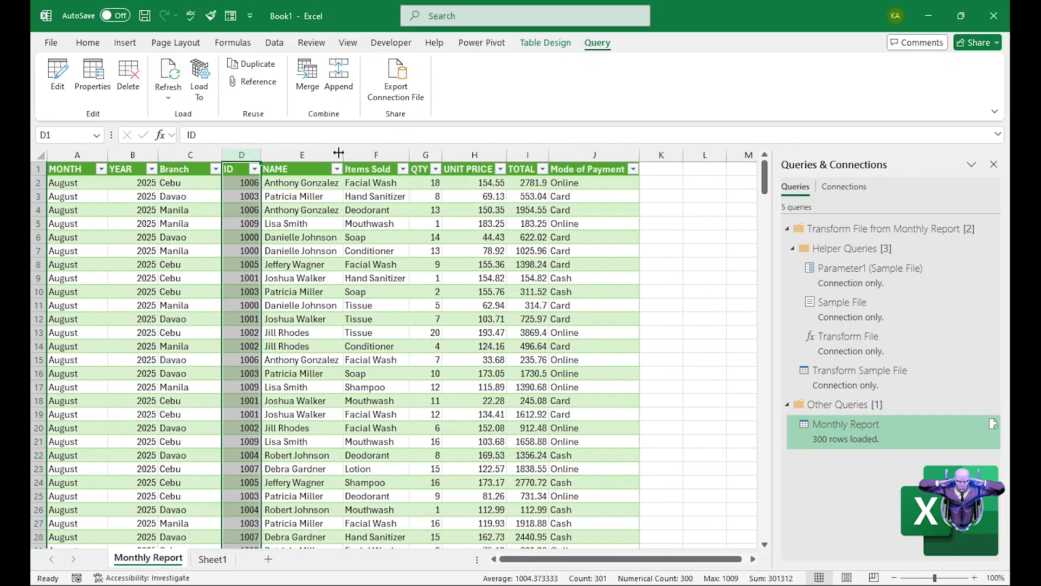
pyautogui.moveTo(344, 156); pyautogui.dragTo(363, 156)
pyautogui.click(313, 221)
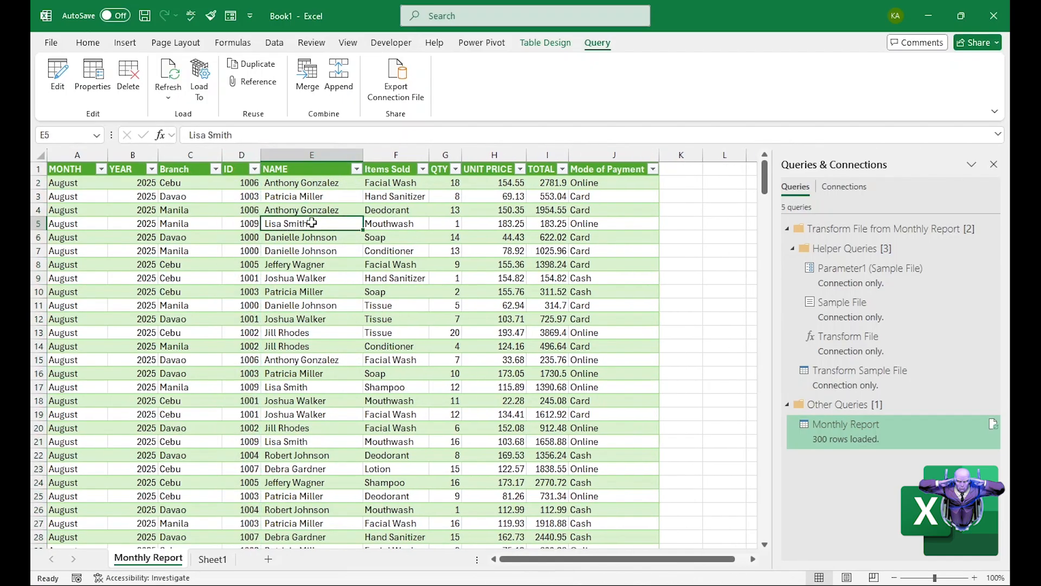
pyautogui.click(397, 155)
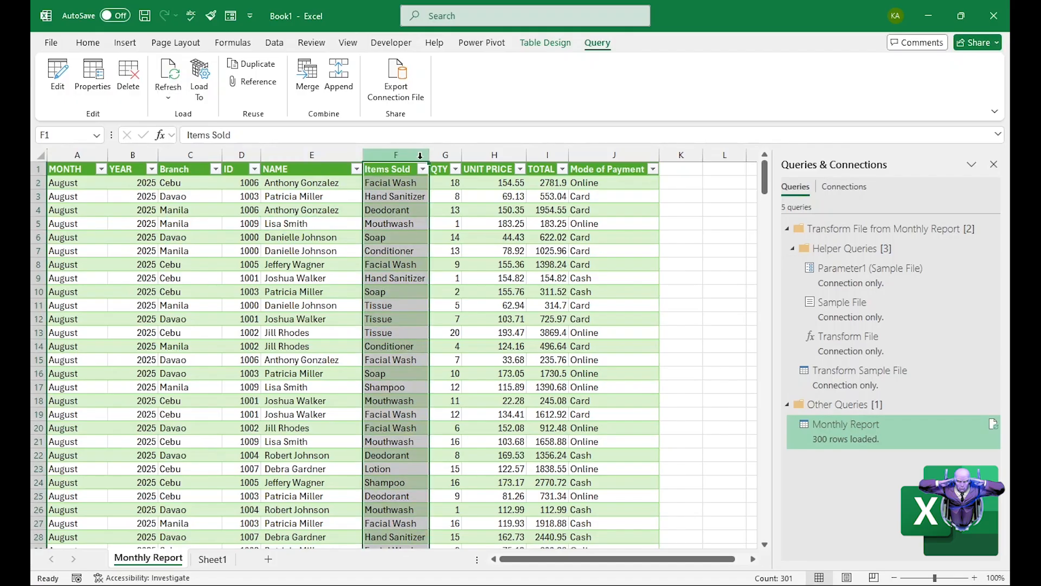
pyautogui.moveTo(429, 155); pyautogui.dragTo(445, 155)
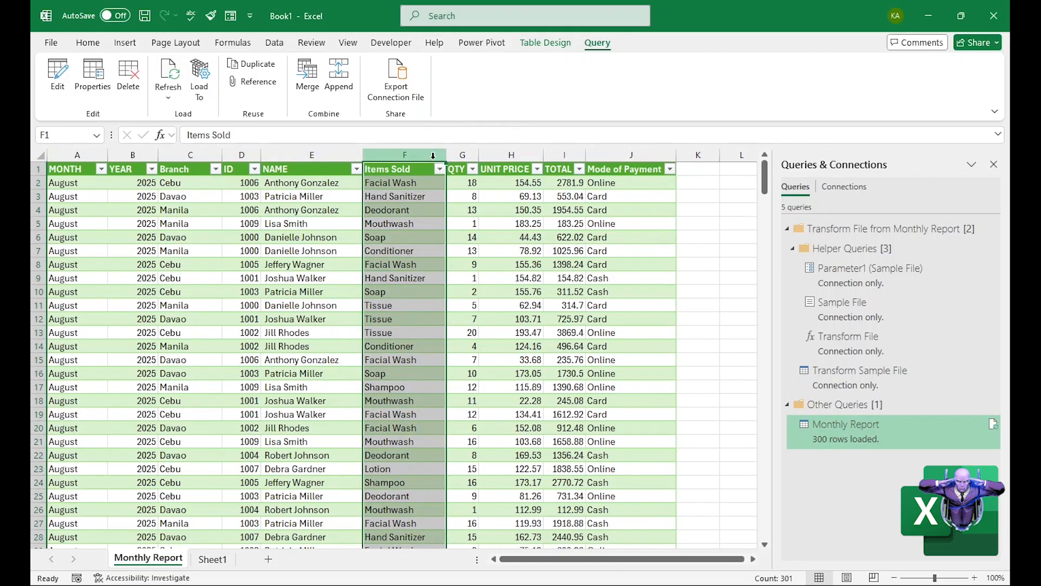
pyautogui.click(561, 155)
pyautogui.moveTo(586, 155); pyautogui.dragTo(611, 155)
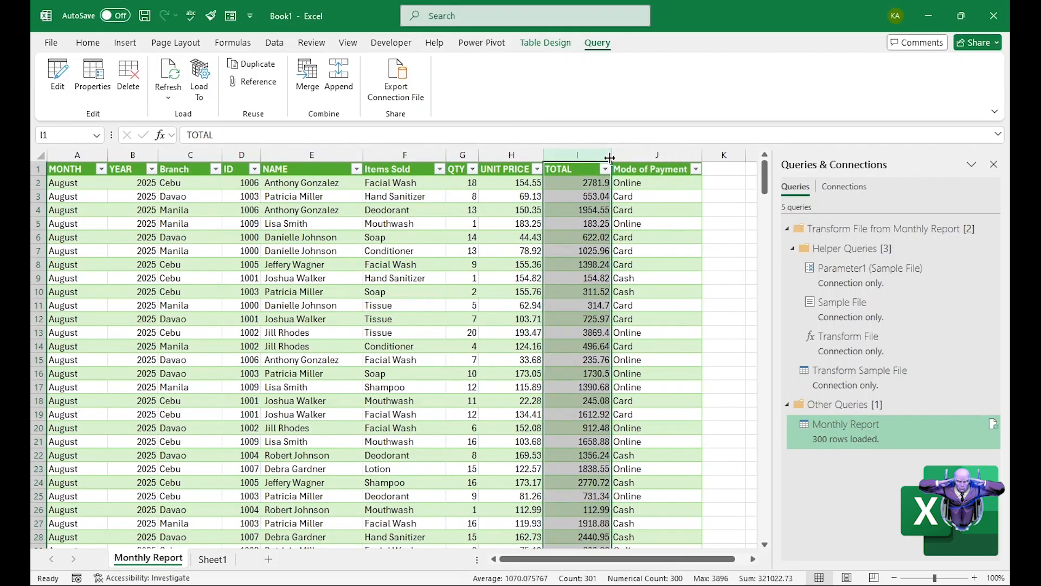
pyautogui.click(390, 291)
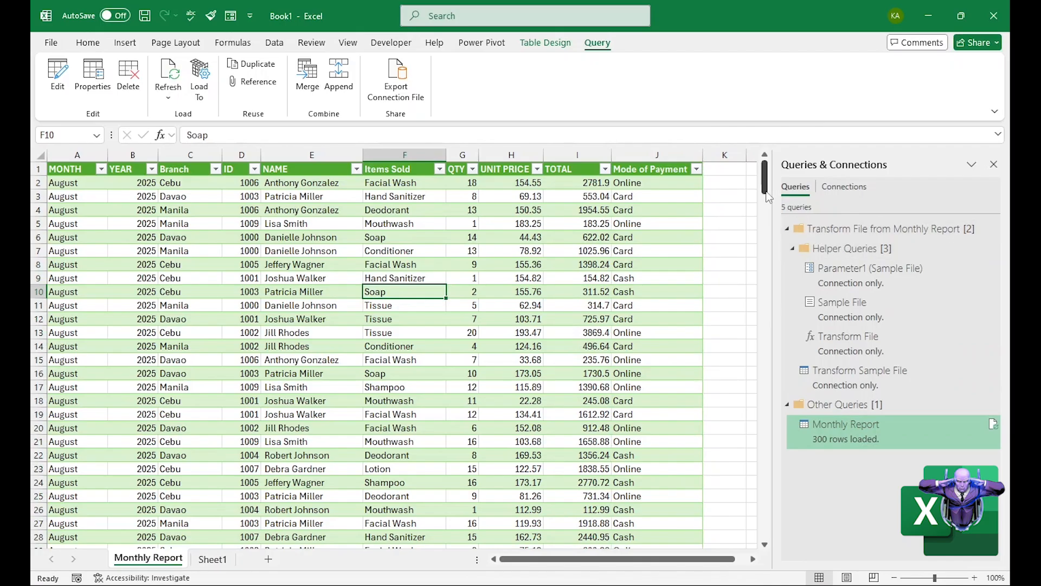
# Step: Look through the MONTH column of the loaded table to check which monthly reports it covers
pyautogui.moveTo(764, 179); pyautogui.dragTo(760, 319)
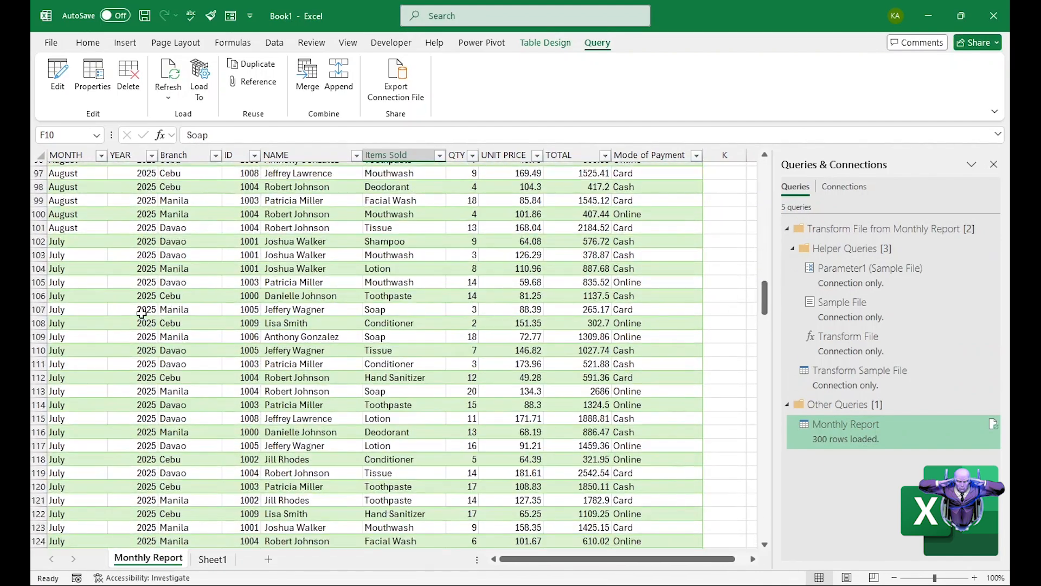
pyautogui.click(92, 229)
pyautogui.click(85, 258)
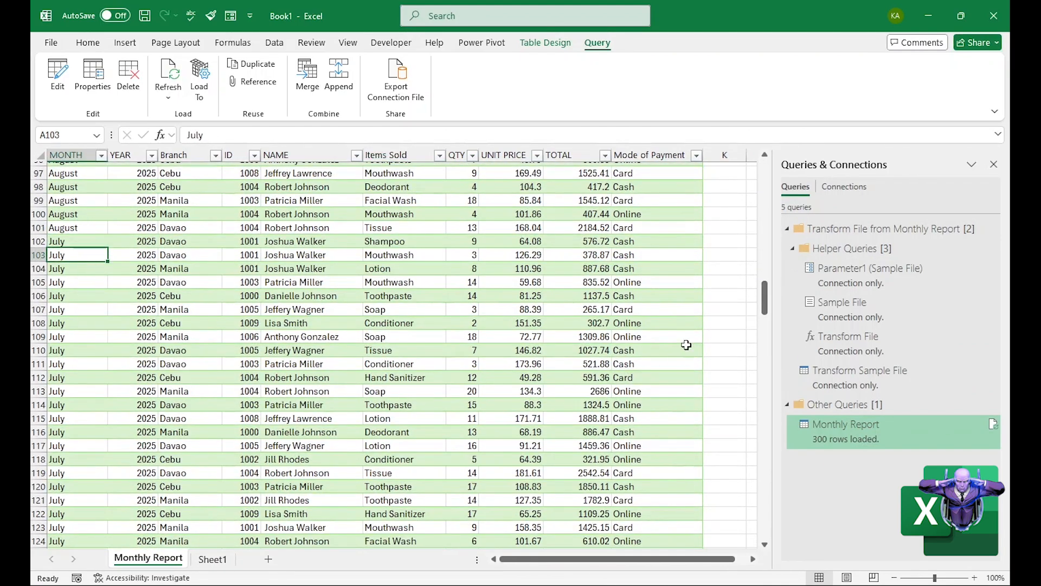
pyautogui.moveTo(762, 303); pyautogui.dragTo(783, 531)
pyautogui.click(68, 473)
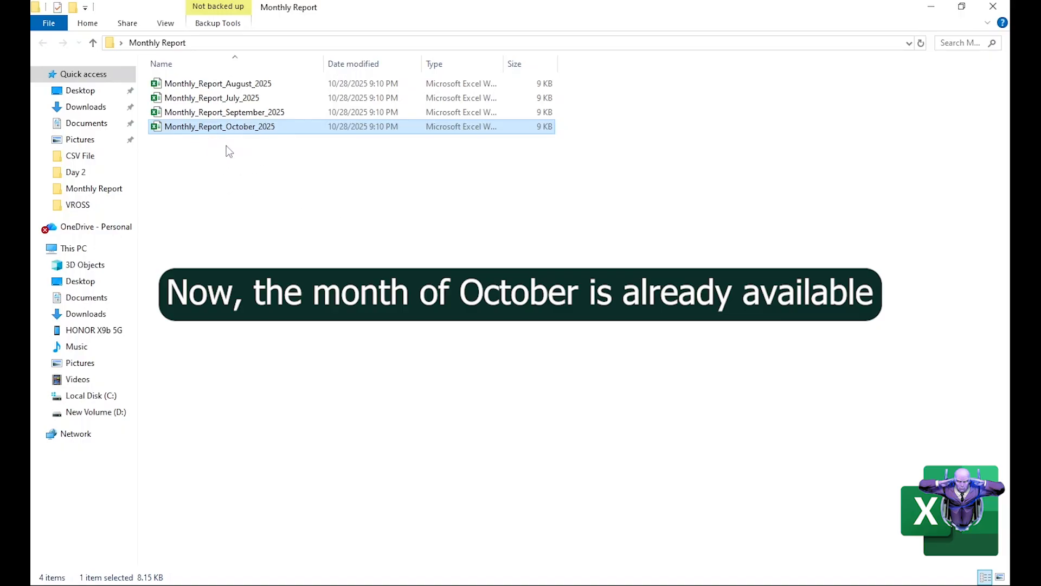
# Step: Check the Monthly Report folder in File Explorer for the October 2025 report file, and return to the Excel workbook
pyautogui.hotkey('alt', 'Tab')
pyautogui.hotkey('alt', 'Tab')
pyautogui.click(722, 407)
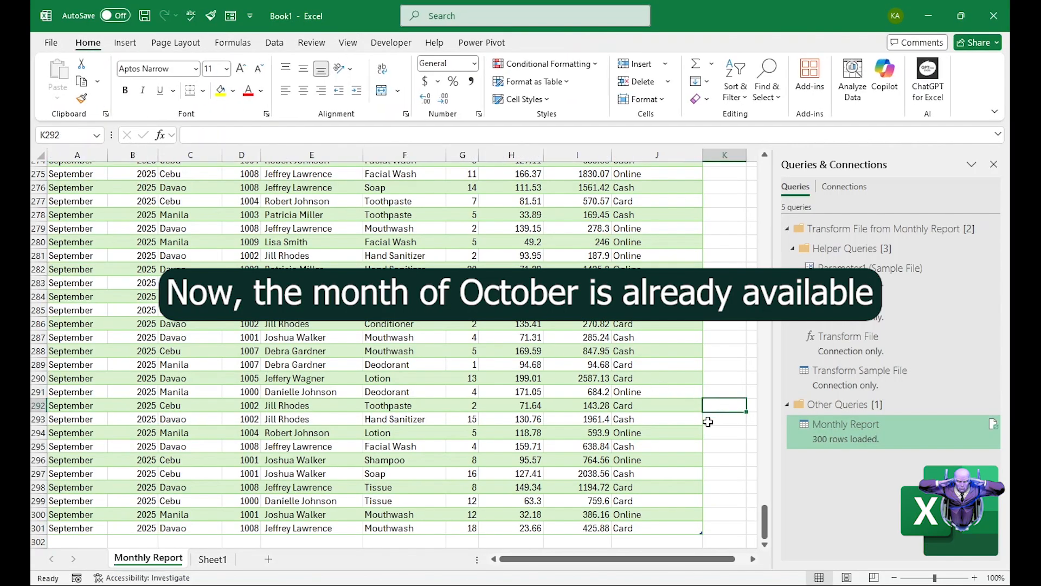
# Step: Refresh the loaded Monthly Report table to pull in the October 2025 file from the source folder
pyautogui.click(312, 378)
pyautogui.scroll(-5, 317, 369)
pyautogui.scroll(3, 317, 369)
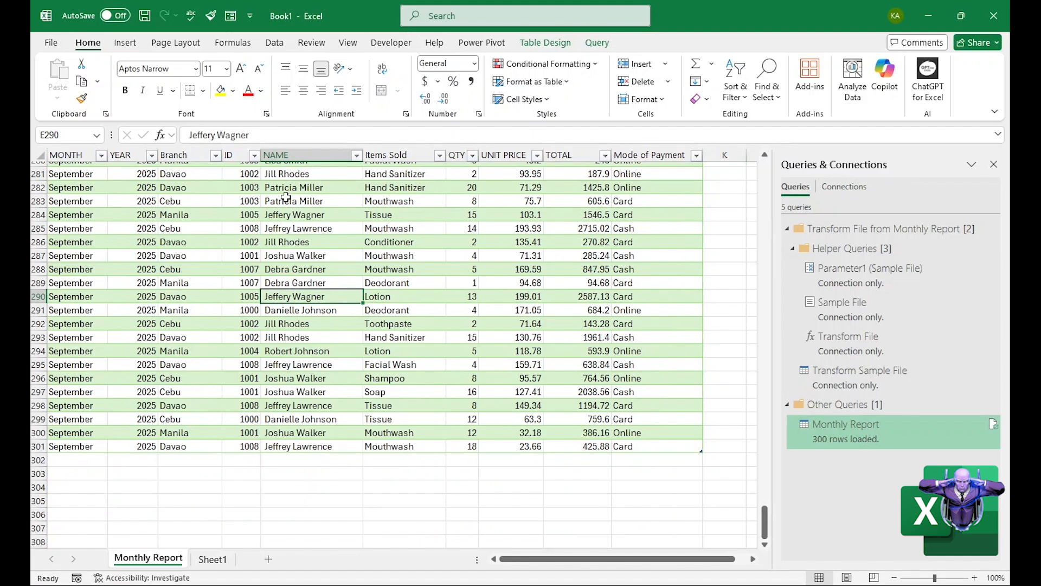
pyautogui.click(275, 46)
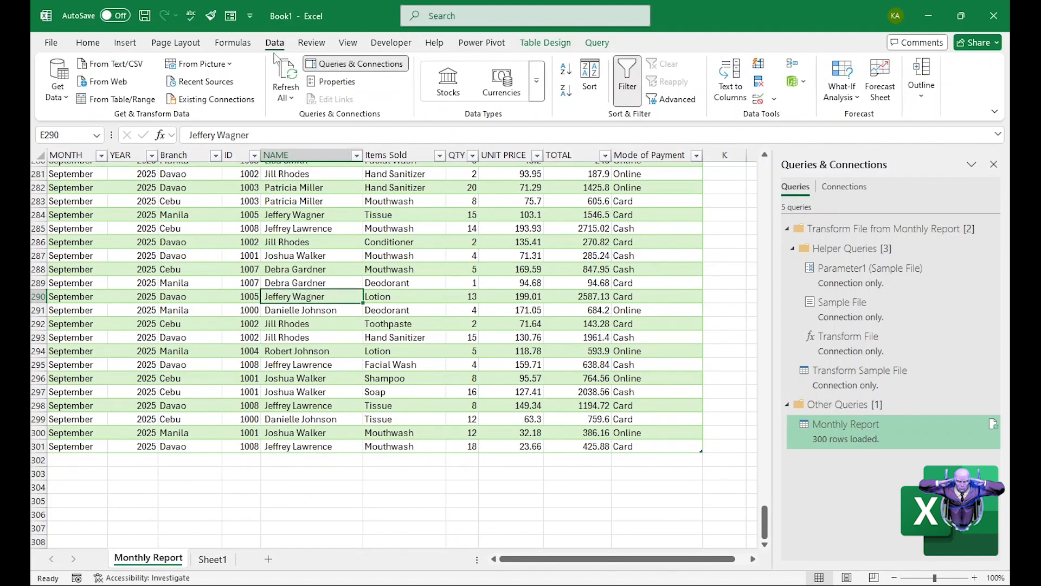
pyautogui.click(290, 99)
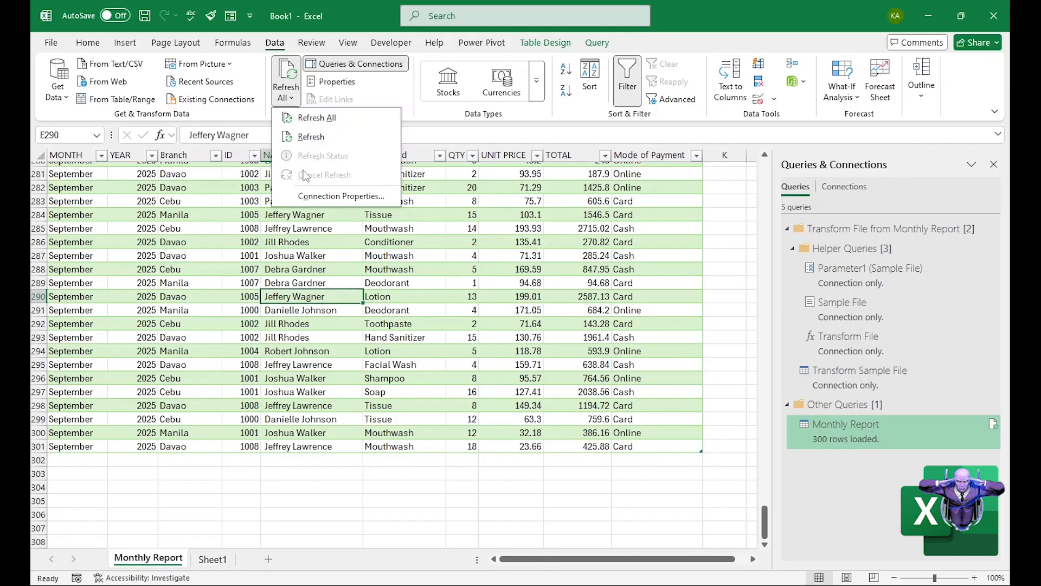
pyautogui.click(309, 137)
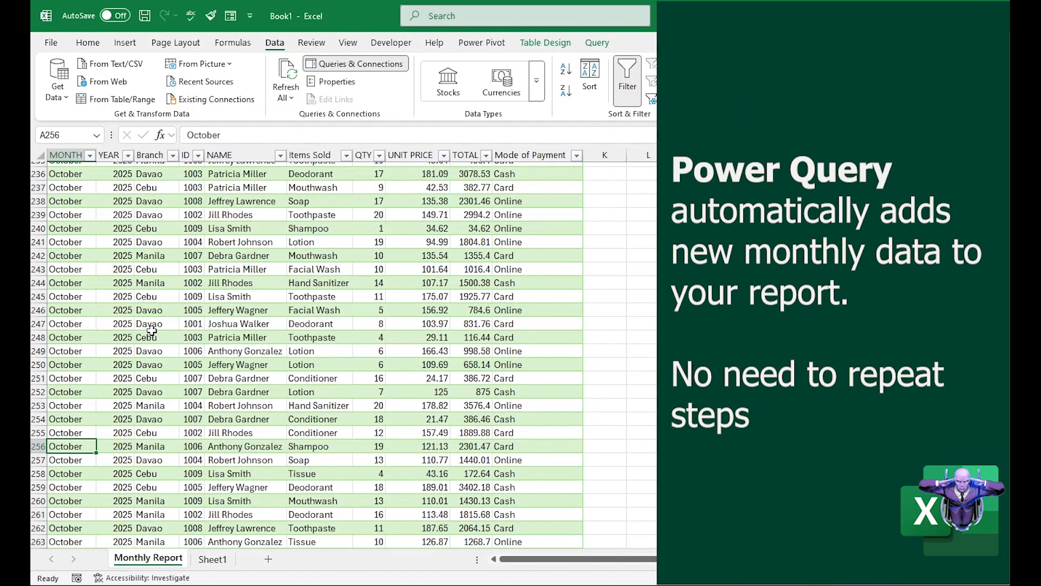
# Step: Look through the October rows of the refreshed Monthly Report table
pyautogui.click(64, 320)
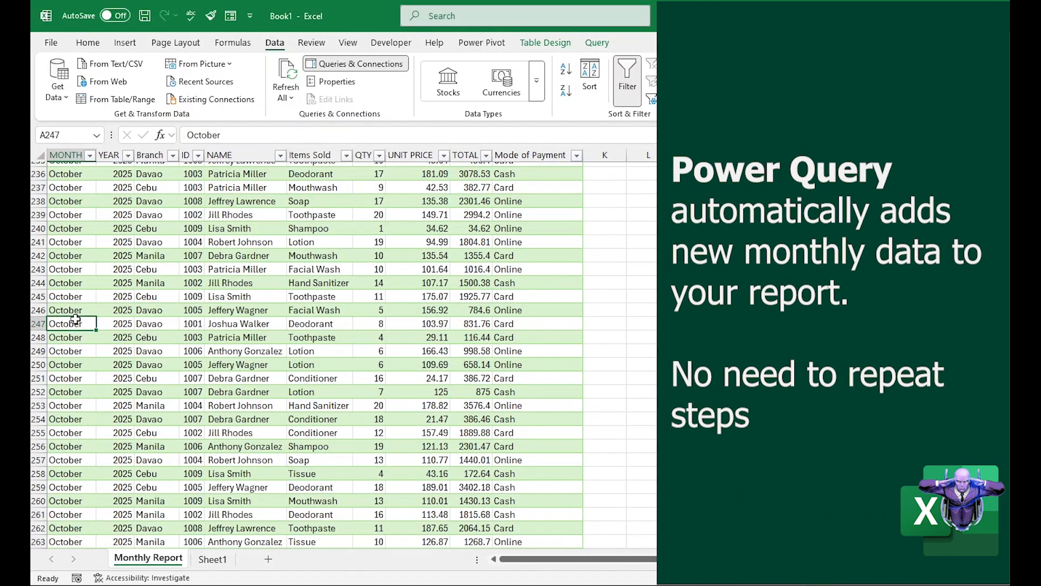
pyautogui.scroll(2, 87, 323)
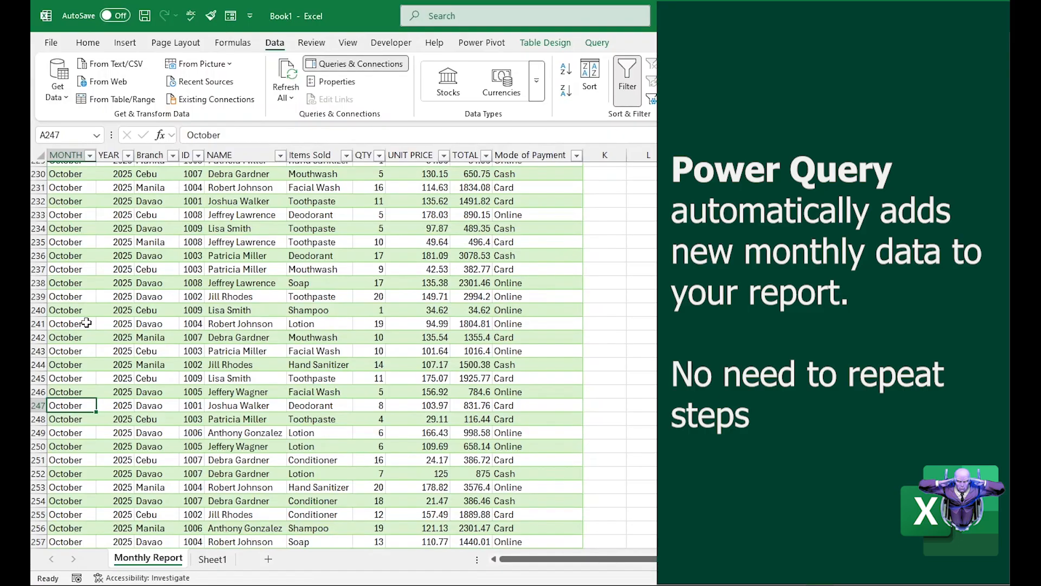
pyautogui.scroll(3, 87, 323)
pyautogui.scroll(3, 118, 314)
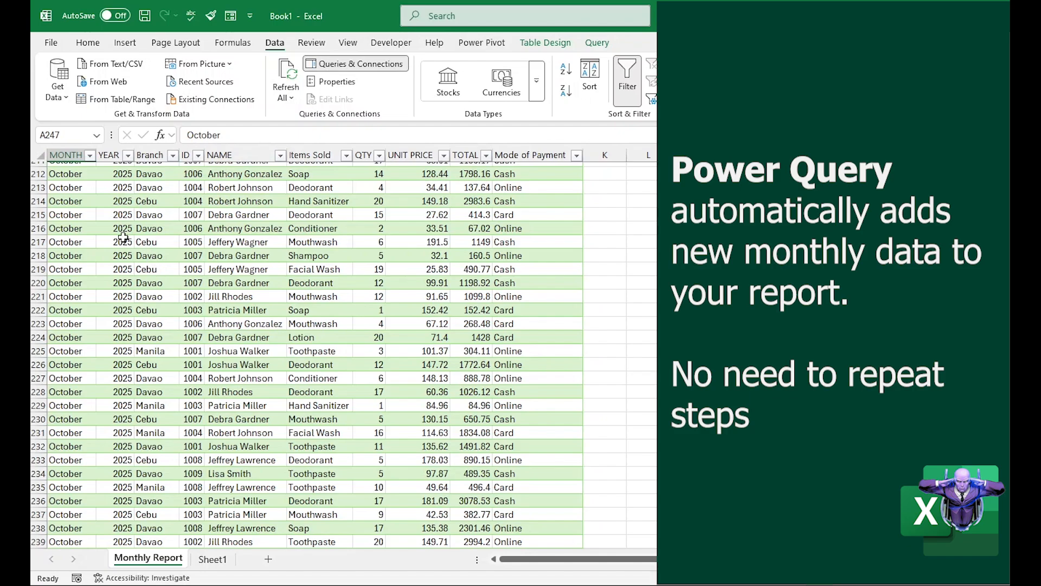
pyautogui.scroll(-4, 280, 314)
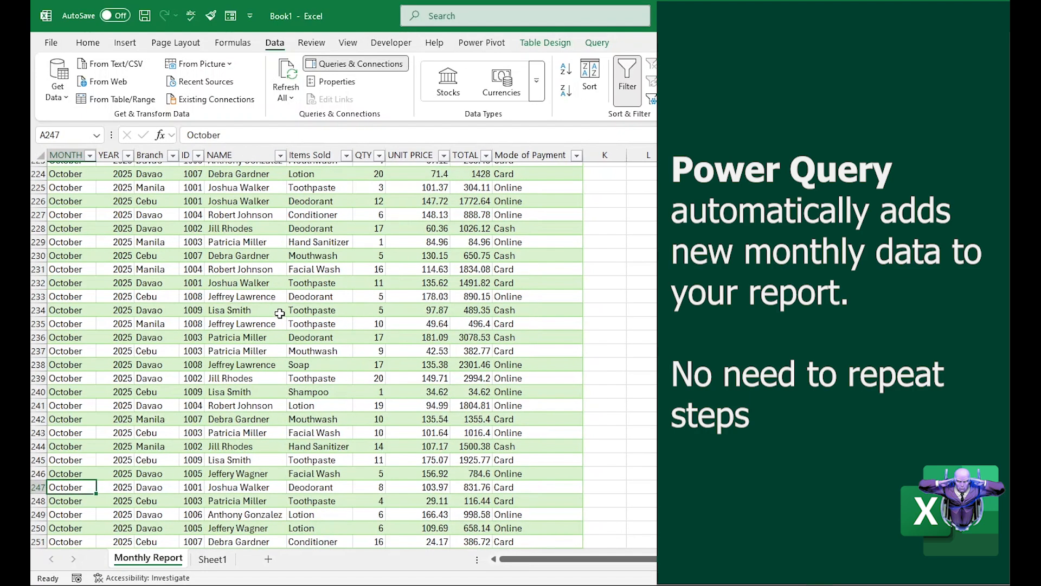
pyautogui.scroll(-2, 280, 314)
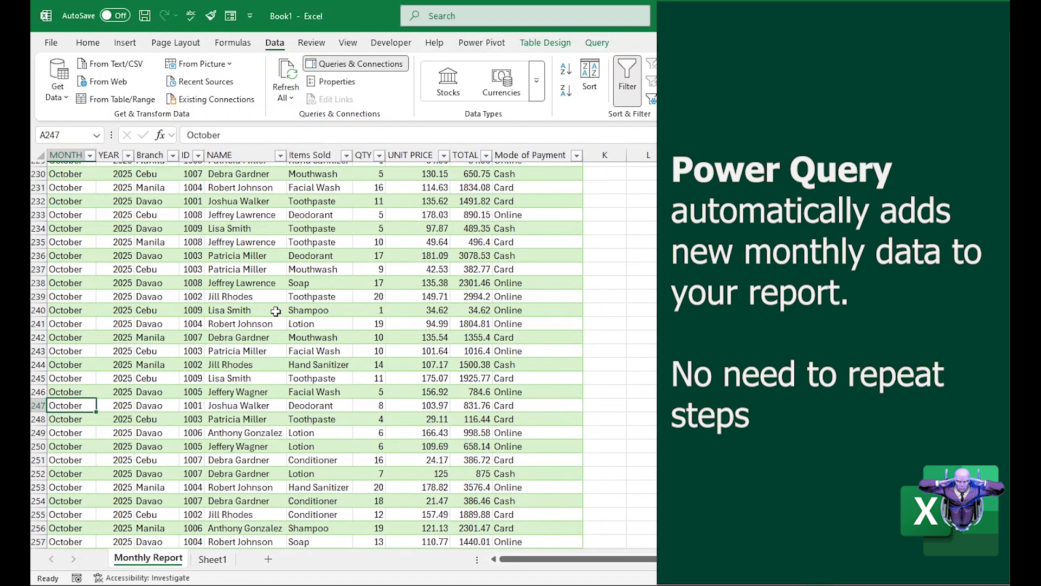